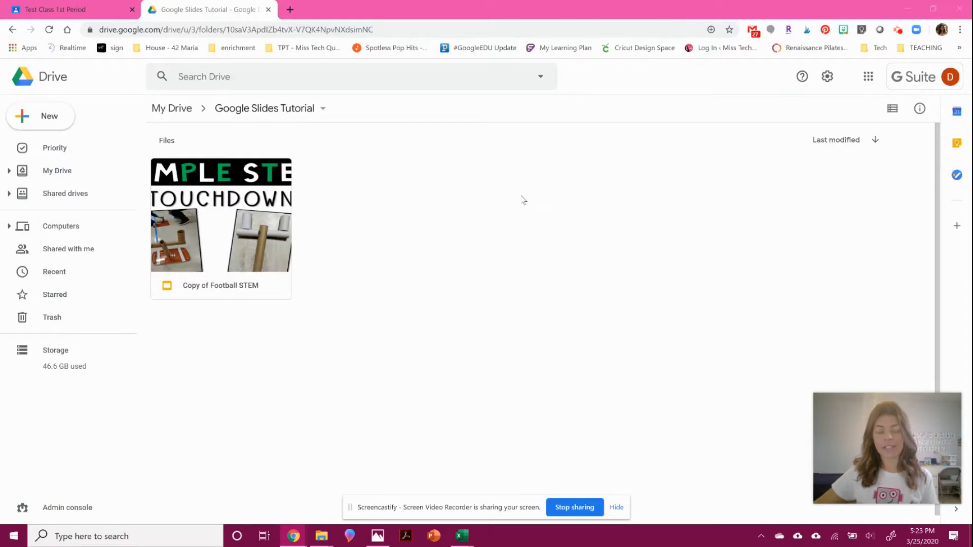
Step: Create a new Google Slides presentation in the Google Slides Tutorial folder and name it "Sample Slides"
click(58, 124)
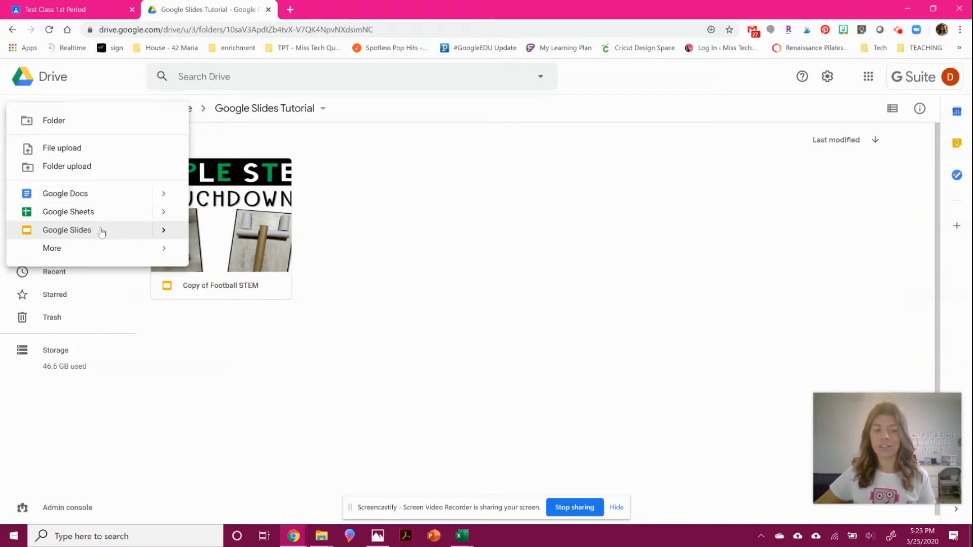
click(101, 231)
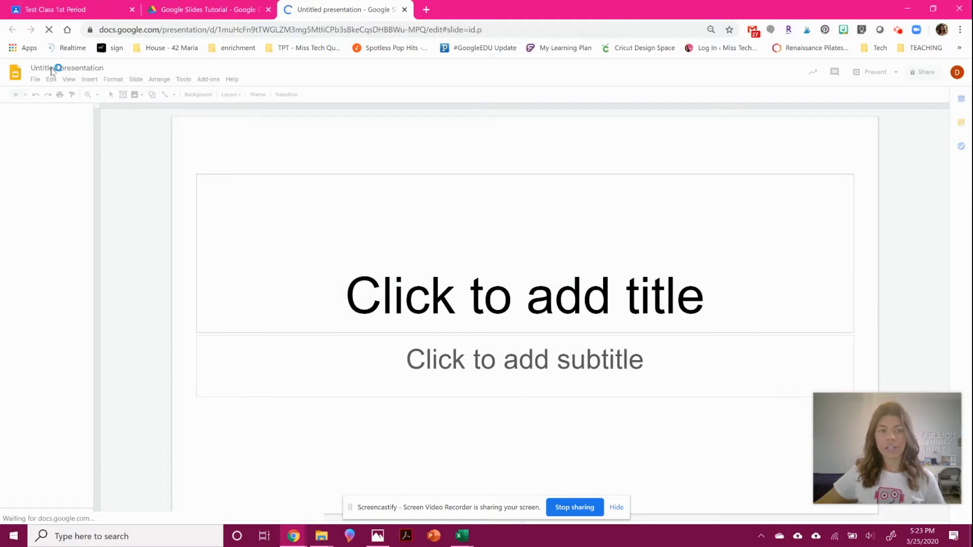
click(51, 67)
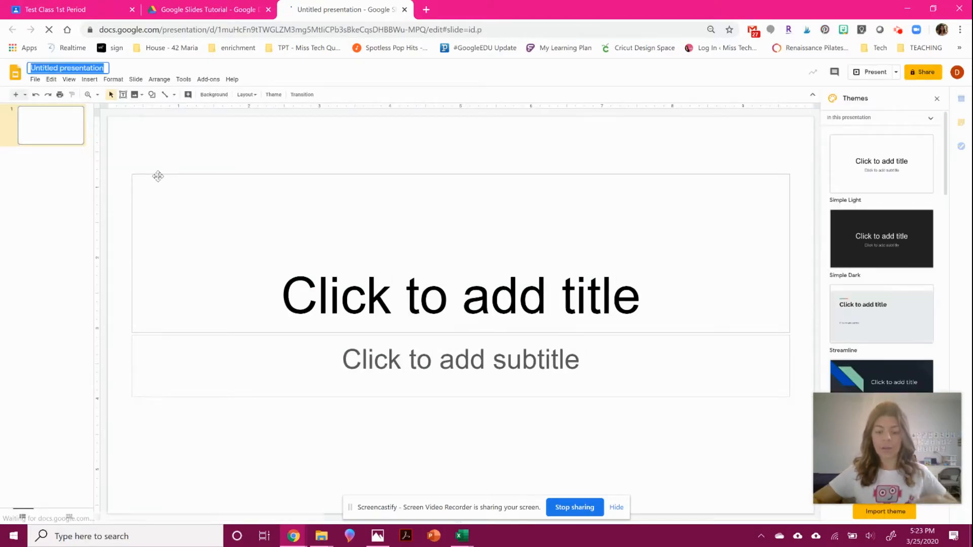
text(Sample)
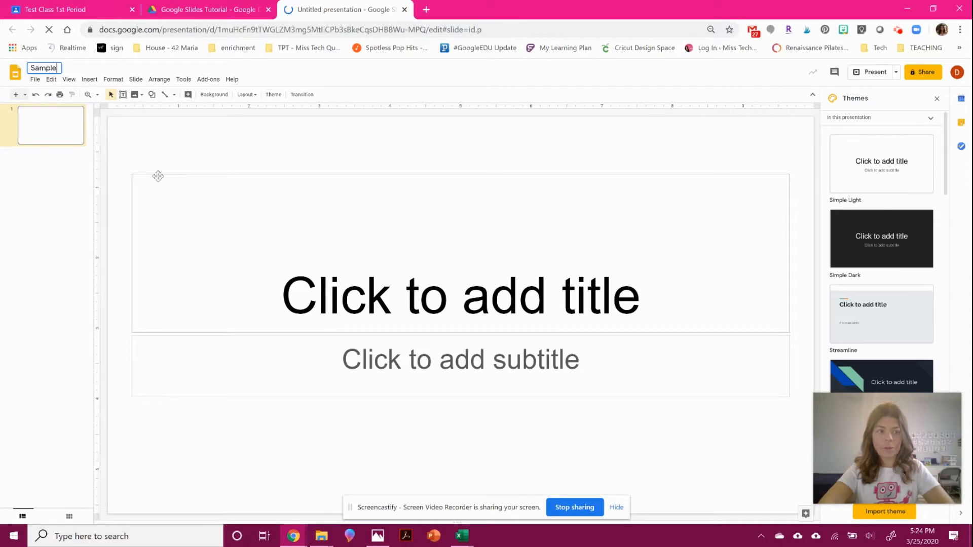
text( Slides)
click(144, 164)
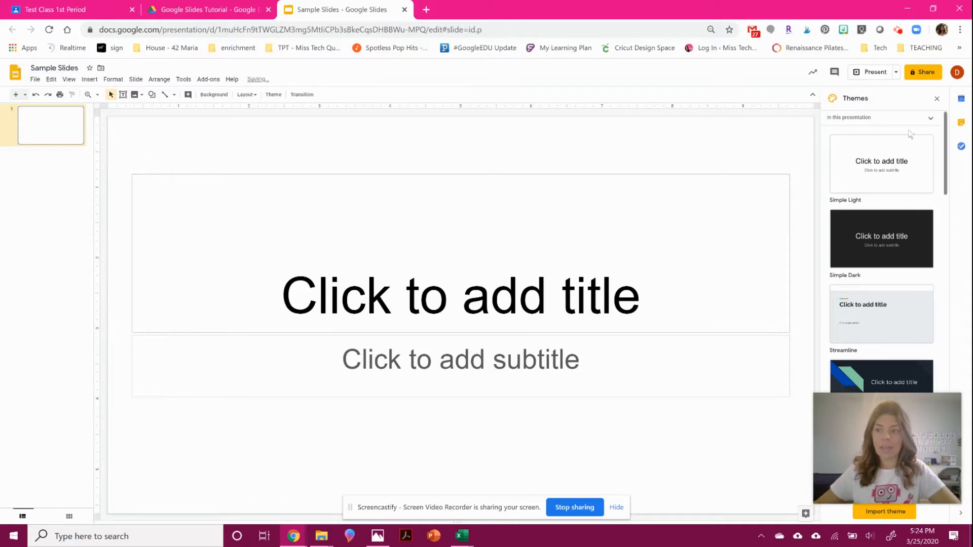
Step: Close the theme choices and delete the title and subtitle placeholders from the first slide
click(935, 98)
drag(177, 149, 936, 425)
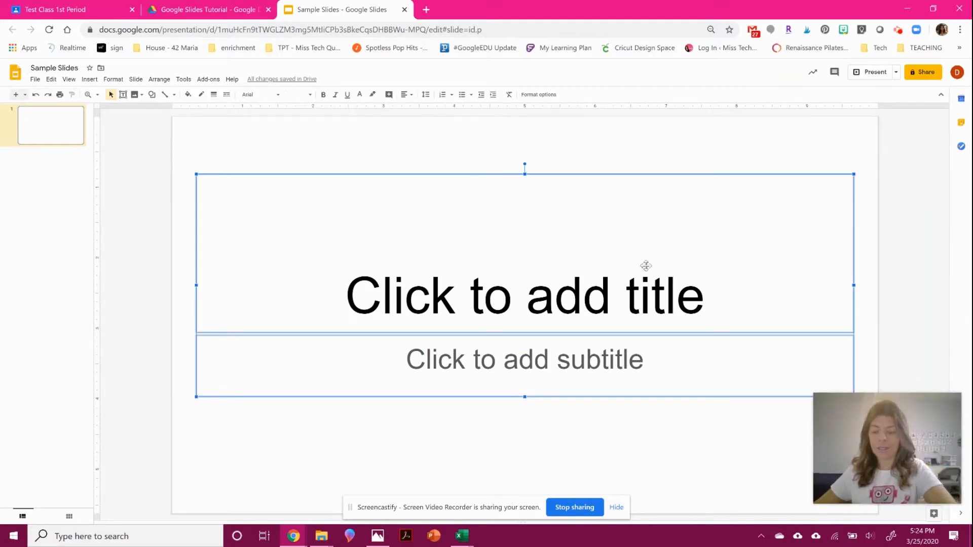
key(Delete)
click(616, 508)
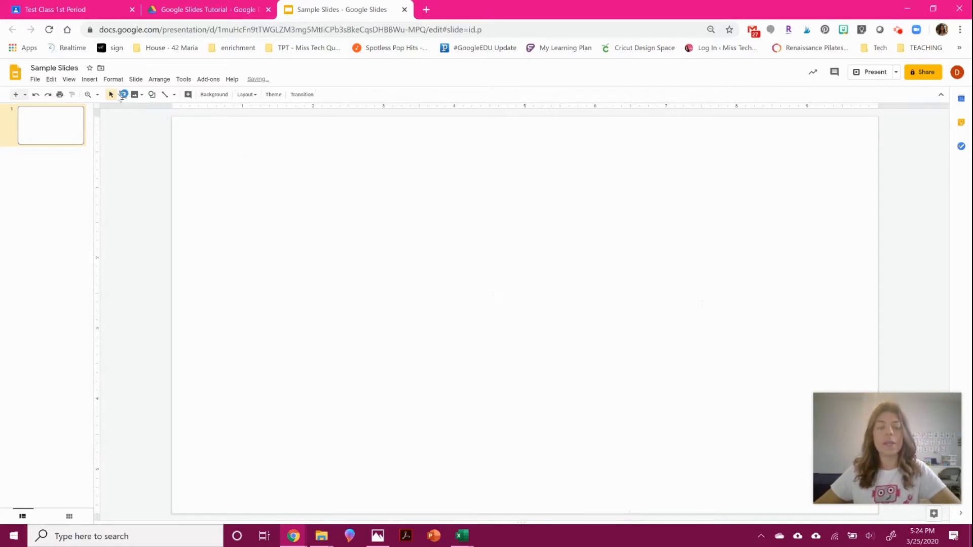
Step: Set the presentation's page size to a custom 11 x 8.5 inches and apply it
click(34, 79)
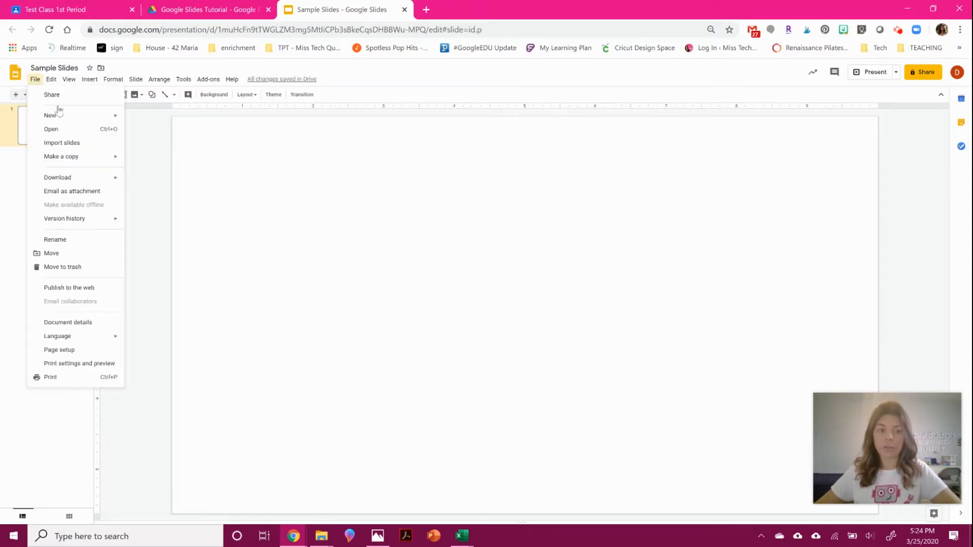
click(96, 350)
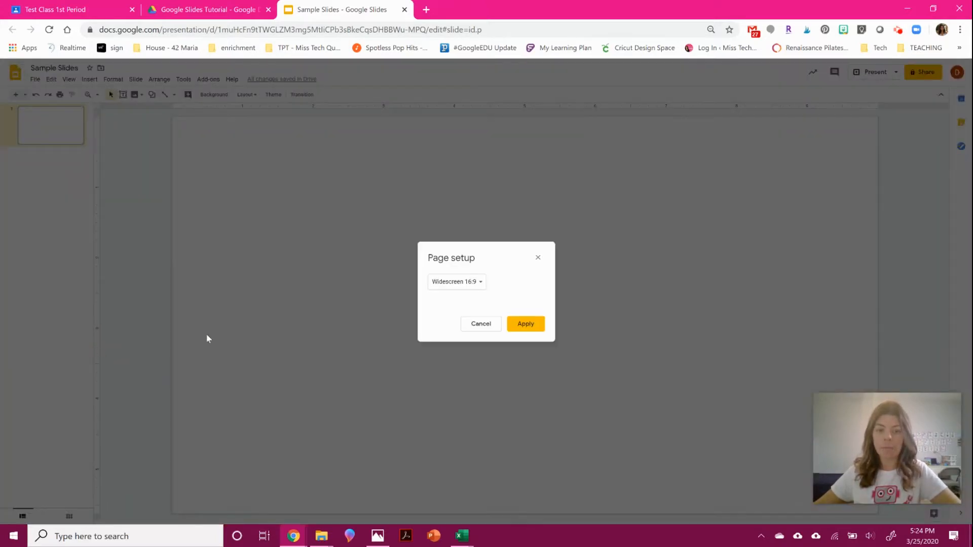
click(472, 284)
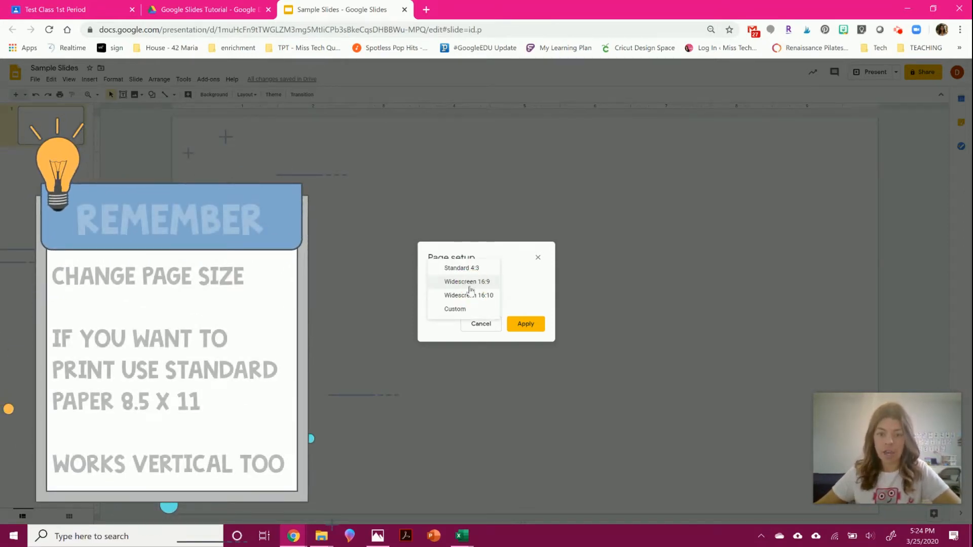
click(467, 312)
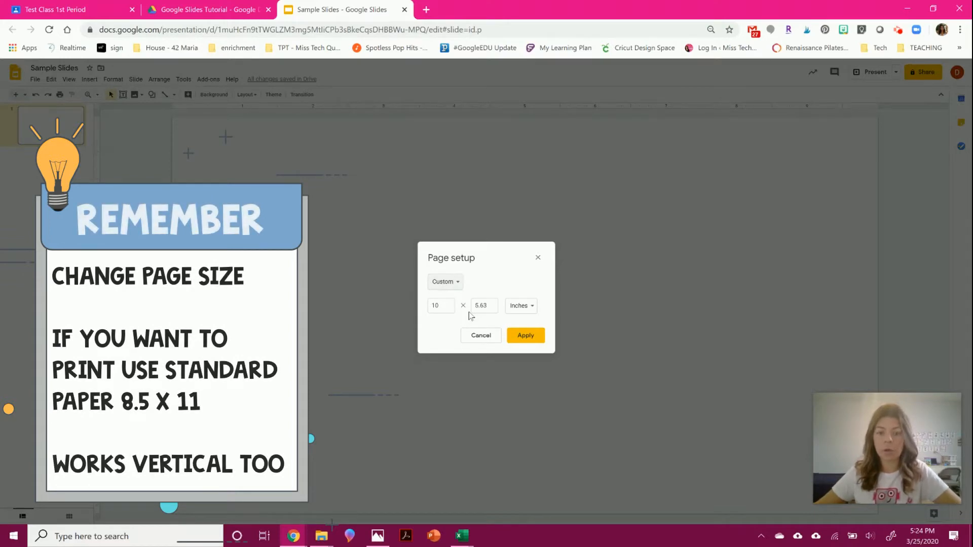
double_click(440, 305)
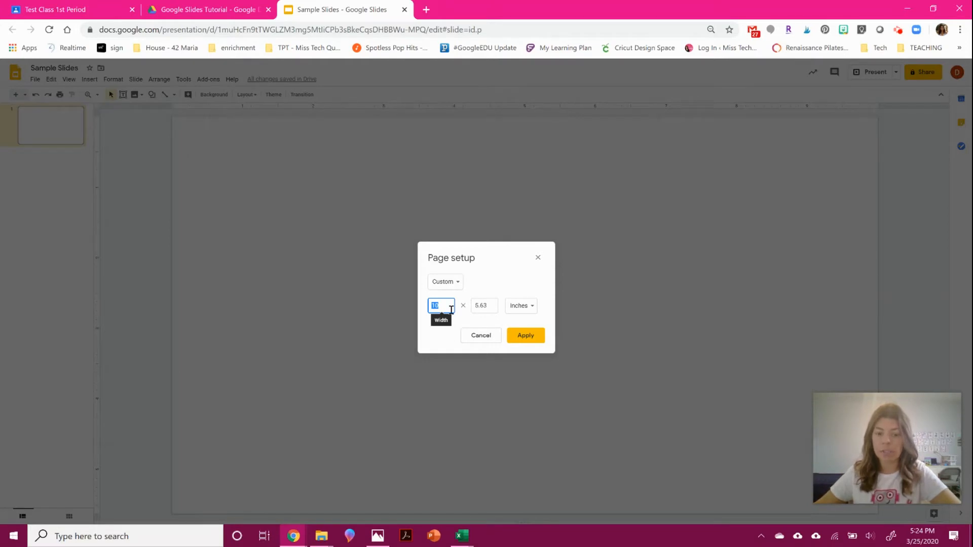
text(8.5)
key(Tab)
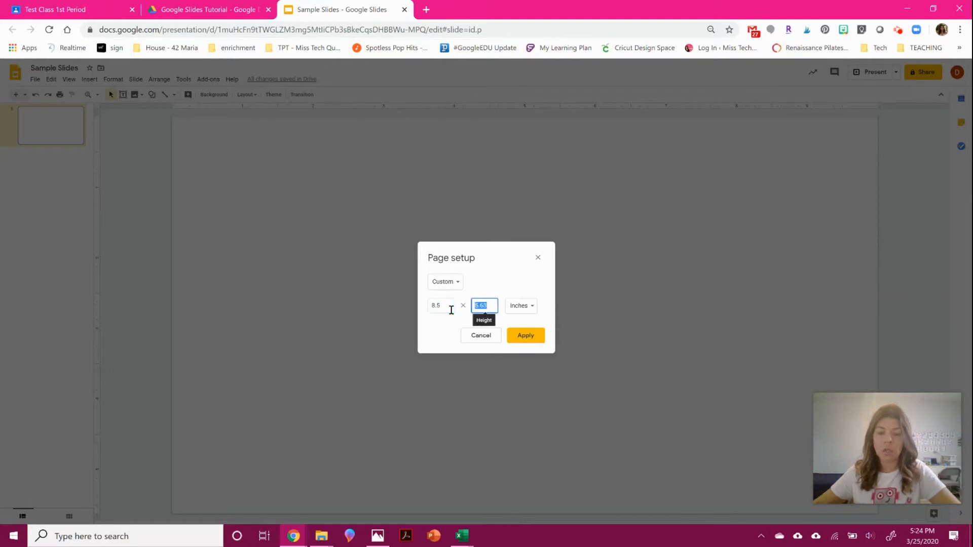
double_click(441, 306)
text(11)
key(Tab)
text(8.5)
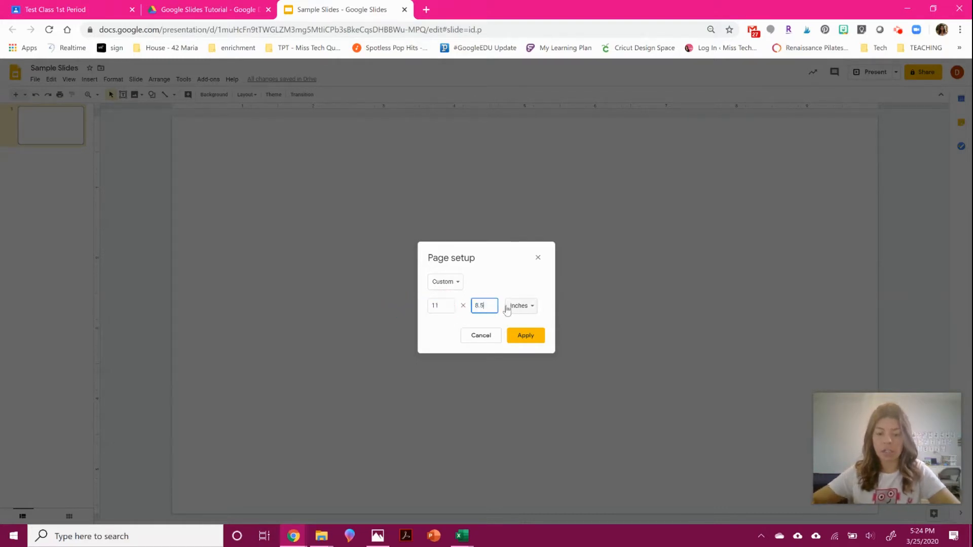
click(532, 335)
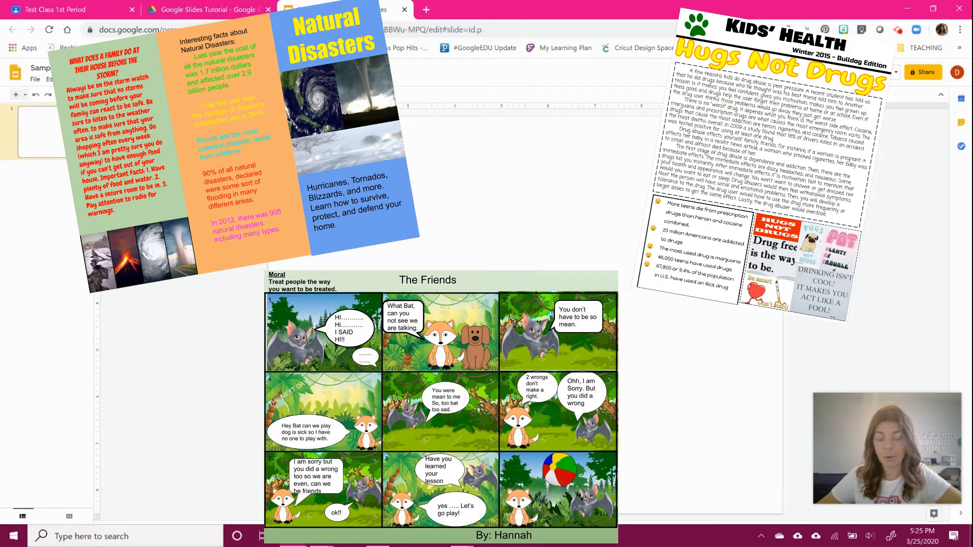
click(90, 80)
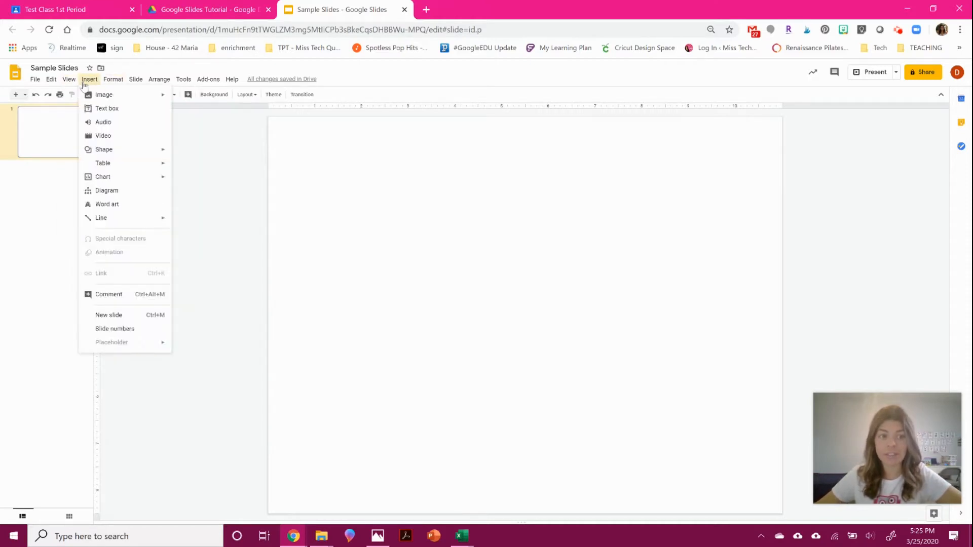
mouse_move(88, 95)
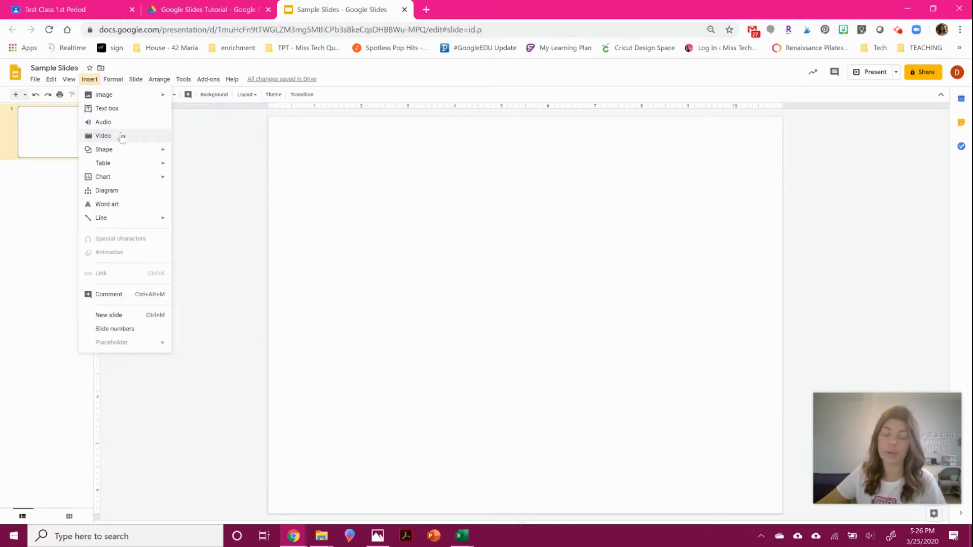
mouse_move(150, 154)
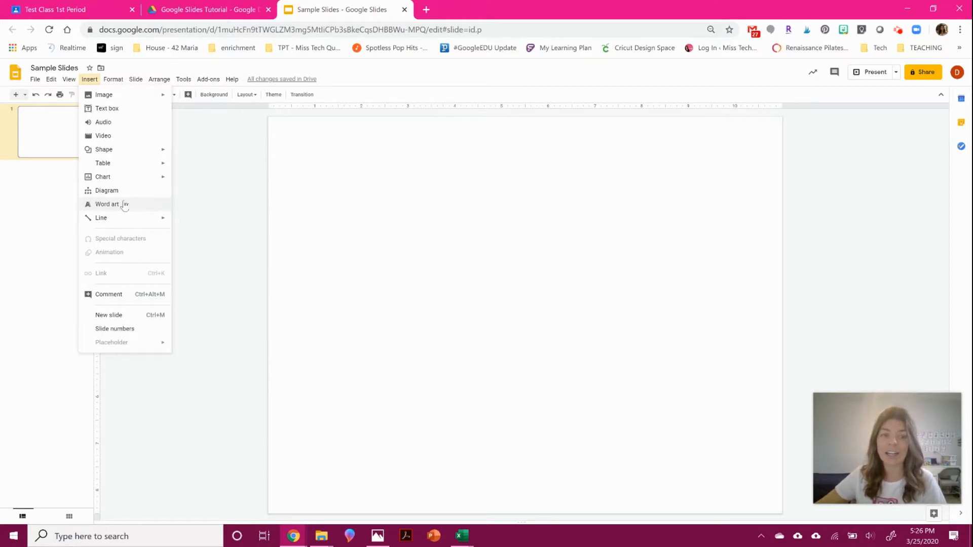
mouse_move(125, 221)
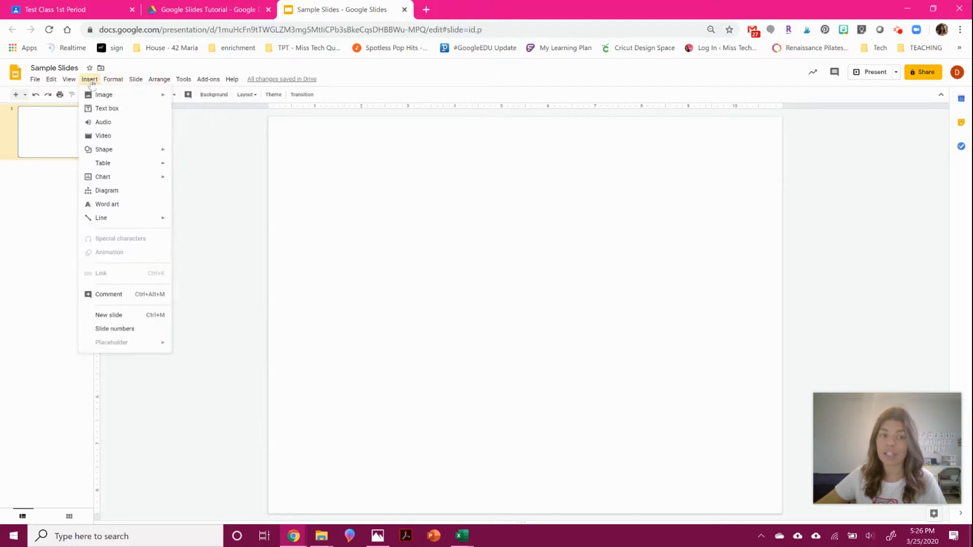
mouse_move(113, 82)
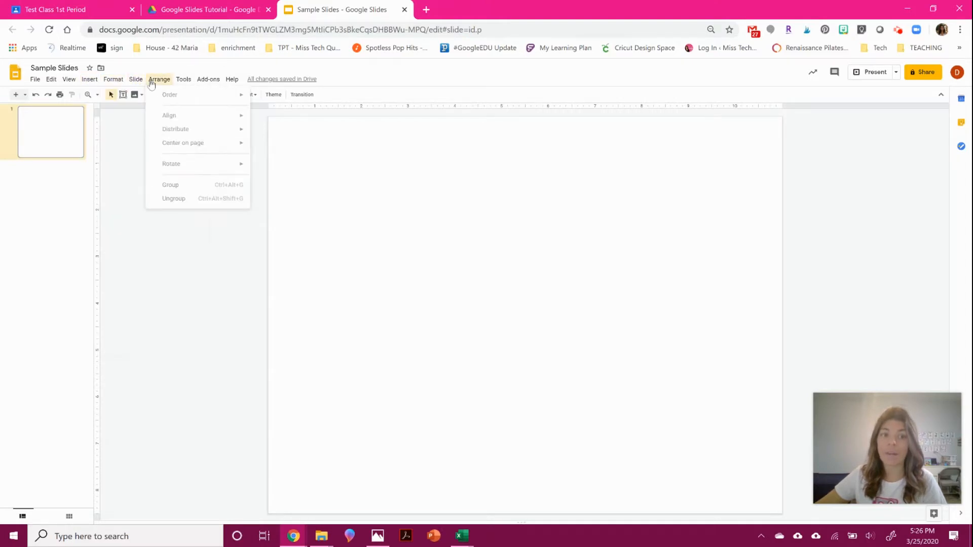
mouse_move(180, 83)
click(117, 133)
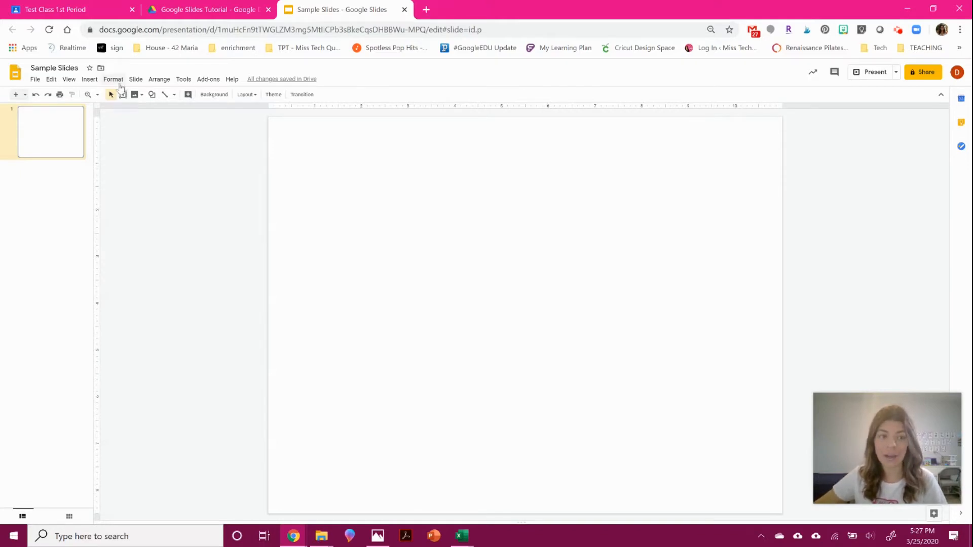
Step: Insert a table with two columns and two rows on the blank slide
click(90, 79)
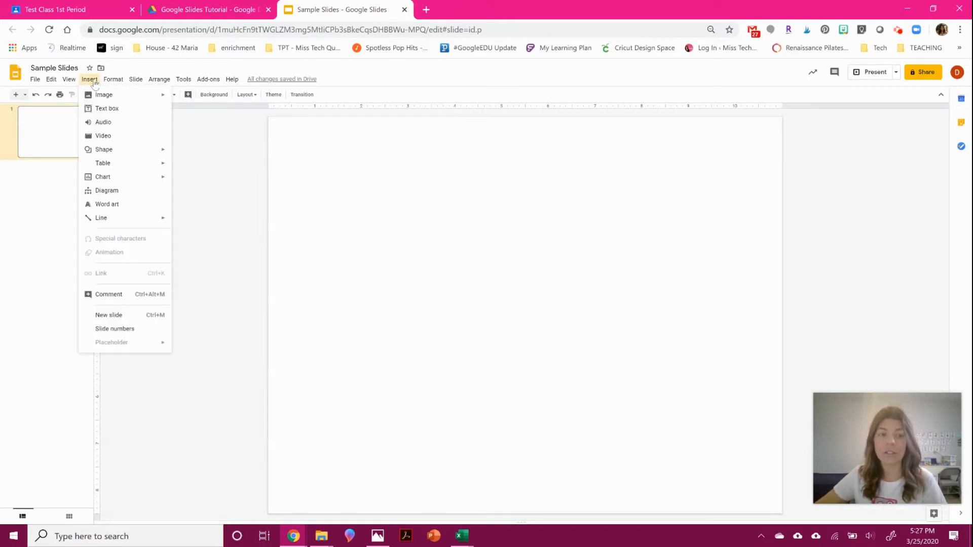
mouse_move(89, 96)
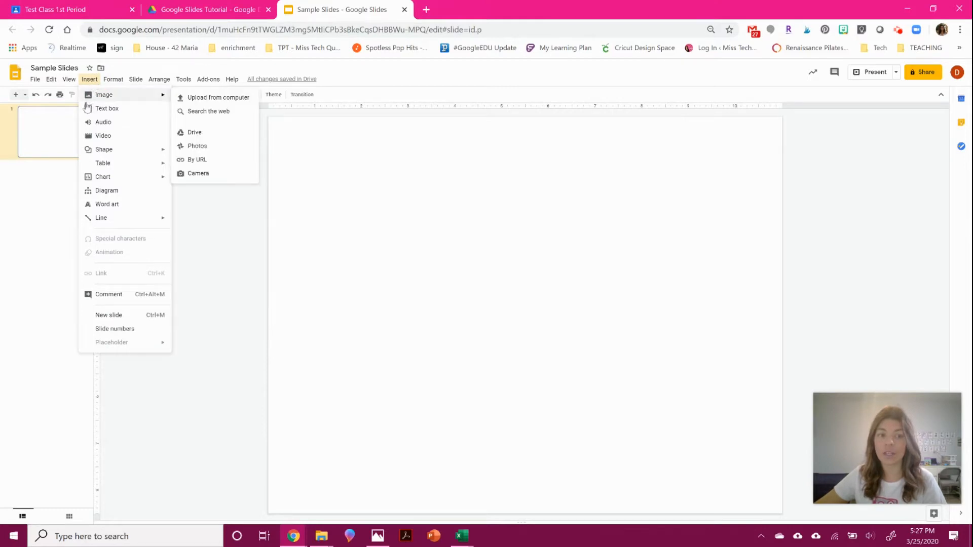
mouse_move(142, 184)
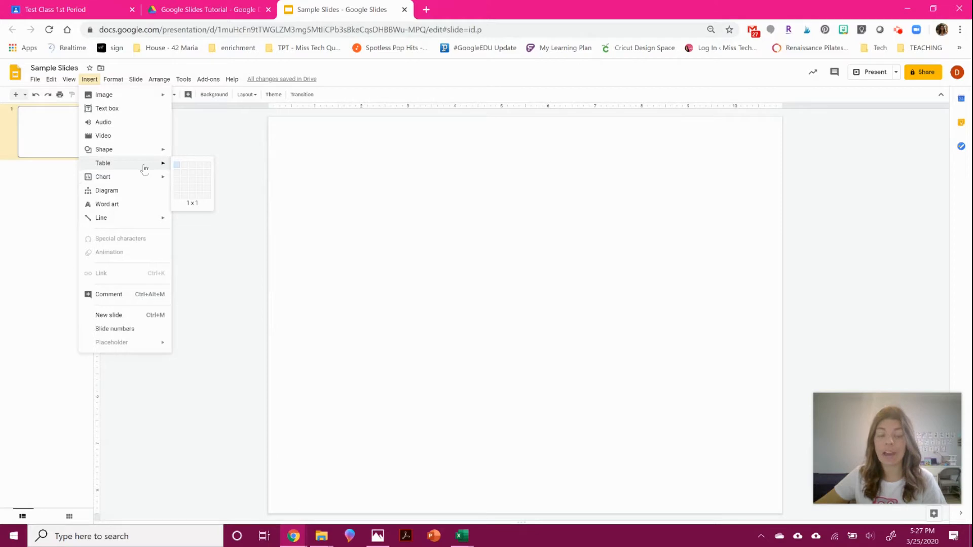
click(184, 165)
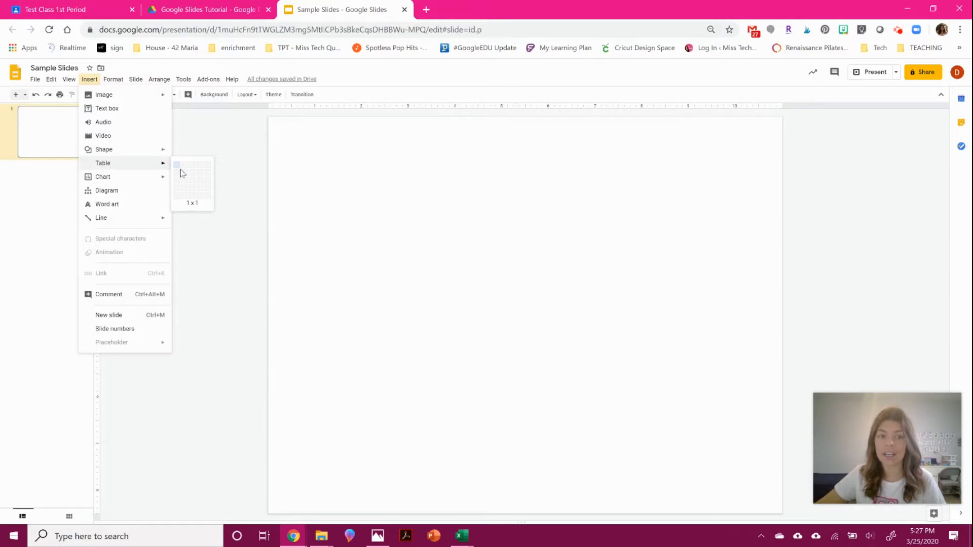
click(187, 176)
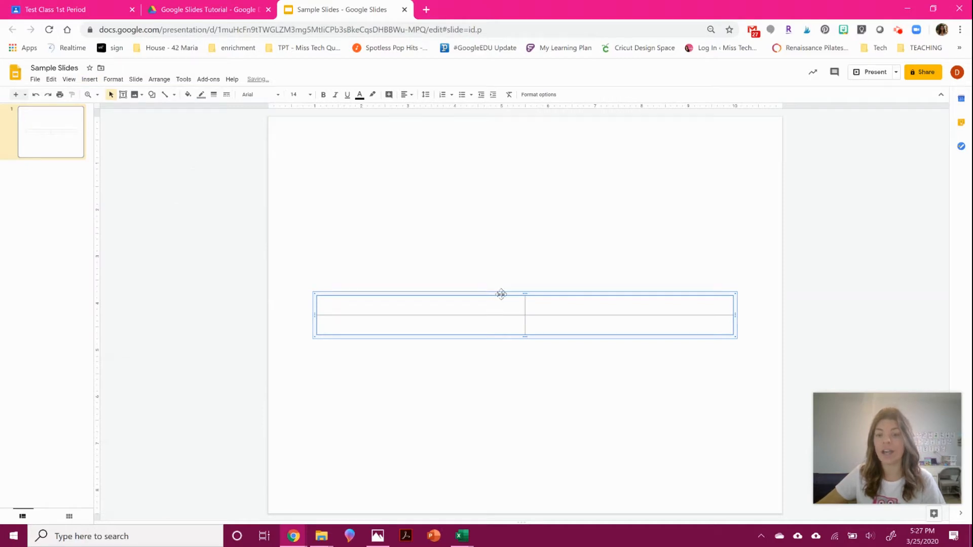
click(515, 272)
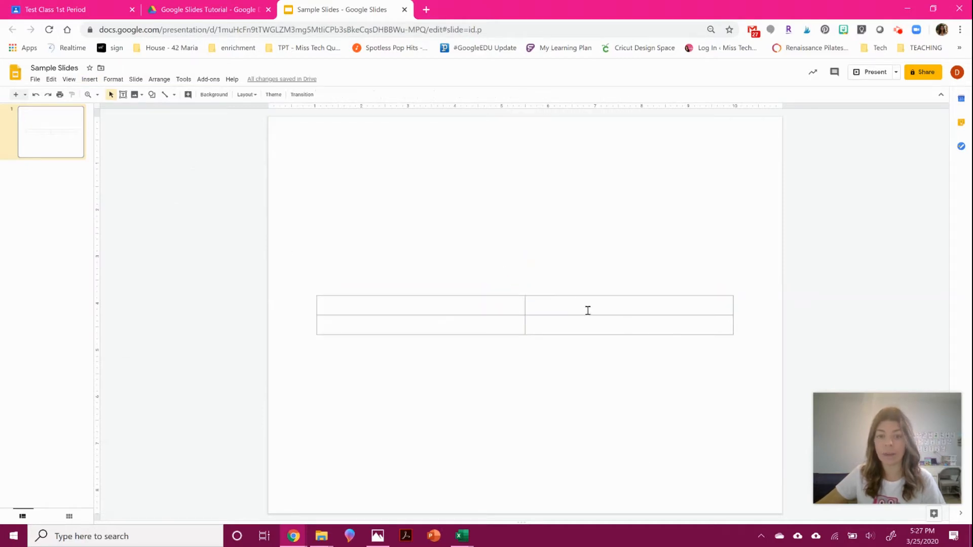
Step: Enlarge the table to nearly the slide's full width and down to its lower edge, leaving a blank strip above it
click(568, 299)
click(527, 293)
drag(527, 292, 498, 292)
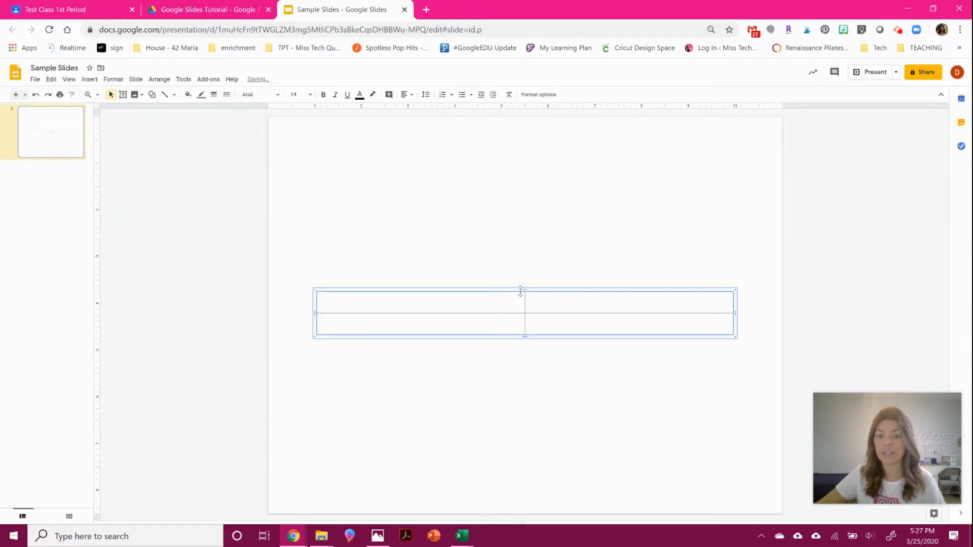
drag(517, 290, 476, 172)
drag(695, 217, 774, 503)
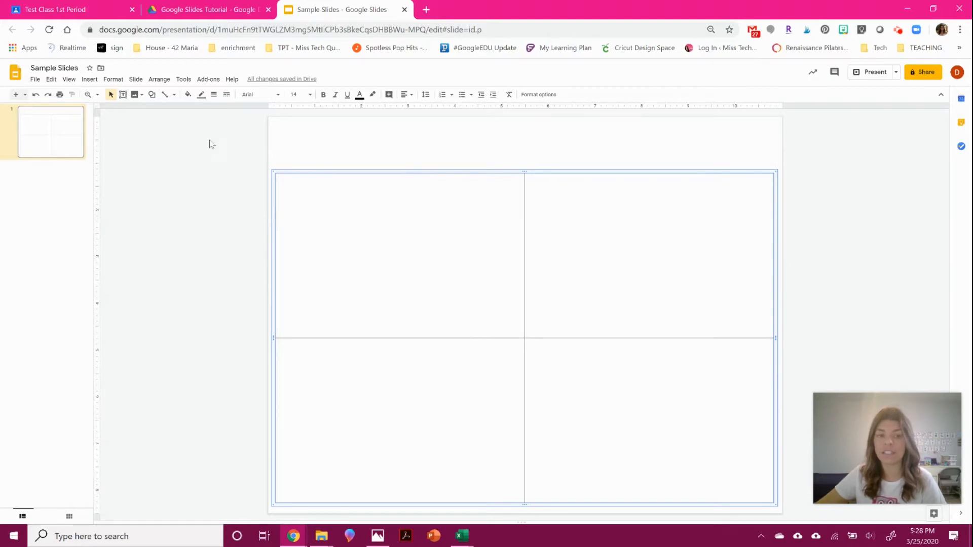
Step: Try a solid cyan fill on the whole table and undo it
click(186, 95)
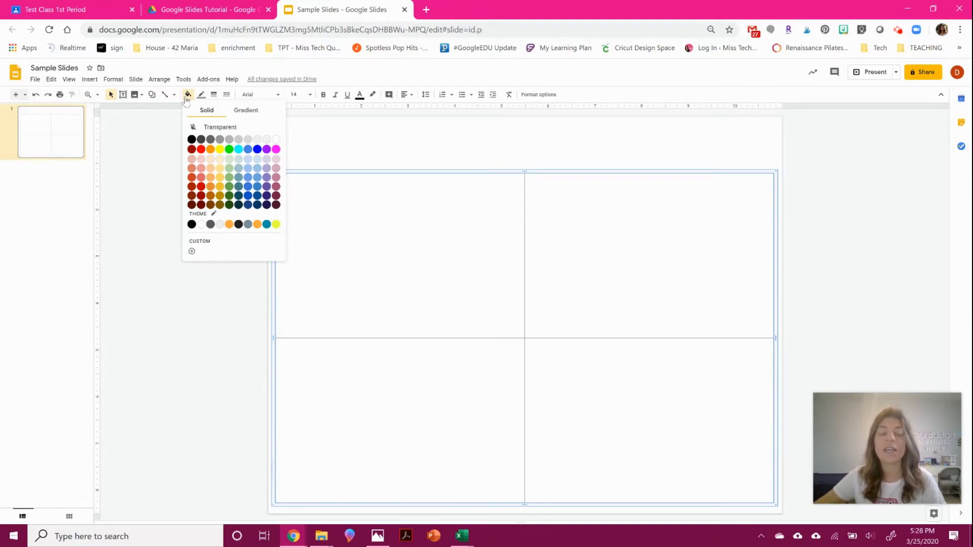
click(239, 149)
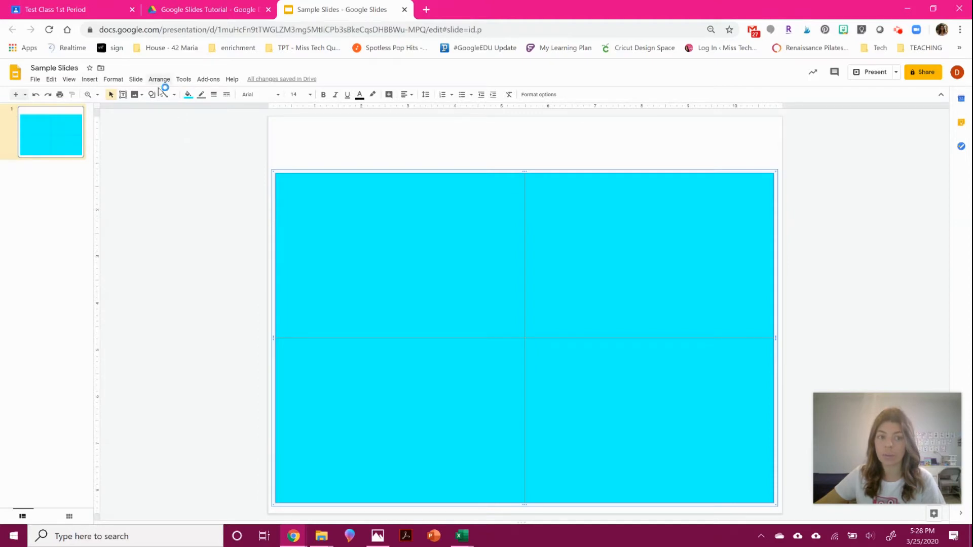
click(36, 94)
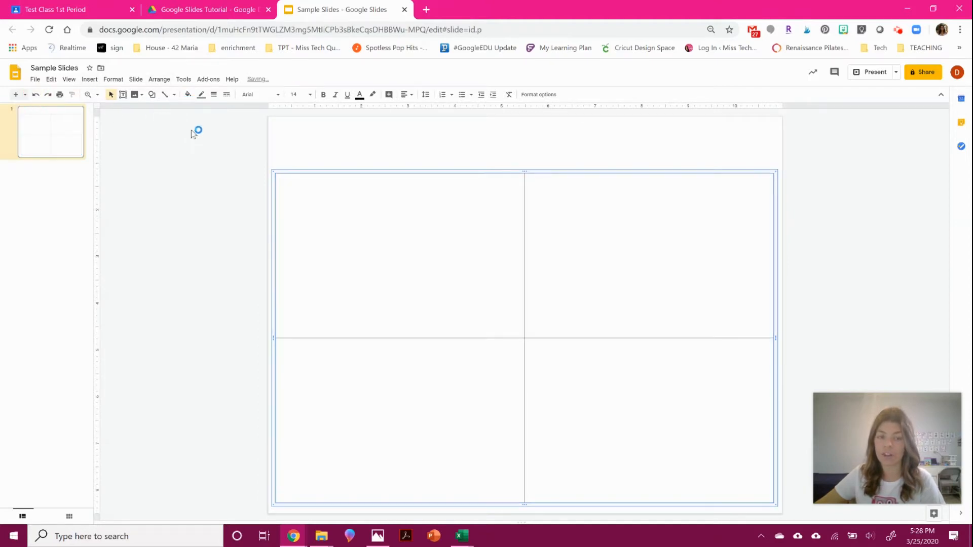
Step: Fill all the table cells with a light yellow radial gradient
click(188, 94)
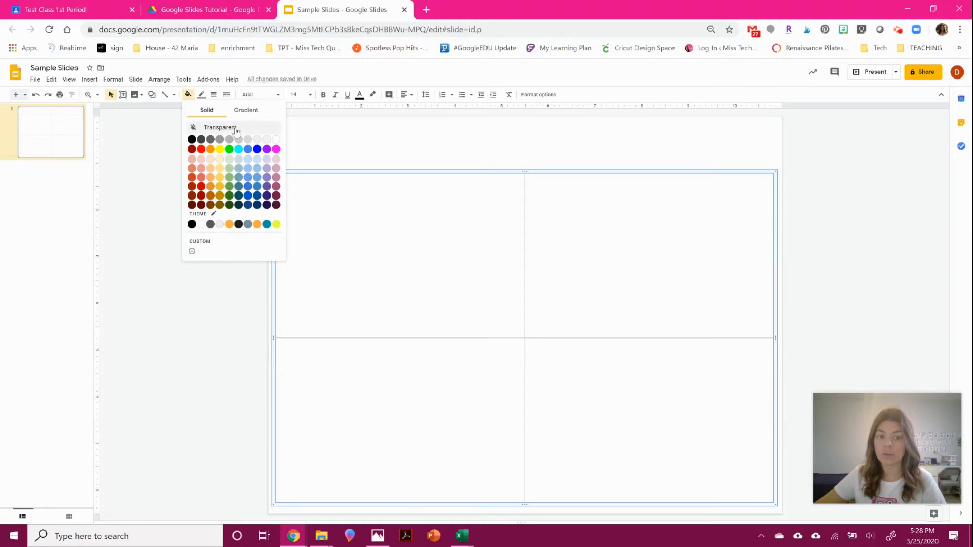
click(240, 109)
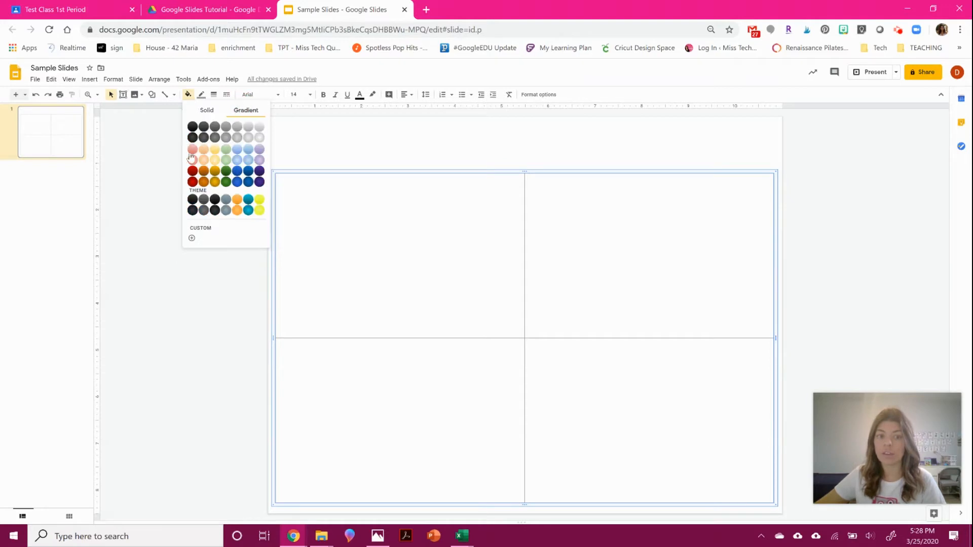
click(214, 160)
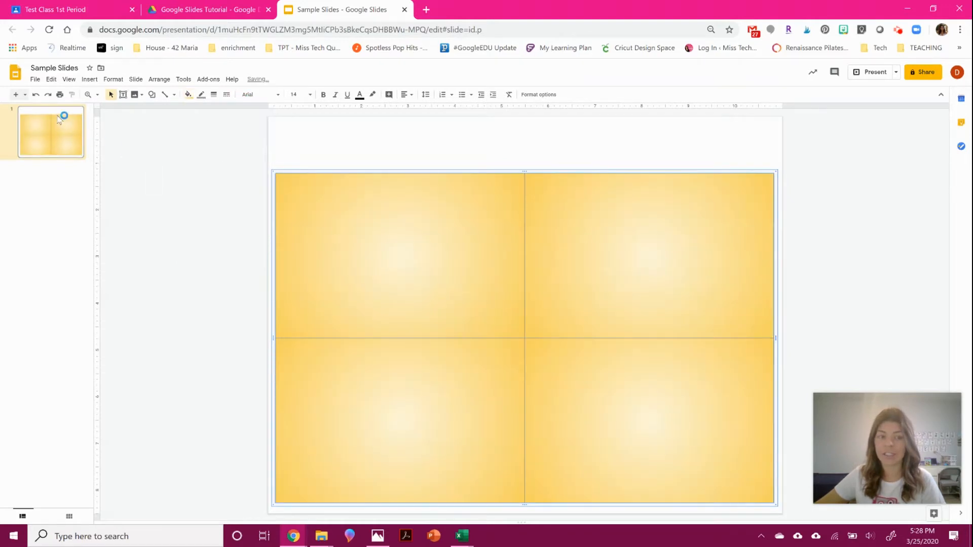
Step: Undo the table's yellow gradient fill and give all its borders a black color with 4px weight
click(35, 95)
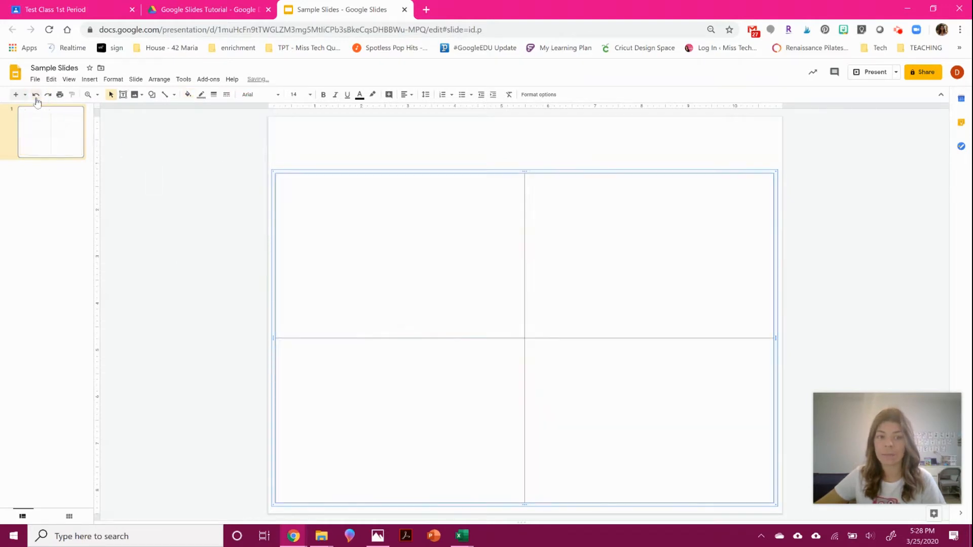
click(200, 95)
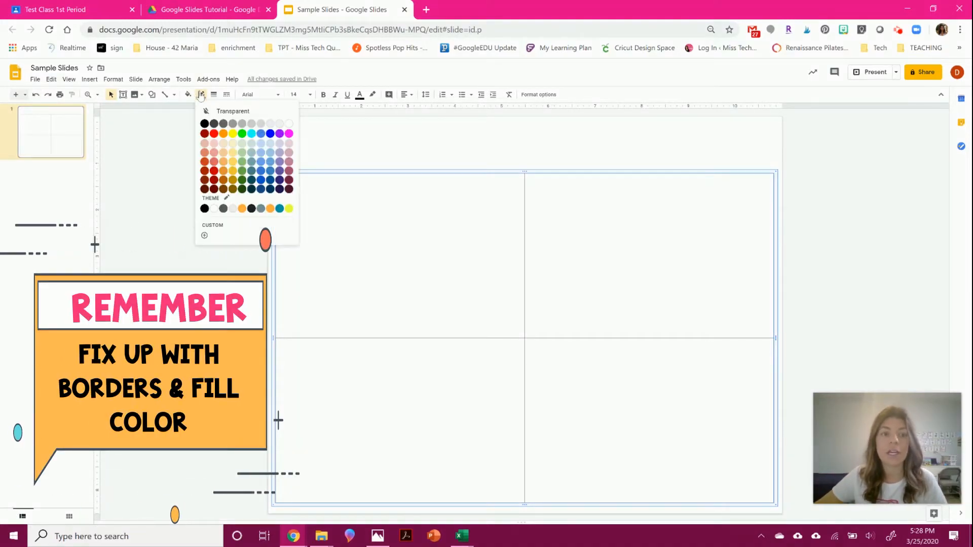
click(204, 124)
click(213, 95)
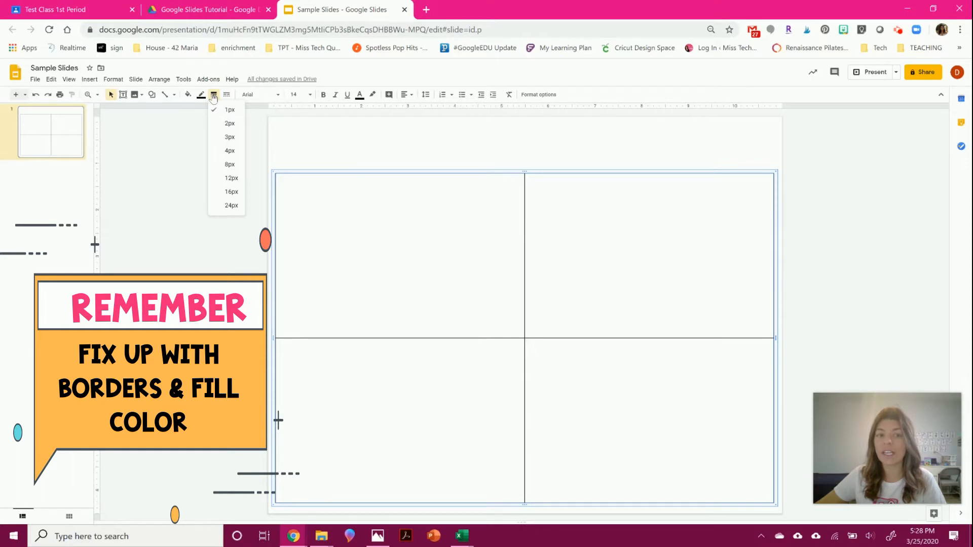
click(226, 152)
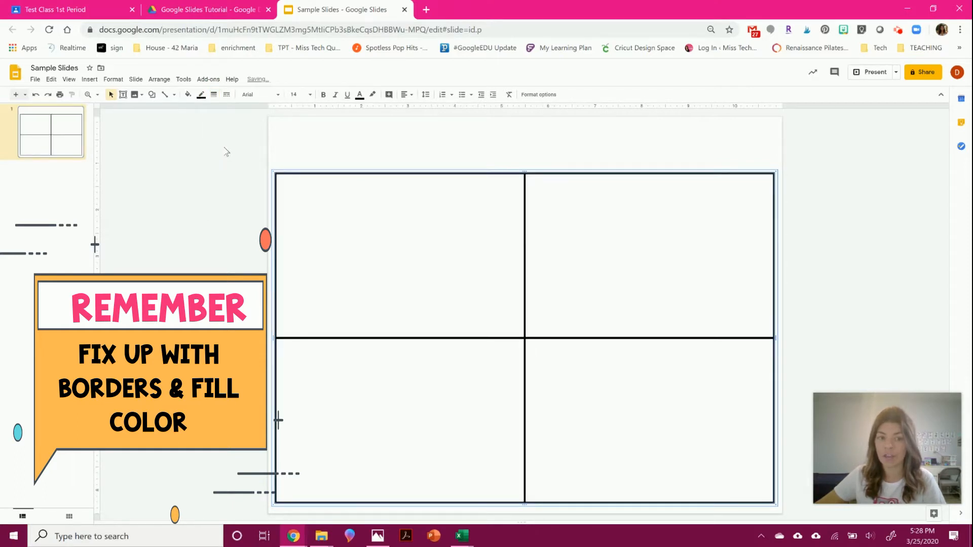
Step: Try dotted and long-dashed styles on the table borders and return them to a solid line
click(214, 96)
click(228, 94)
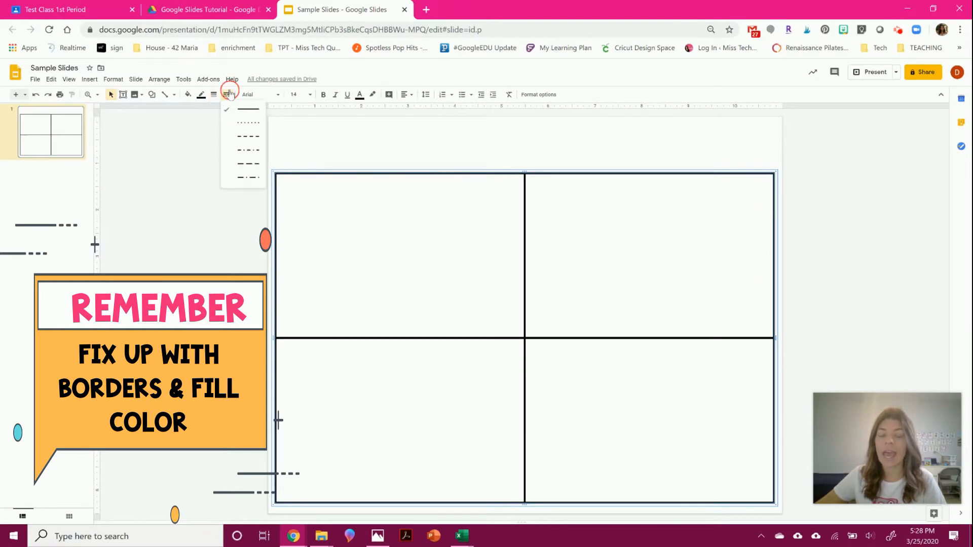
click(238, 122)
click(213, 94)
click(226, 94)
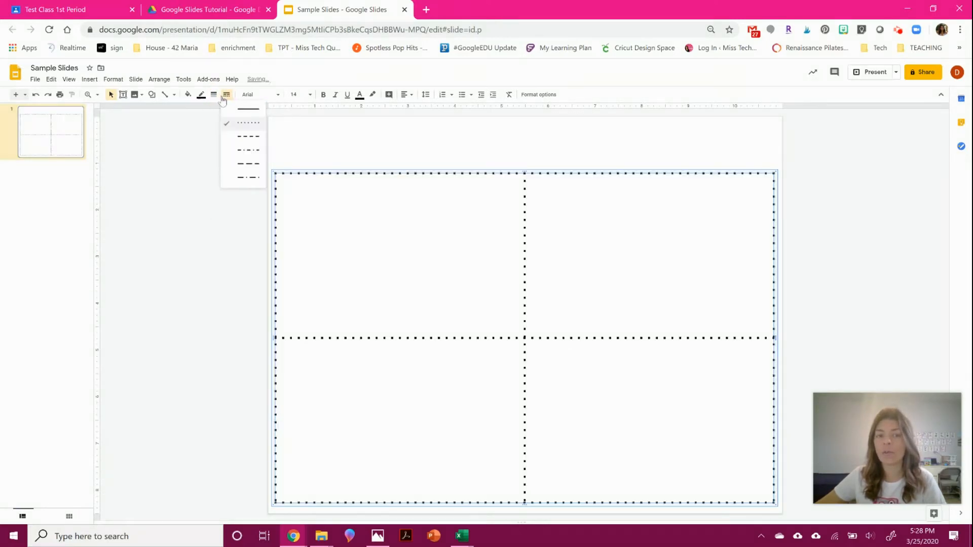
click(243, 155)
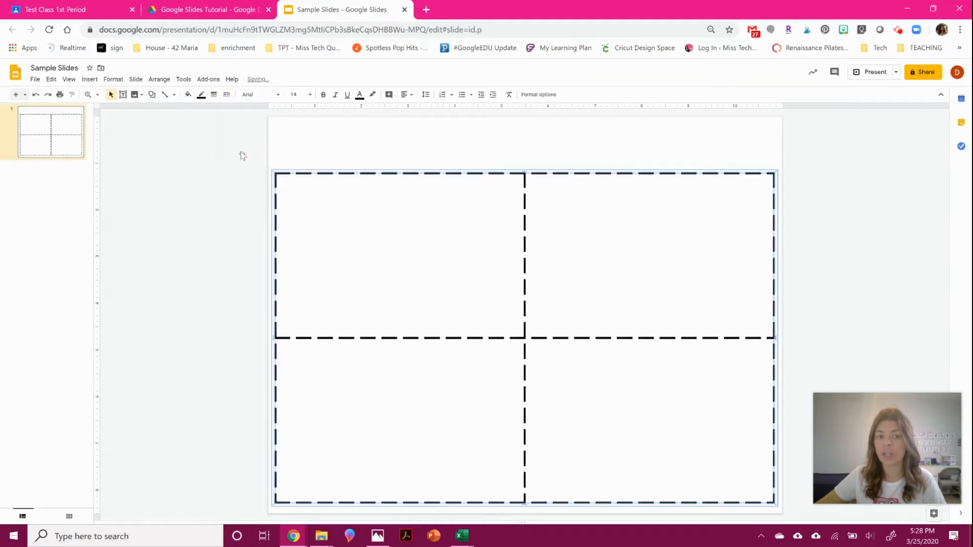
click(227, 94)
click(228, 109)
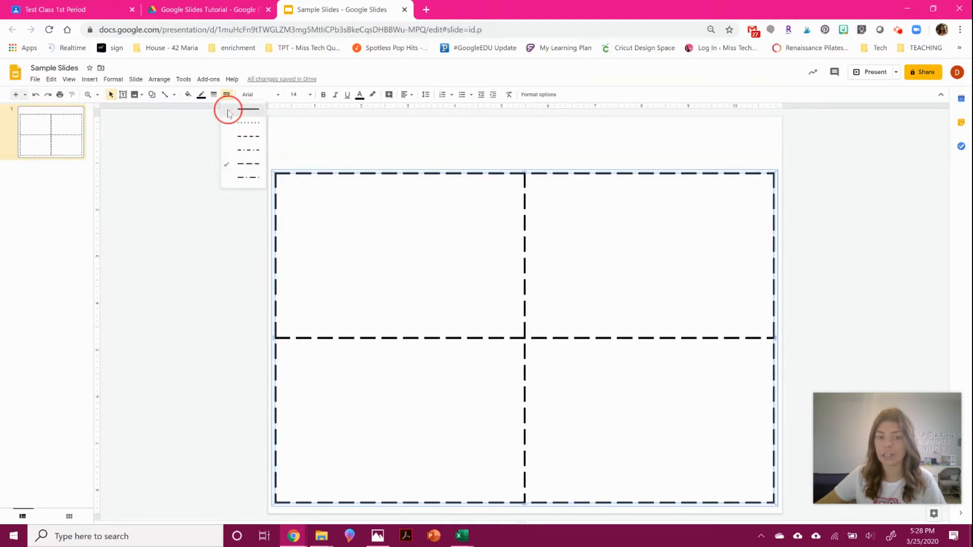
click(205, 160)
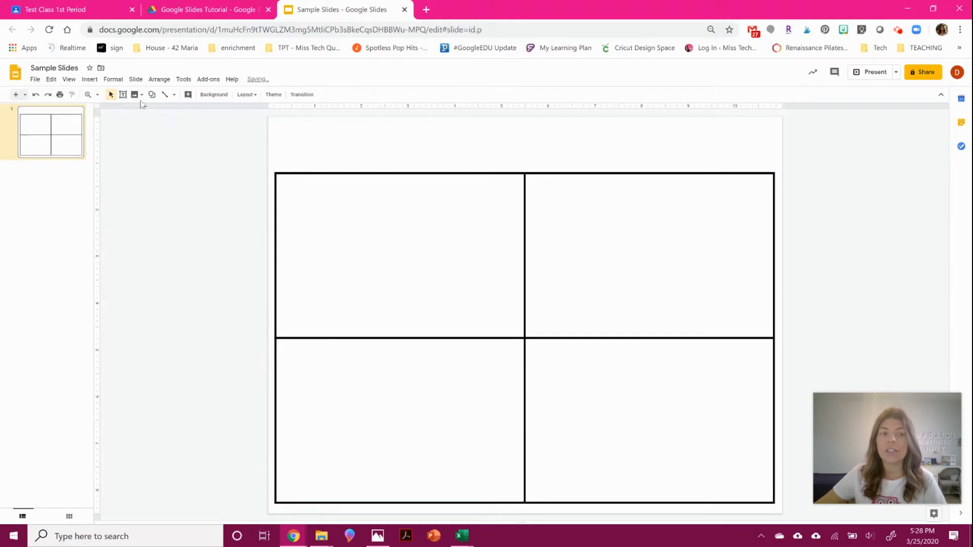
Step: Insert the word art STORY REFLECTION and fit it as a title in the blank strip above the table
click(90, 79)
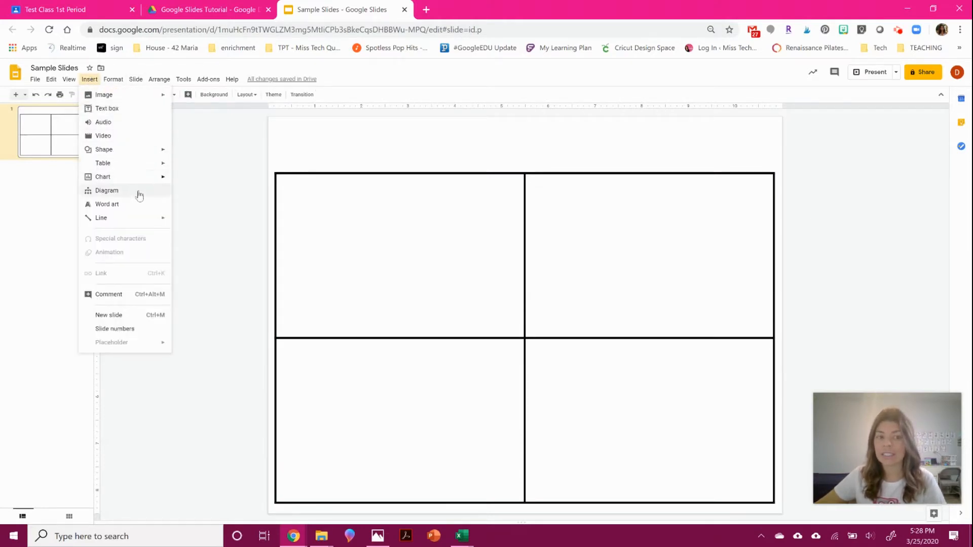
click(139, 205)
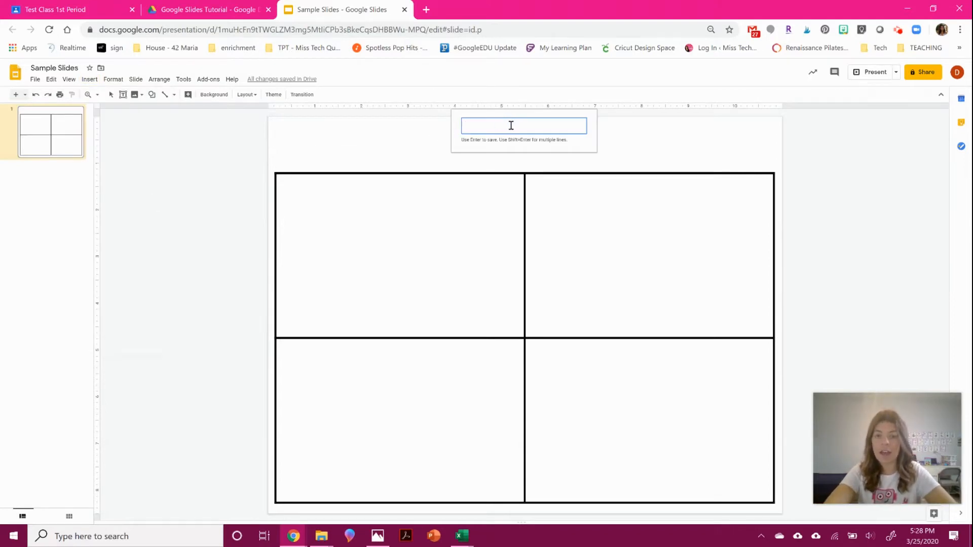
text(STORY REFLECTION)
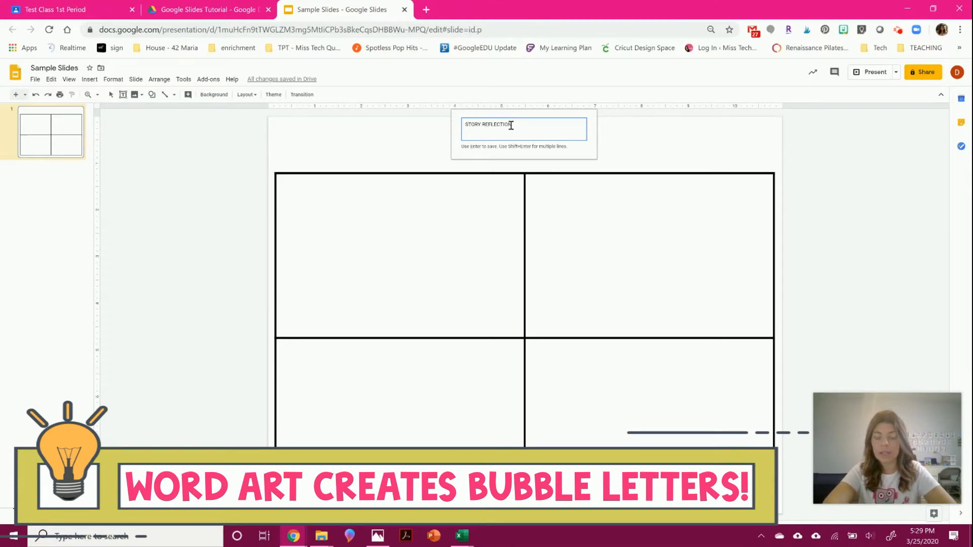
key(Return)
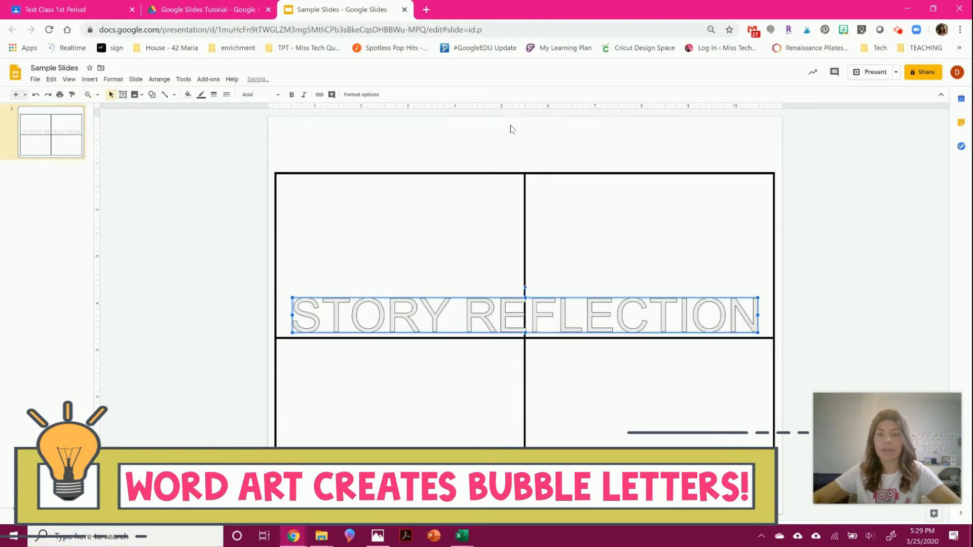
drag(583, 316, 576, 148)
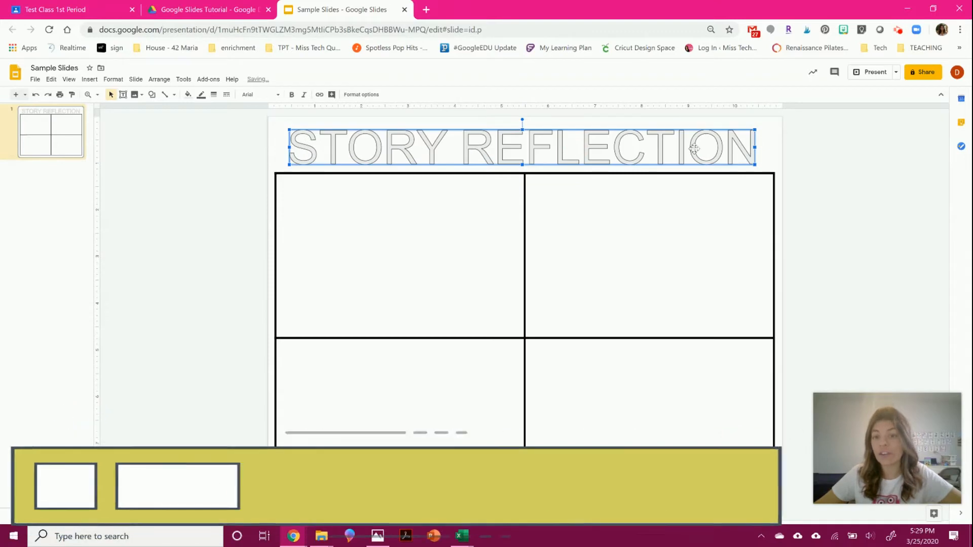
mouse_move(754, 165)
mouse_down()
mouse_move(642, 151)
mouse_move(762, 162)
mouse_up()
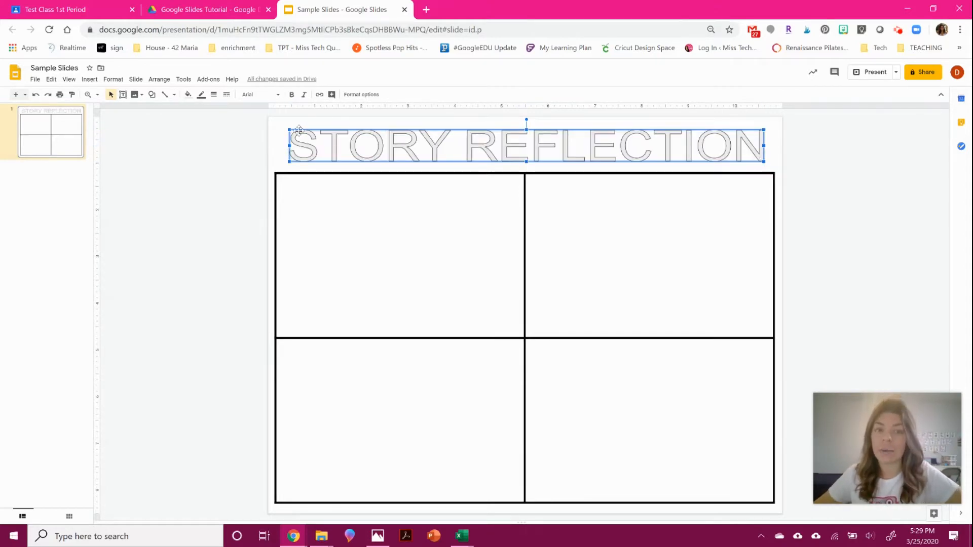
Step: Try teal and yellow radial gradient presets as the title word art's fill
click(188, 95)
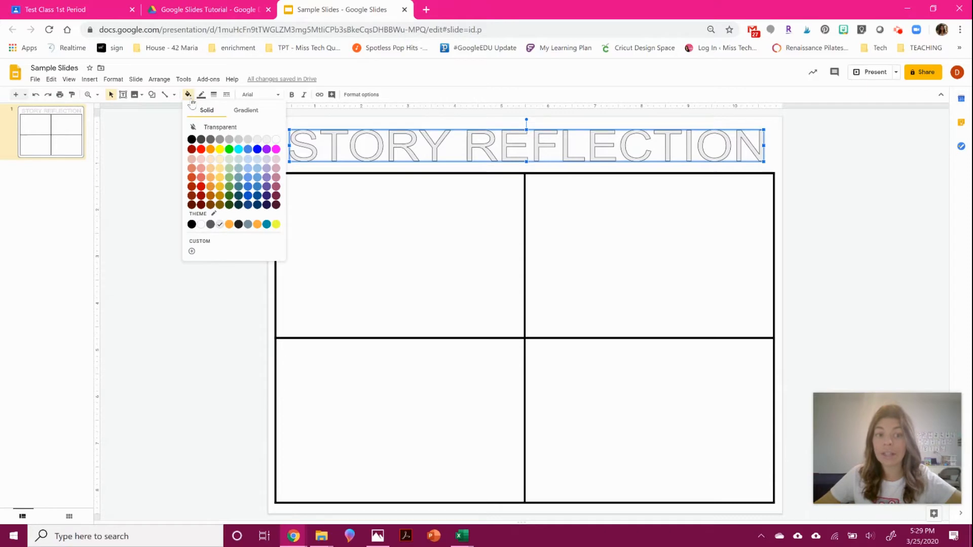
click(250, 110)
click(248, 210)
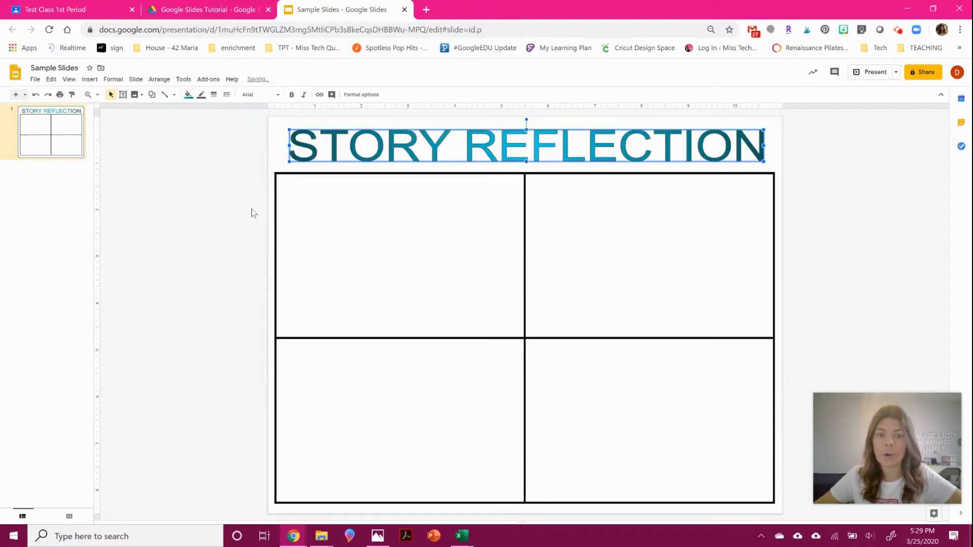
click(188, 94)
click(259, 210)
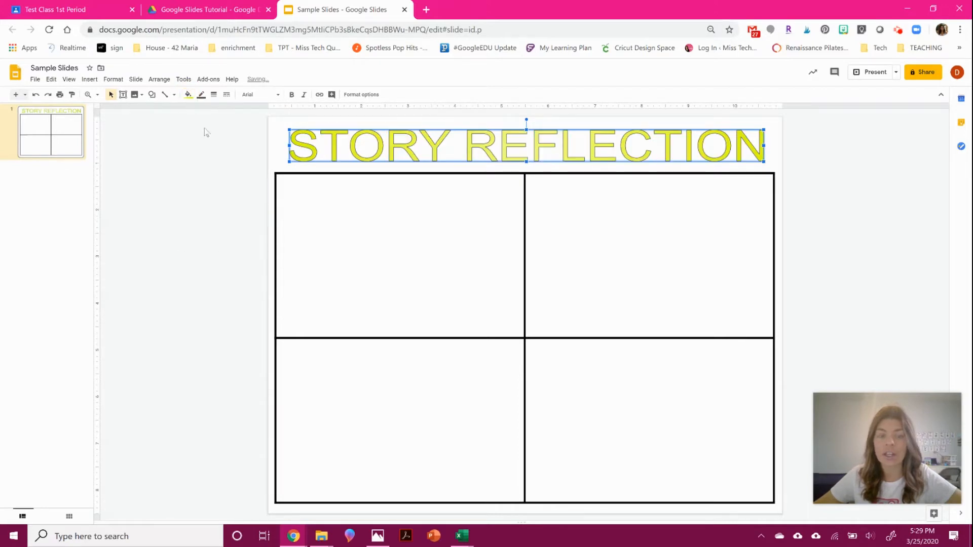
Step: Start a custom radial gradient for the title word art with a magenta first stop and a white last stop
click(188, 95)
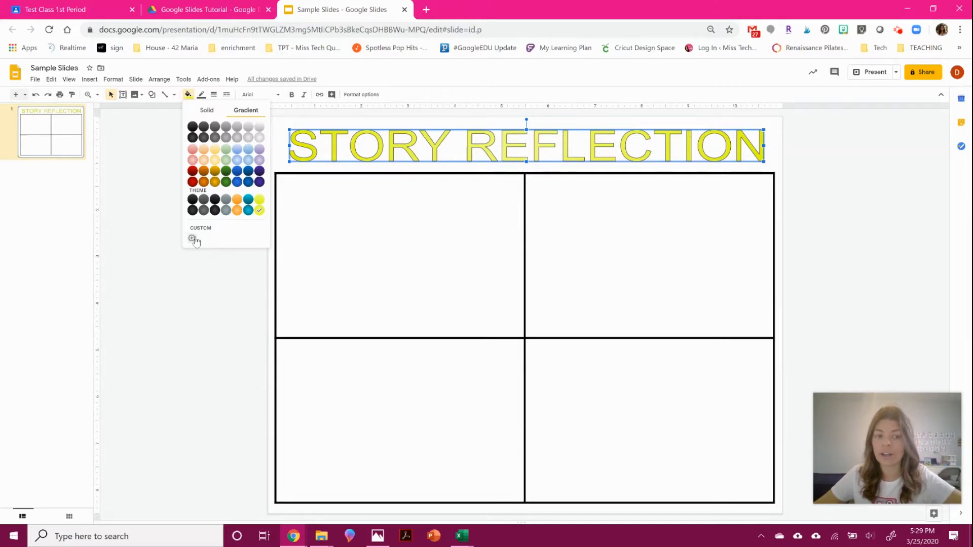
click(195, 239)
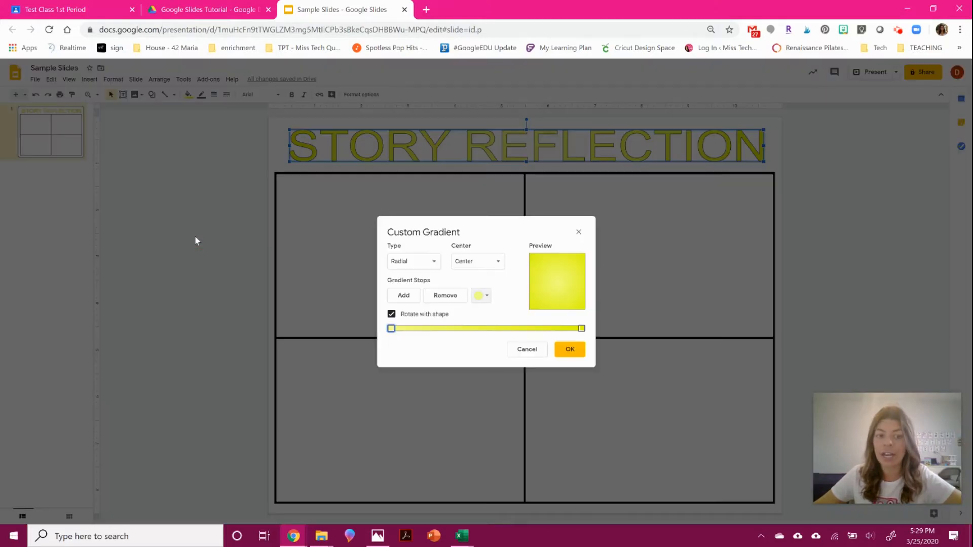
click(480, 295)
click(564, 337)
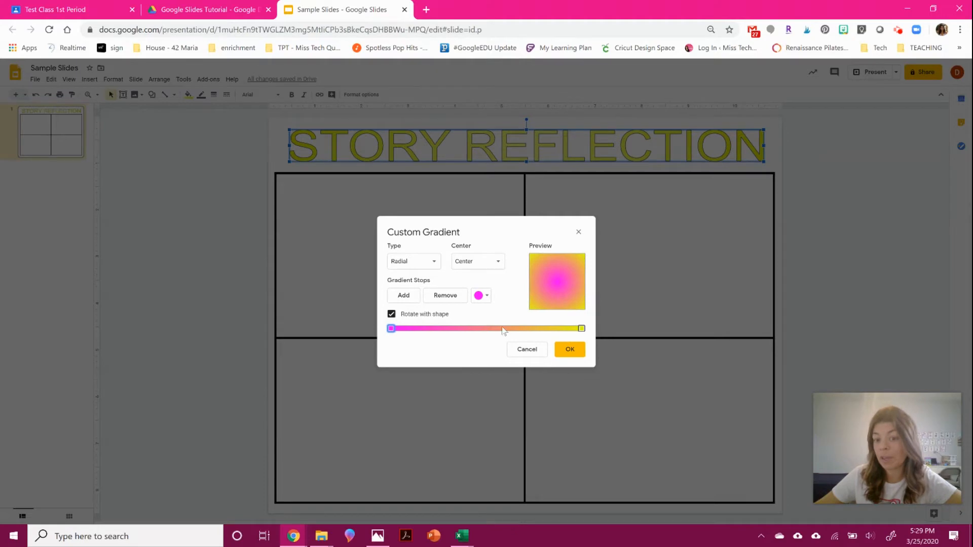
click(582, 328)
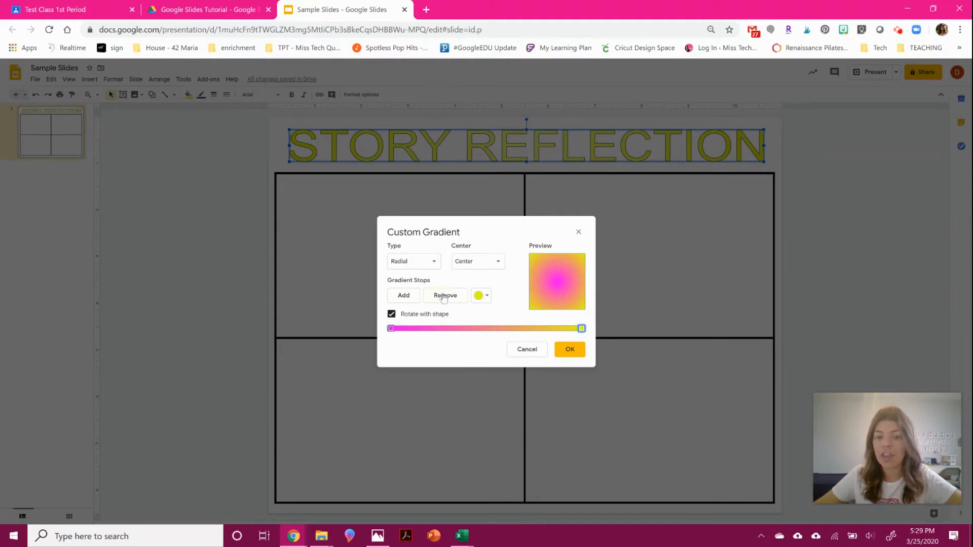
click(479, 296)
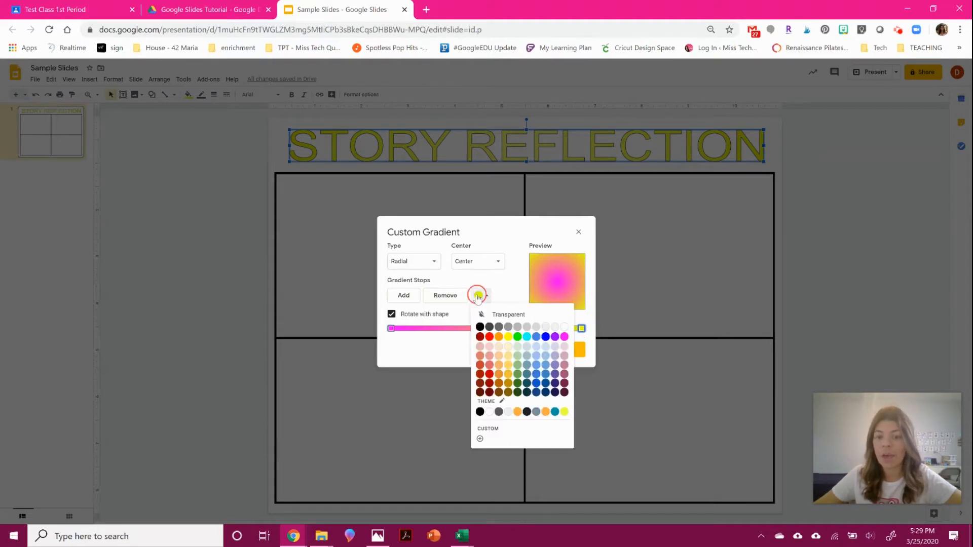
click(564, 328)
click(552, 330)
drag(551, 332, 511, 329)
click(556, 329)
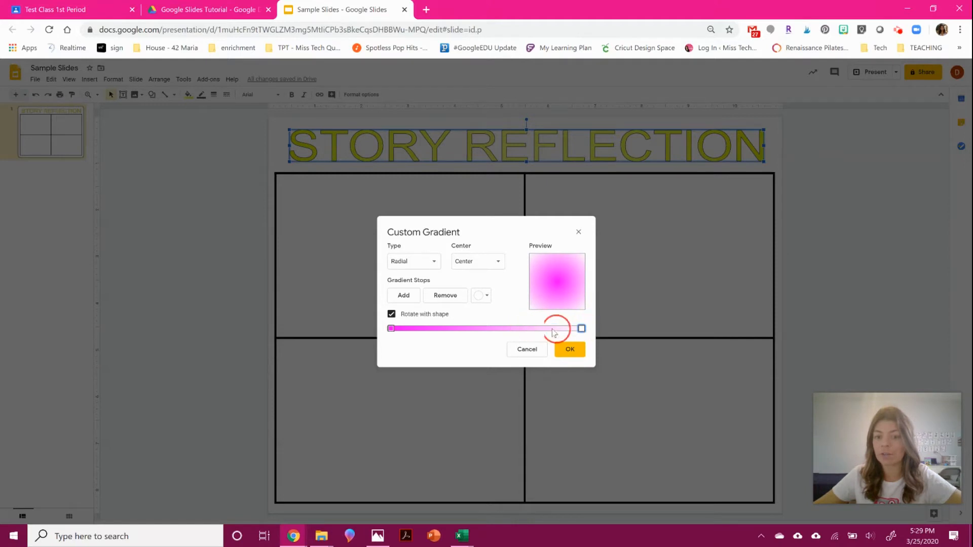
Step: Try Top left and Top right as the custom gradient's center and return it to Center
click(476, 264)
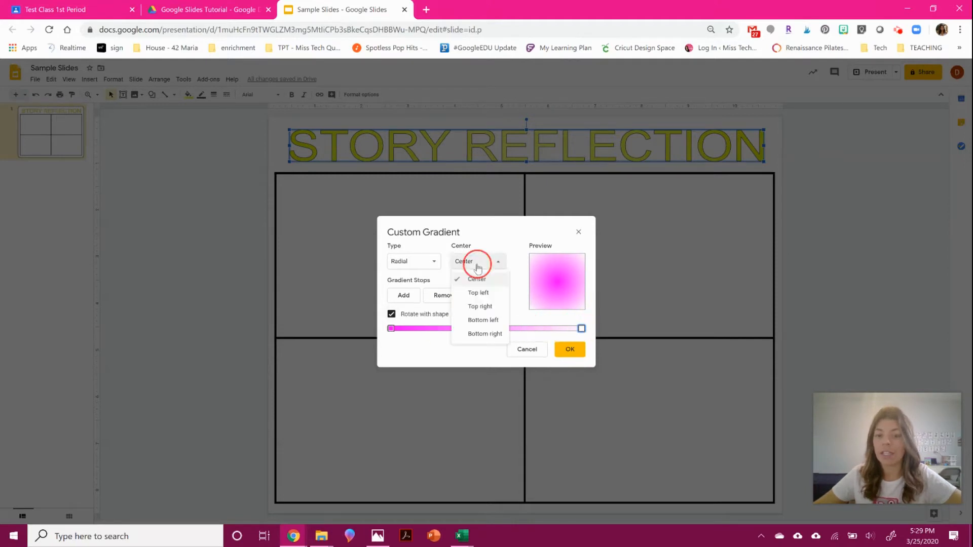
click(479, 292)
click(486, 267)
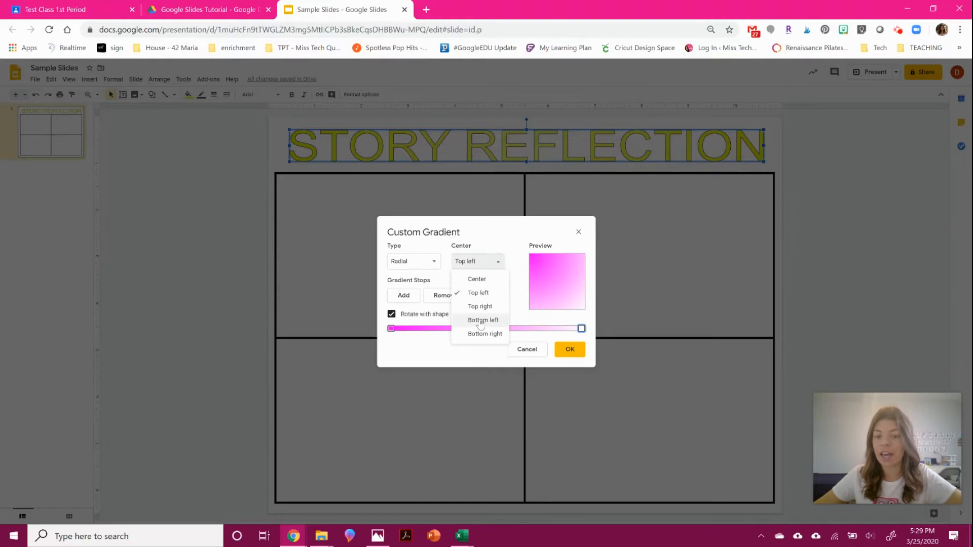
click(480, 307)
click(482, 263)
click(480, 279)
Step: Add a gradient stop, shift it toward the magenta end and apply the custom gradient to the title
click(404, 297)
click(487, 328)
drag(500, 331, 458, 333)
click(577, 345)
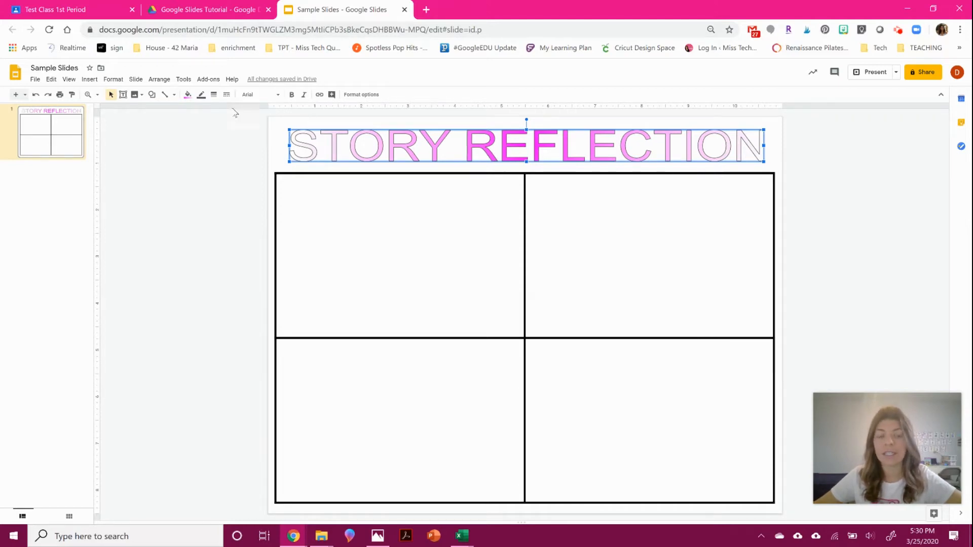
Step: Set the title word art's outline weight to 3px and deselect it
click(213, 94)
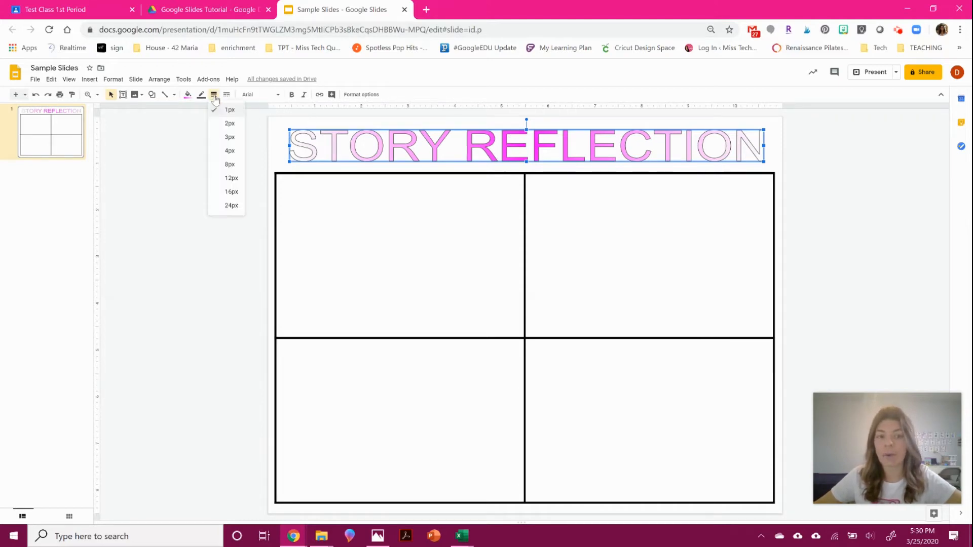
click(227, 137)
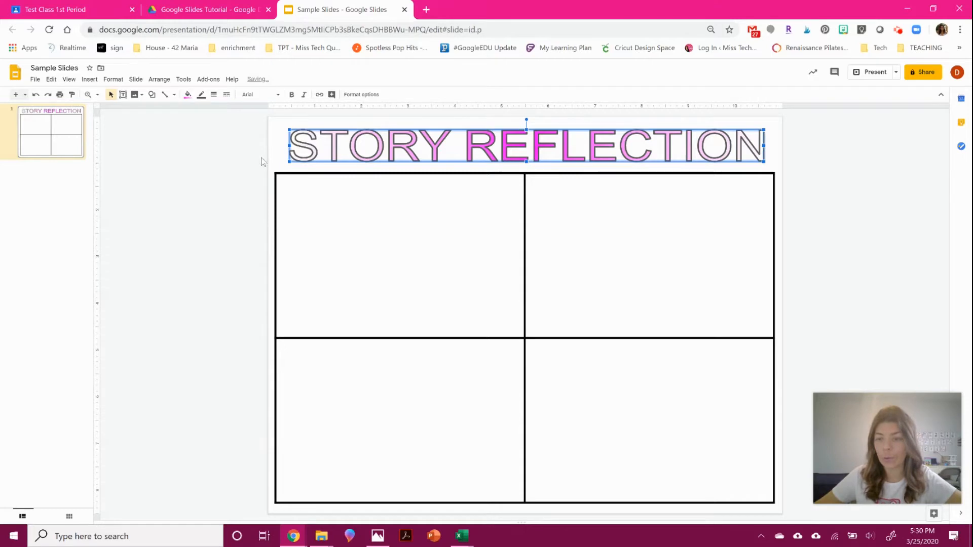
click(268, 141)
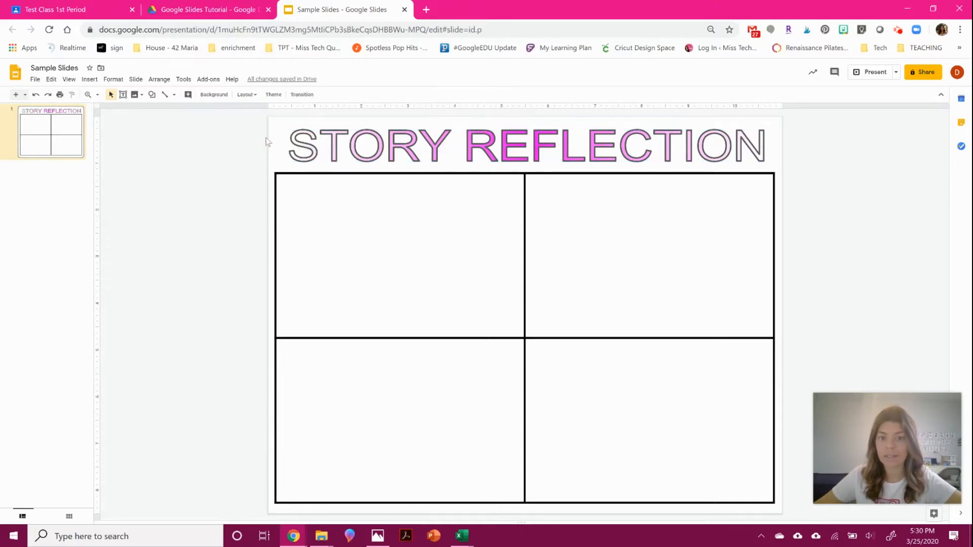
Step: Browse the Display and Handwriting categories of additional fonts for the title word art
click(346, 129)
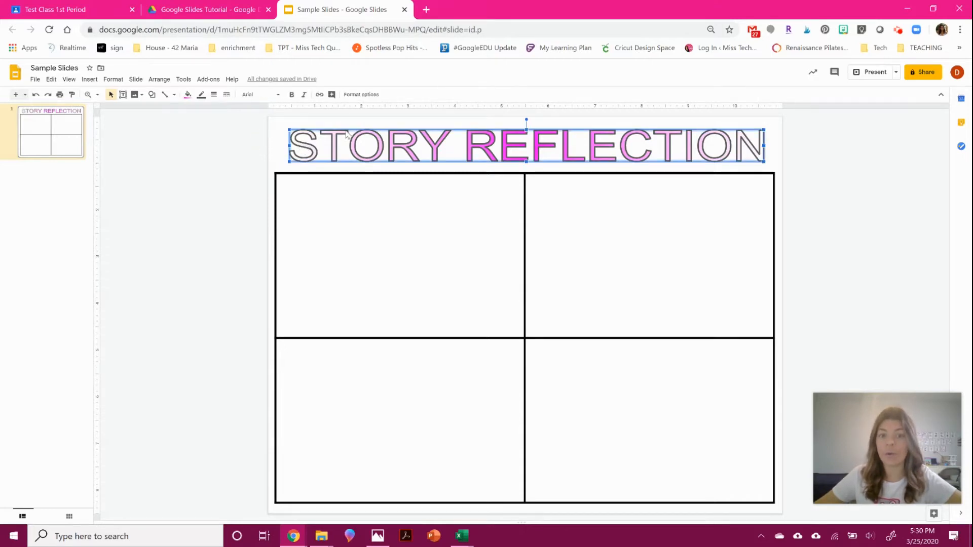
click(259, 95)
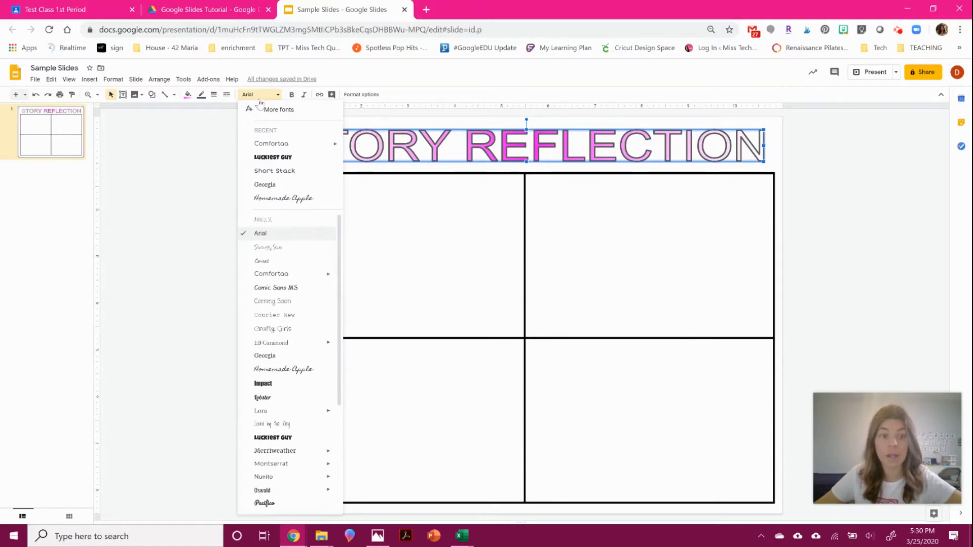
click(269, 109)
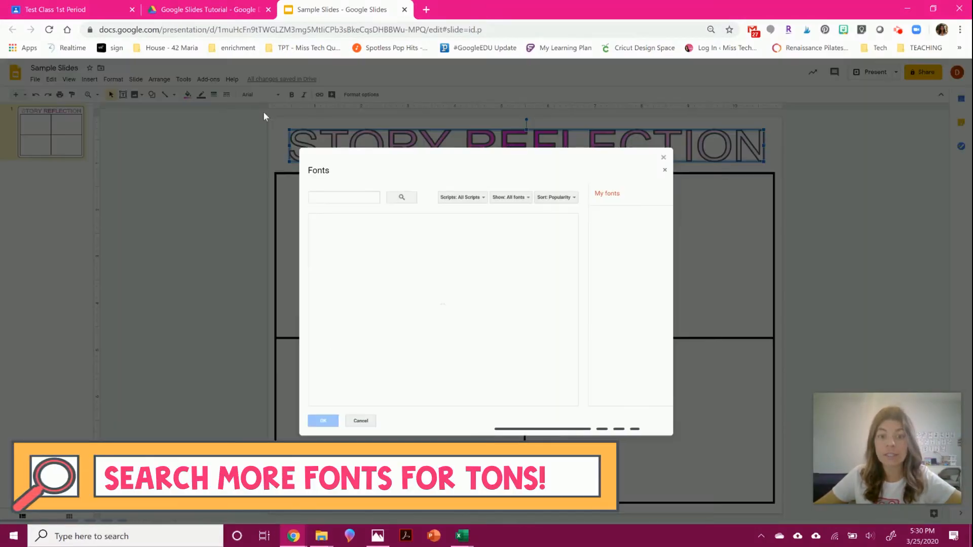
click(461, 198)
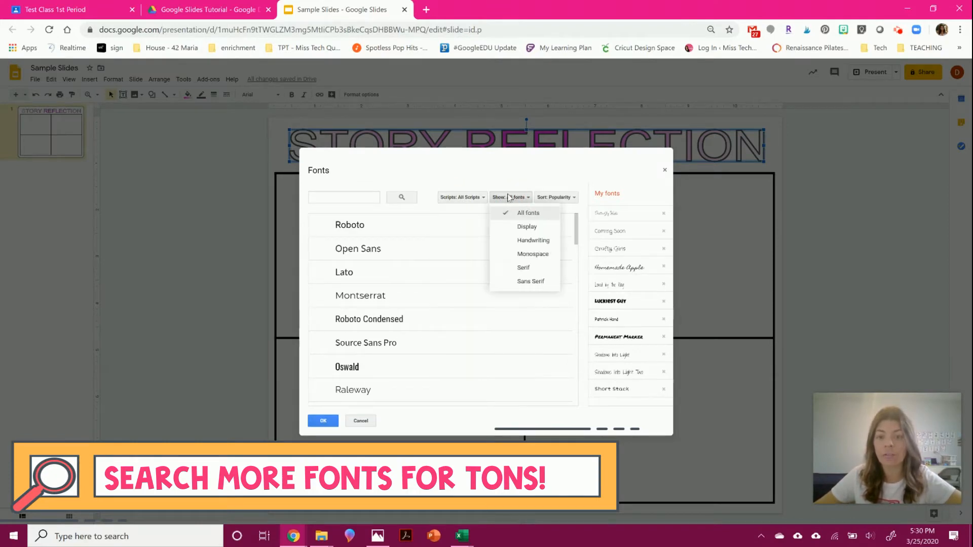
click(526, 226)
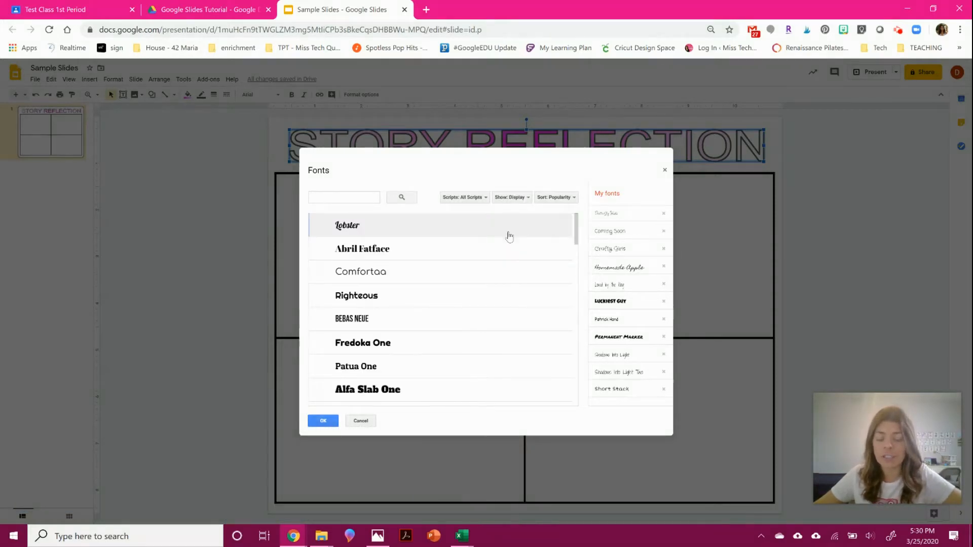
scroll(507, 229, down, 5)
click(511, 197)
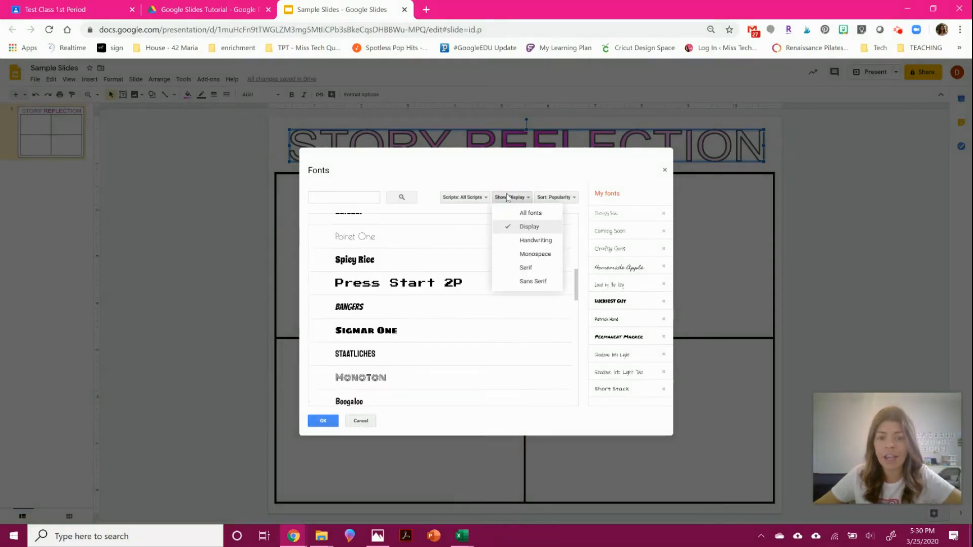
click(513, 242)
scroll(497, 237, down, 5)
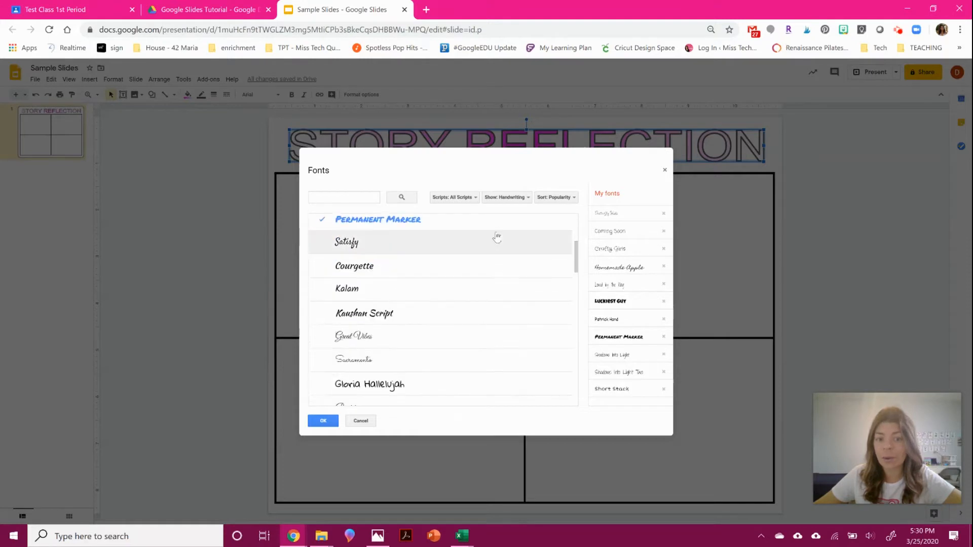
scroll(375, 233, up, 1)
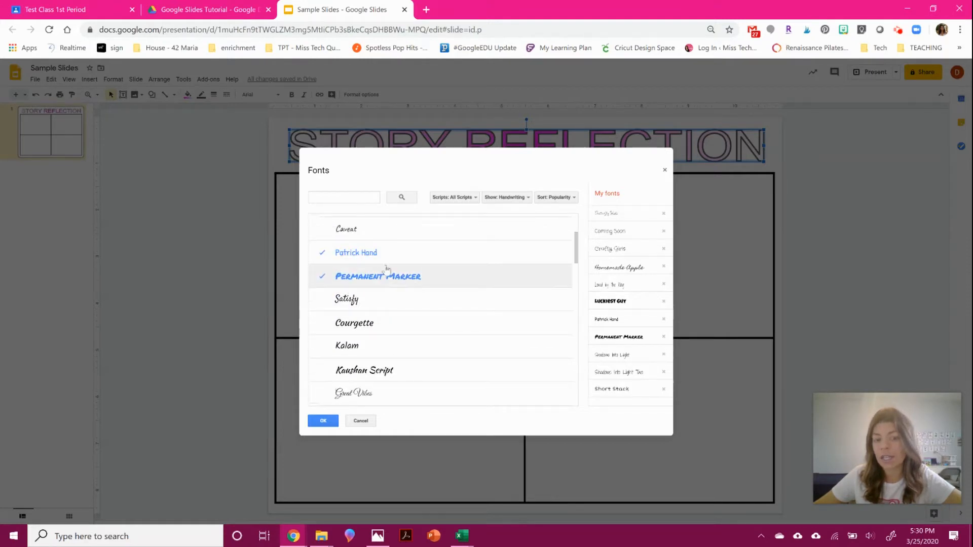
Step: Add the Display fonts Bowlby One SC and Bungee to My fonts and confirm the selection
click(507, 197)
click(509, 232)
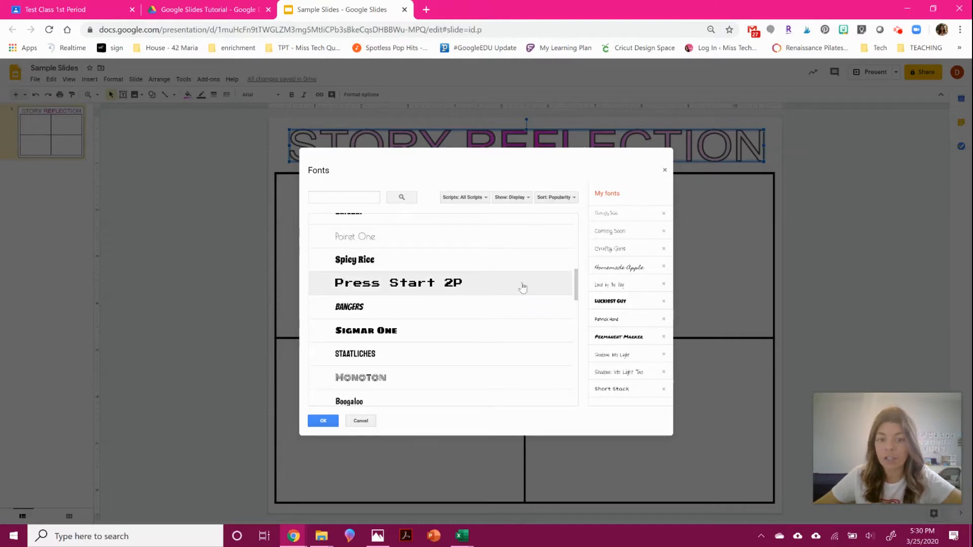
scroll(520, 284, down, 1)
scroll(478, 378, down, 10)
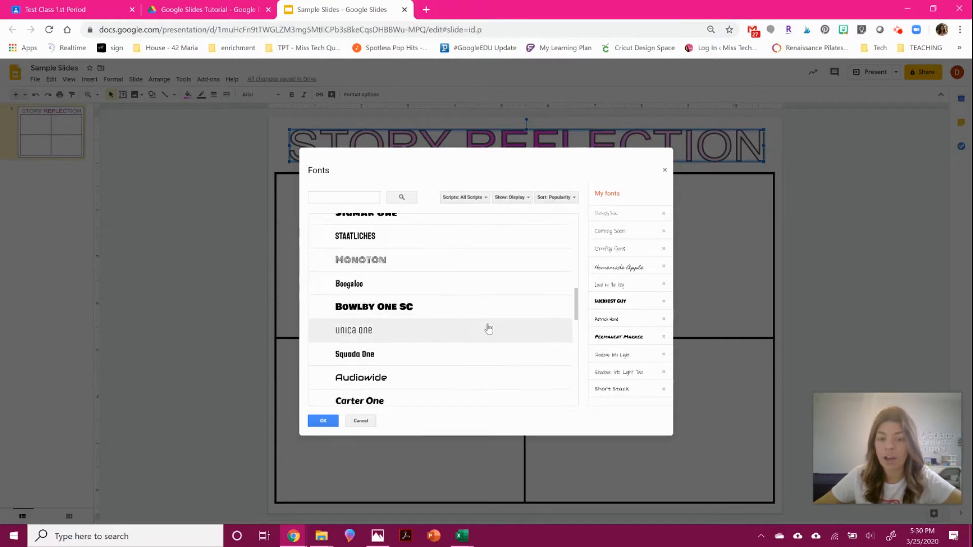
scroll(446, 279, up, 5)
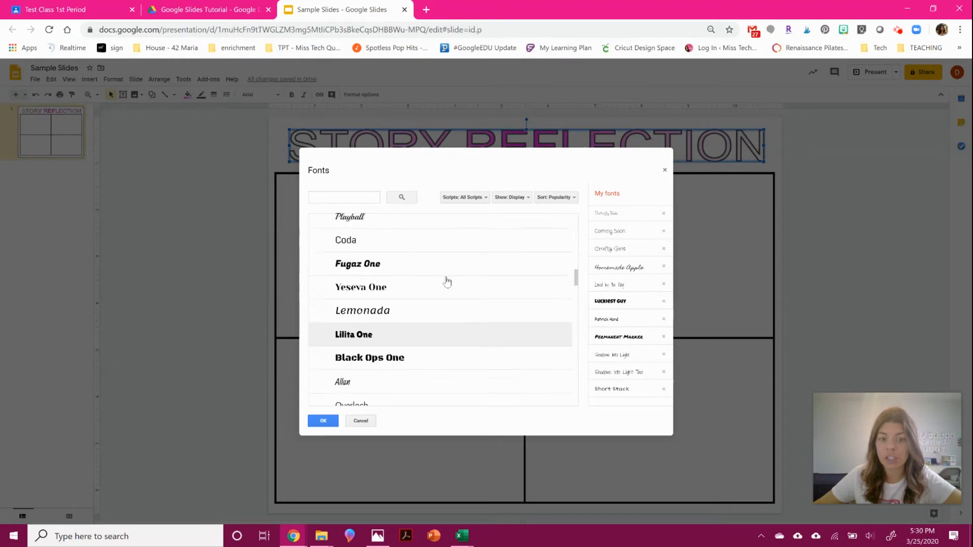
click(429, 260)
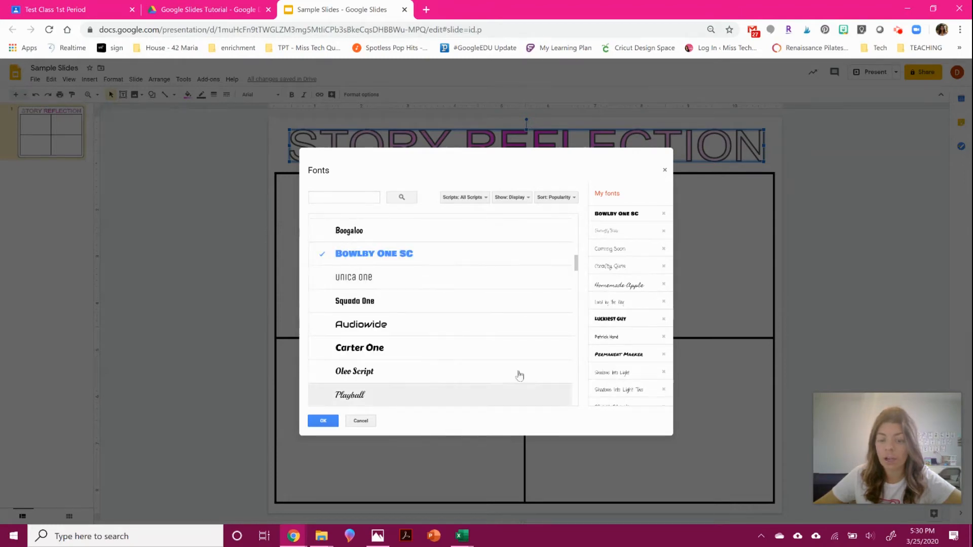
scroll(502, 349, down, 8)
scroll(476, 346, down, 6)
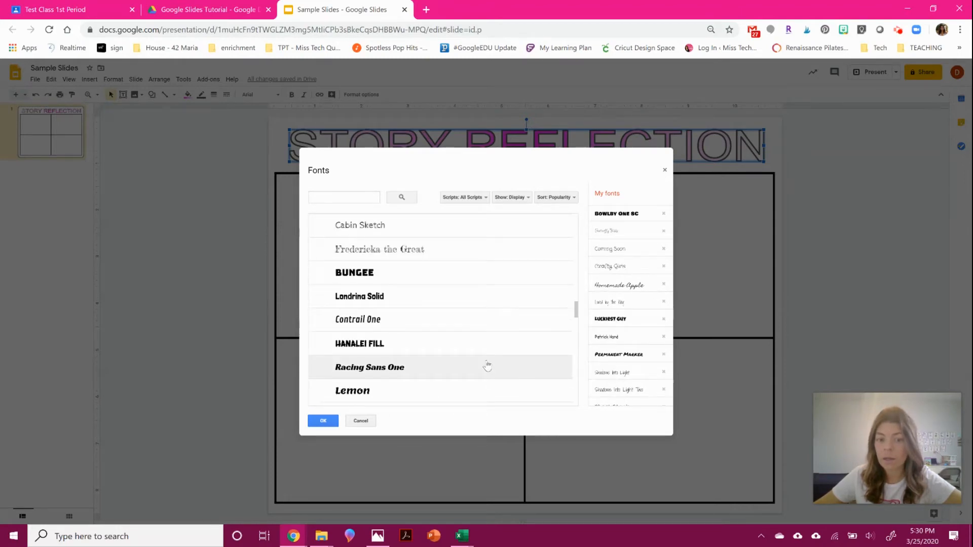
click(418, 222)
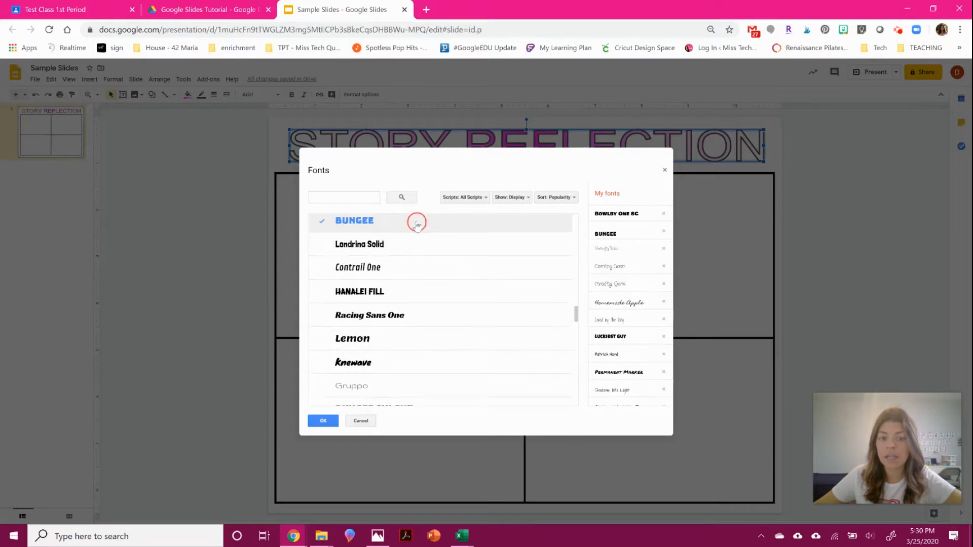
click(323, 421)
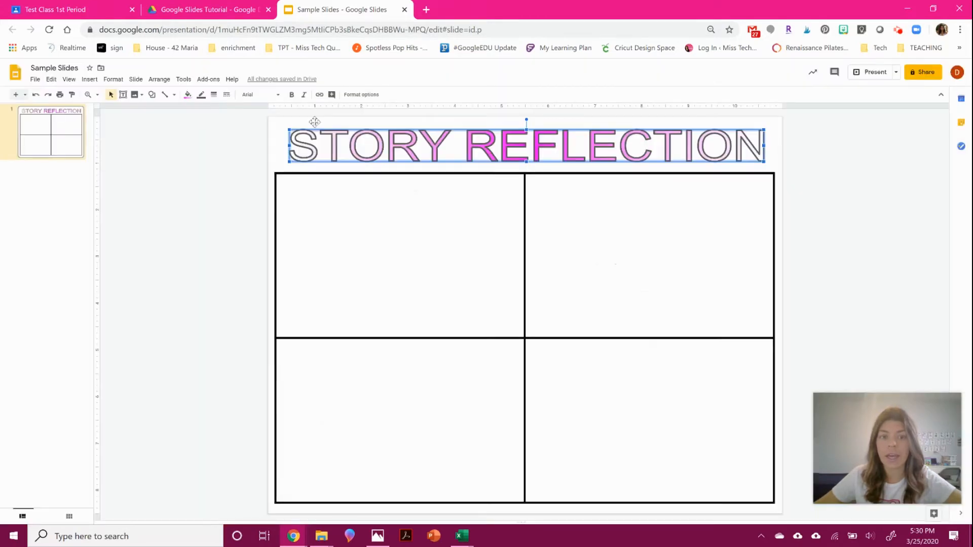
Step: Try Bungee on the title word art, switch it to Bowlby One SC and scale the title down to fit within the slide
click(259, 94)
click(283, 262)
click(259, 95)
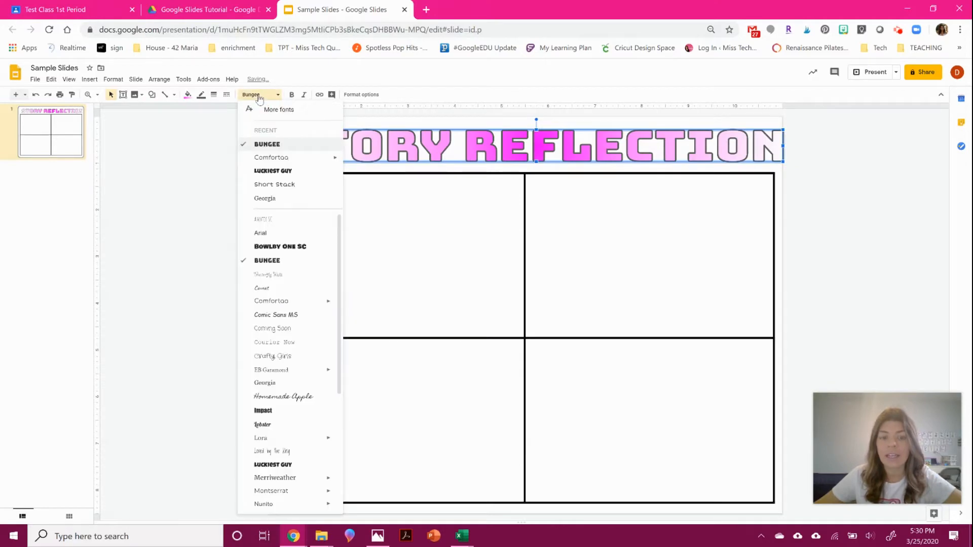
click(280, 247)
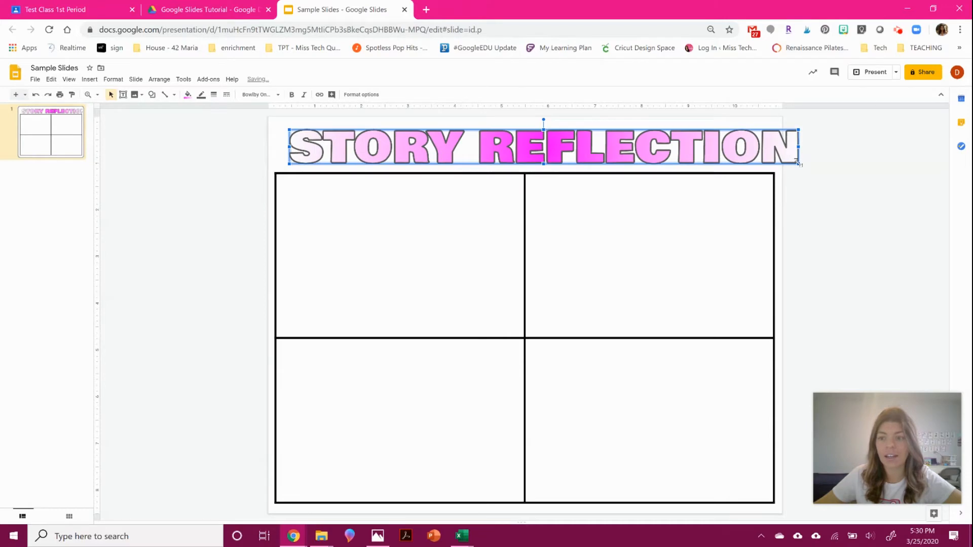
drag(797, 162, 759, 159)
click(831, 154)
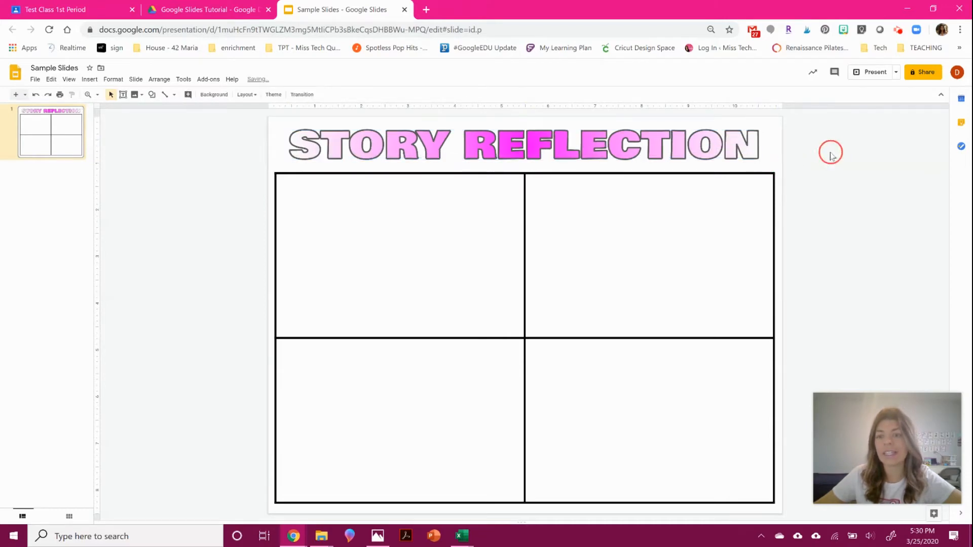
Step: Set the title word art's outline color to black and deselect it
click(373, 149)
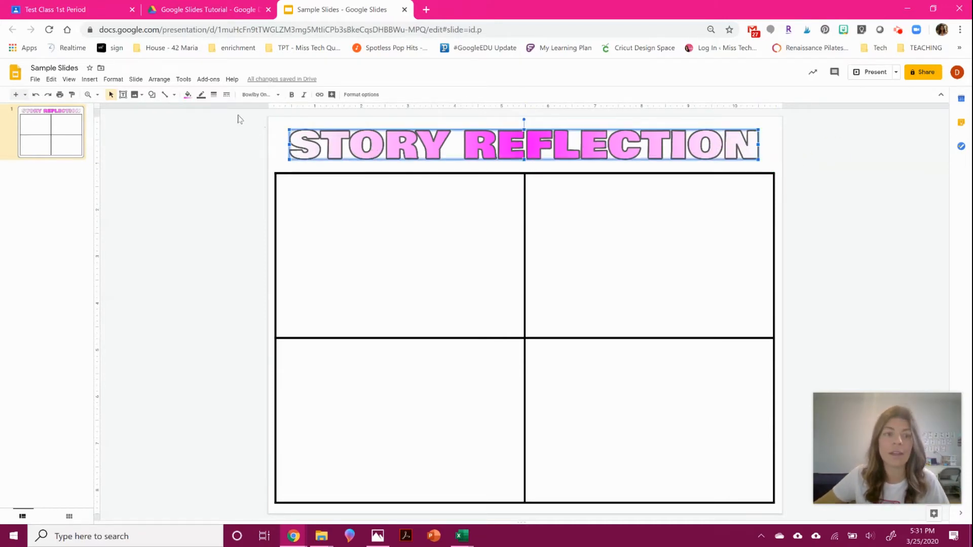
click(206, 98)
click(205, 122)
click(200, 135)
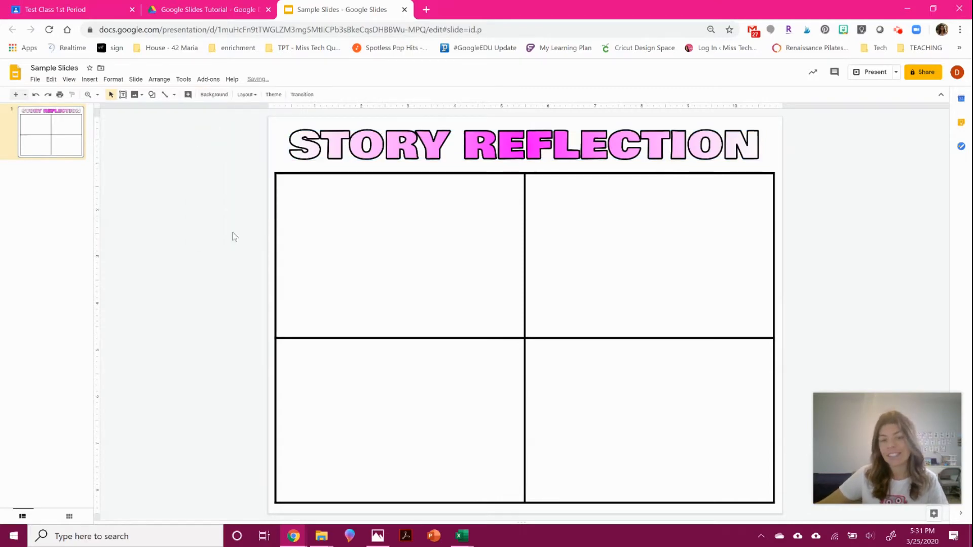
Step: Insert a text box spanning the full width along the upper edge of the table's top-left cell
click(90, 80)
click(106, 108)
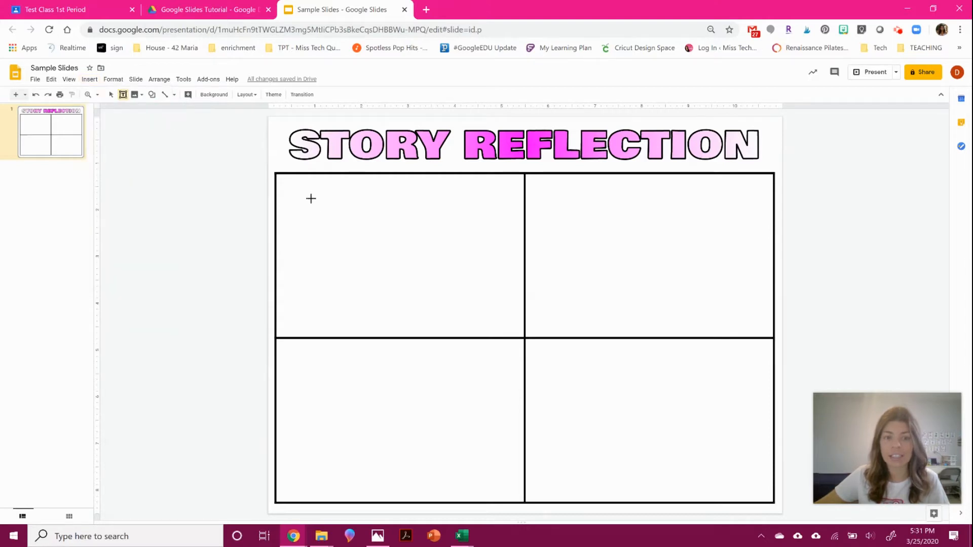
drag(276, 174, 525, 201)
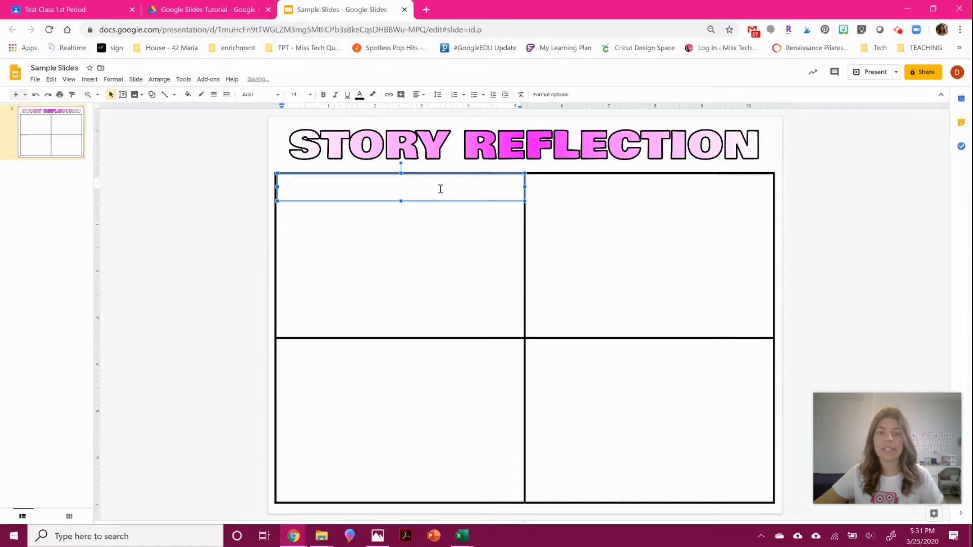
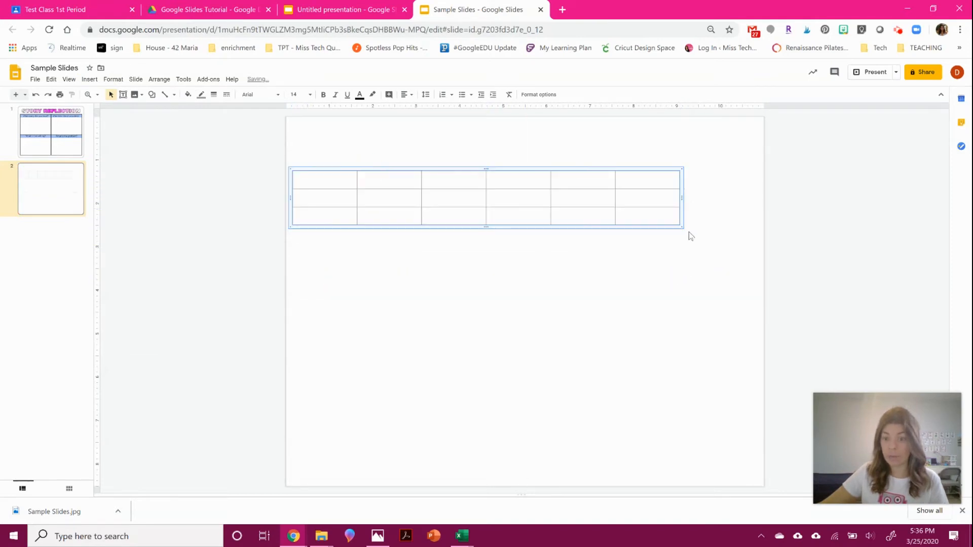
Step: Enlarge the six-column, three-row table on slide 2 to nearly fill the slide and shorten its first row to a narrow header
drag(682, 229, 757, 467)
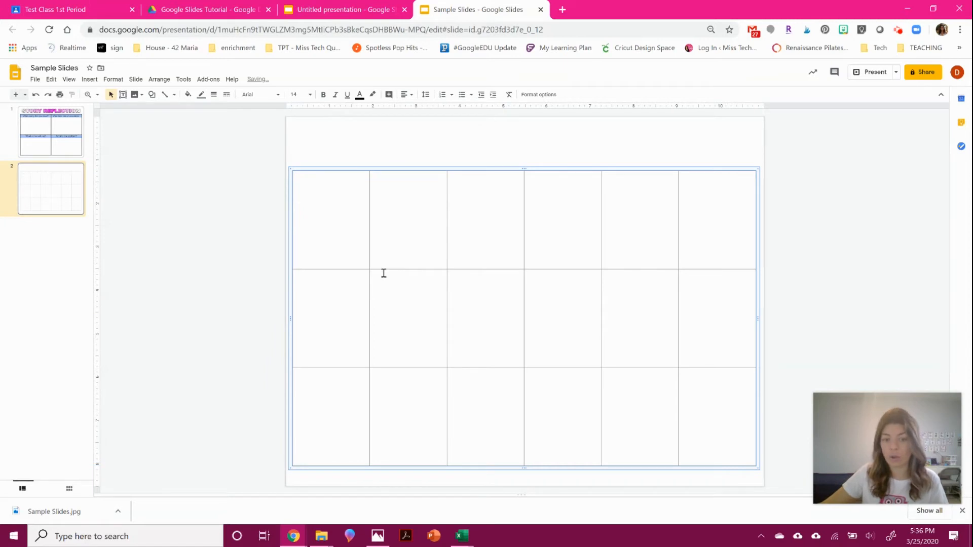
click(208, 257)
click(422, 269)
click(254, 275)
click(380, 210)
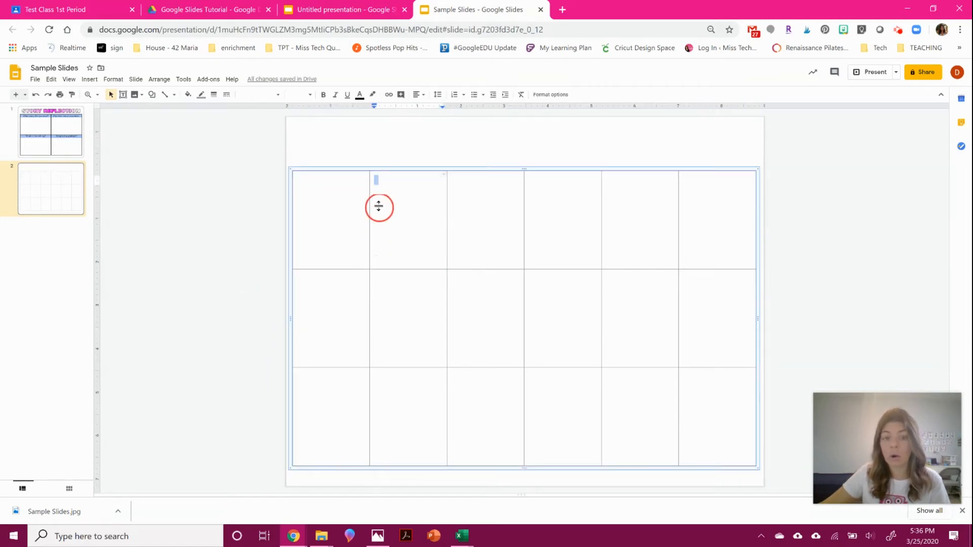
key(Escape)
key(Escape)
drag(416, 269, 424, 194)
Step: Fill the header row with Monday, Tuesday, Wednesday, Thursday and Friday, leaving the first cell empty
click(341, 188)
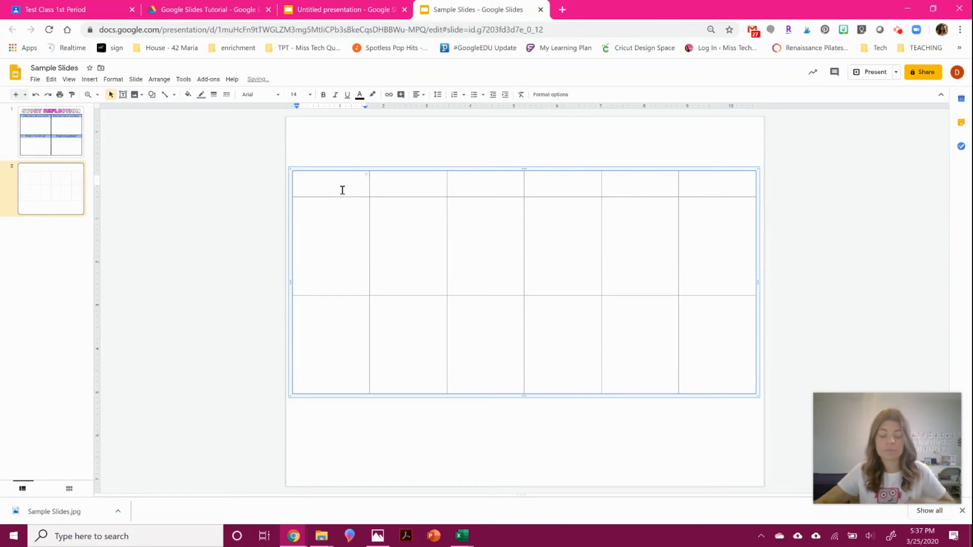
key(Tab)
text(Monday)
key(Tab)
key(Tab)
text(W)
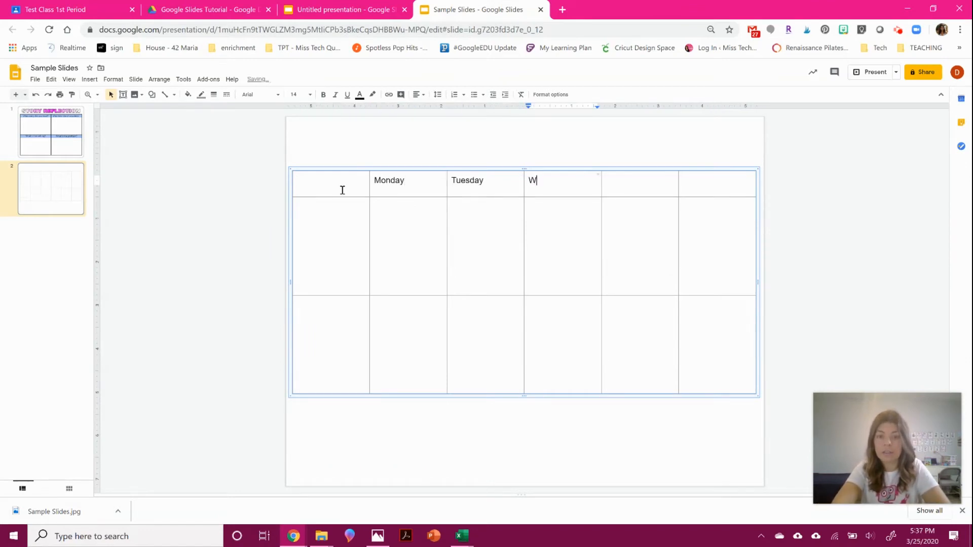
key(Tab)
text(T)
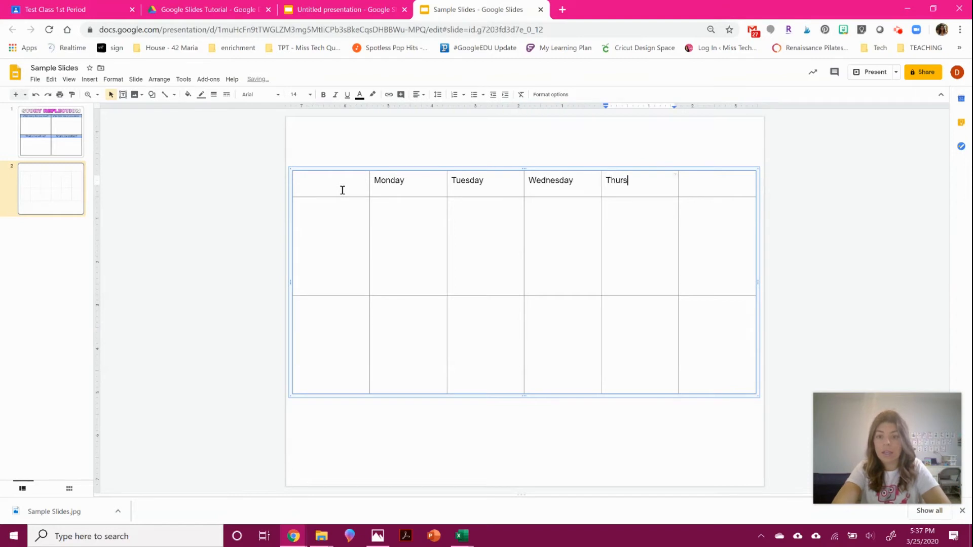
key(Tab)
text(F)
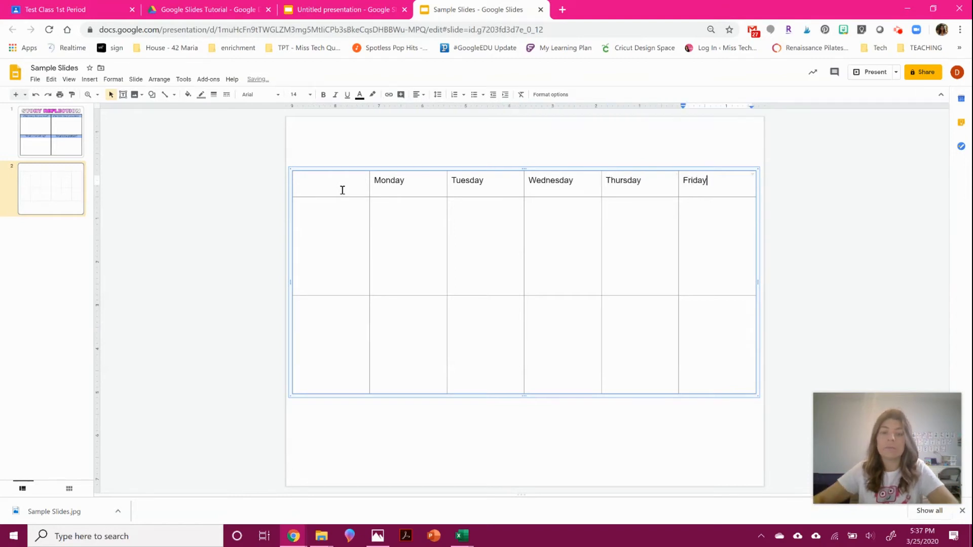
Step: Label the first column's two lower cells "What did you work on?" and "What is question for the day?", each starting one line down
click(342, 190)
click(331, 217)
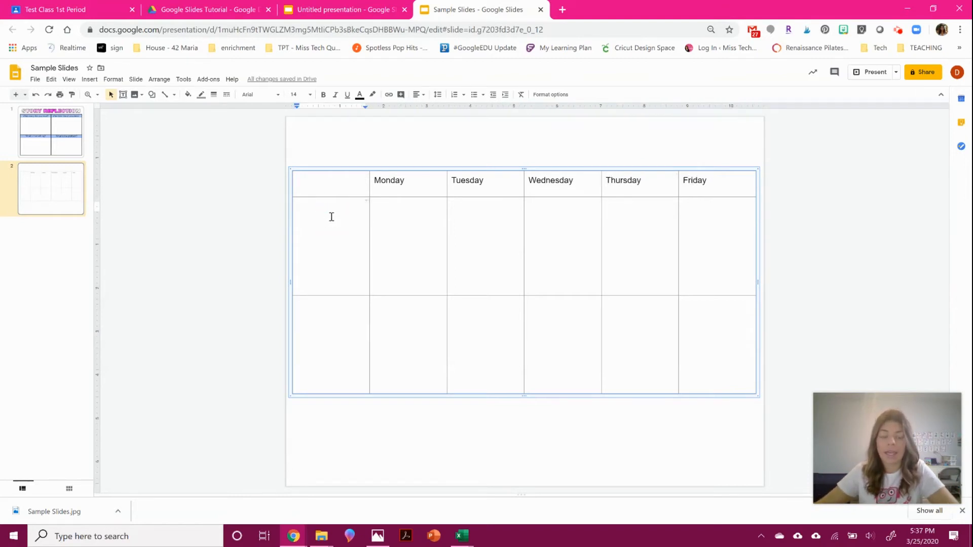
key(Return)
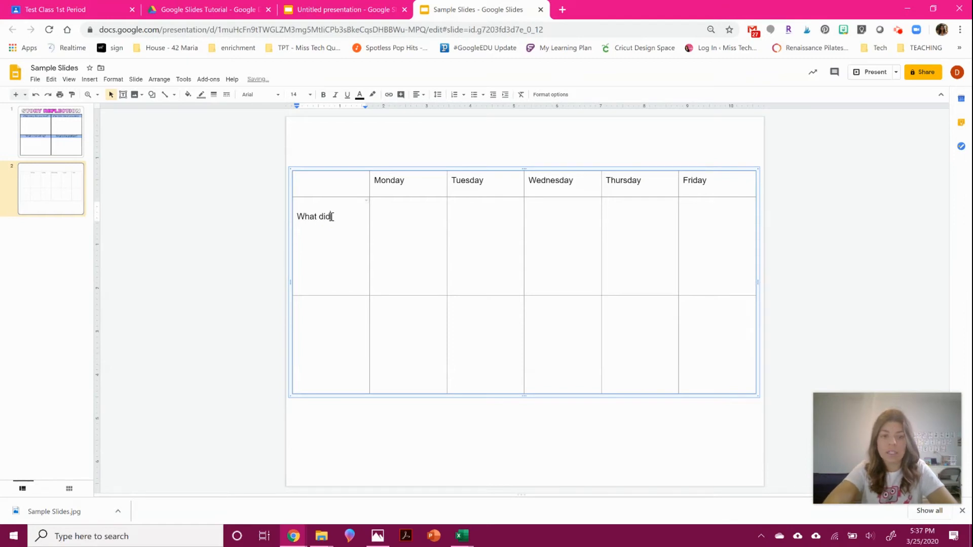
text(What did you work on?)
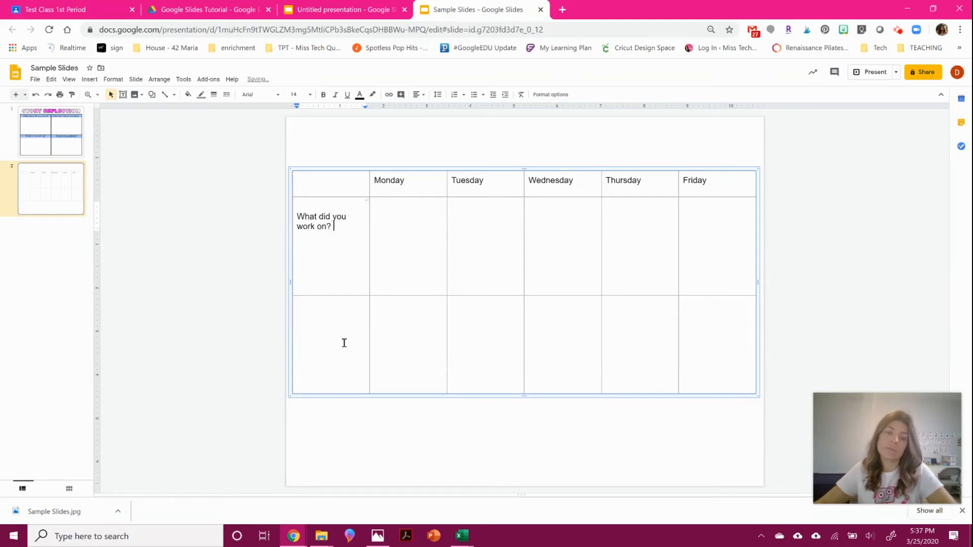
click(314, 327)
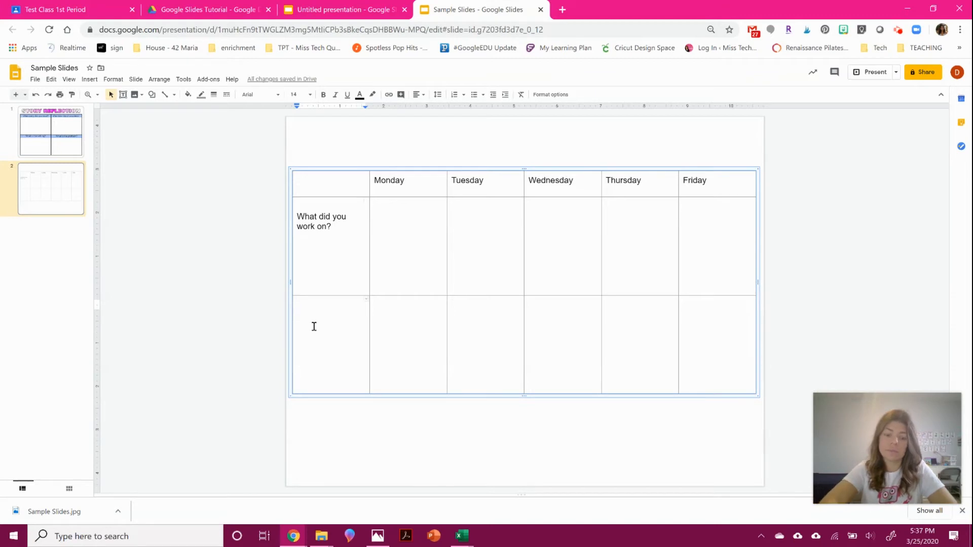
text(What is your)
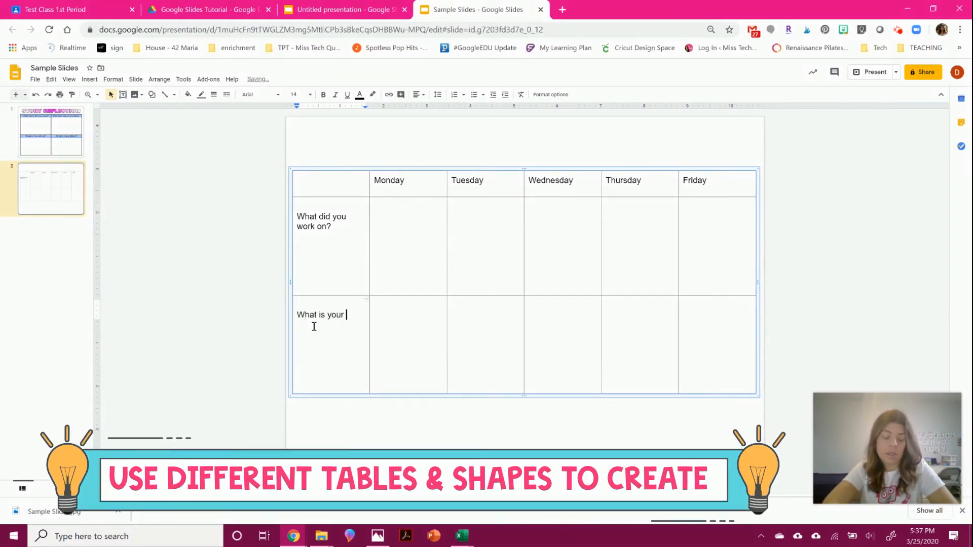
text(e day?)
click(213, 293)
click(328, 175)
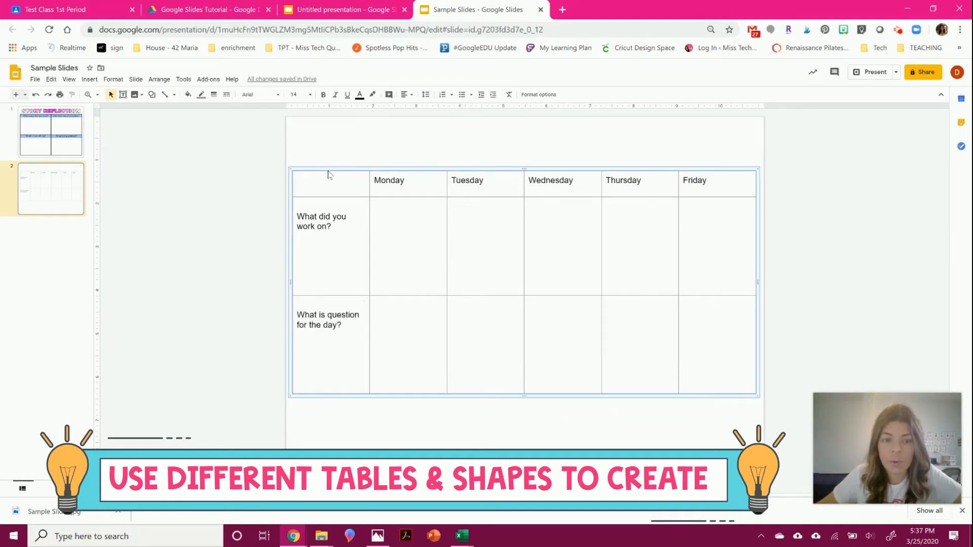
Step: Give all borders of the weekday table a purple colour and a 4px line weight
click(201, 95)
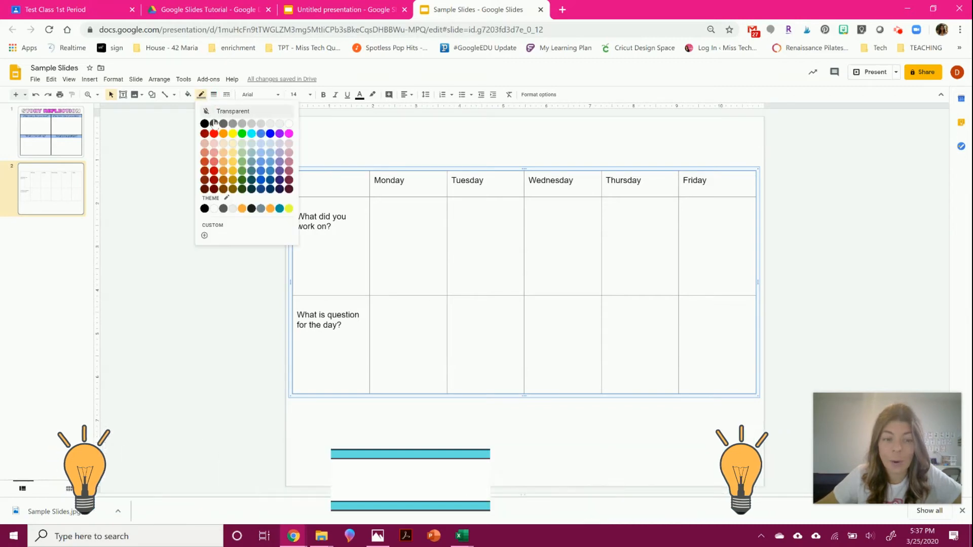
click(280, 134)
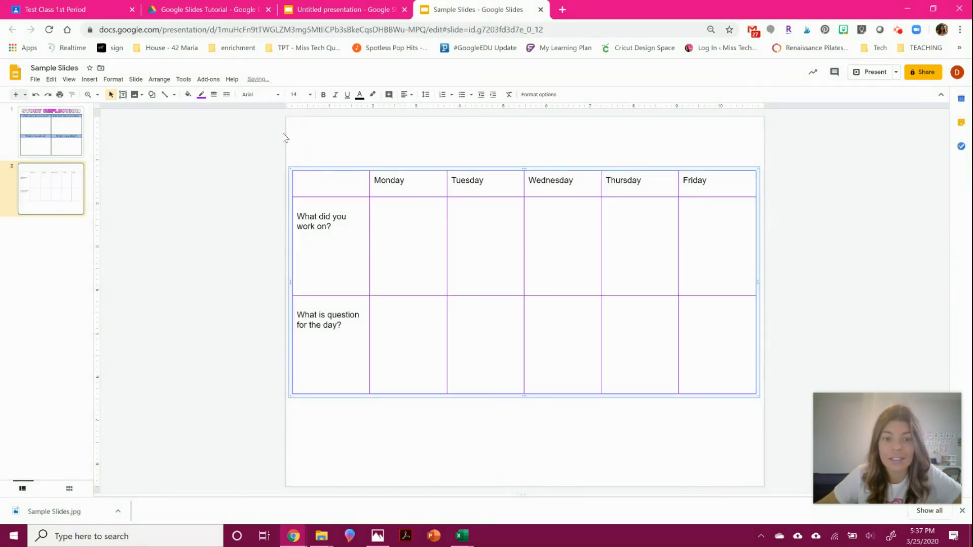
click(215, 95)
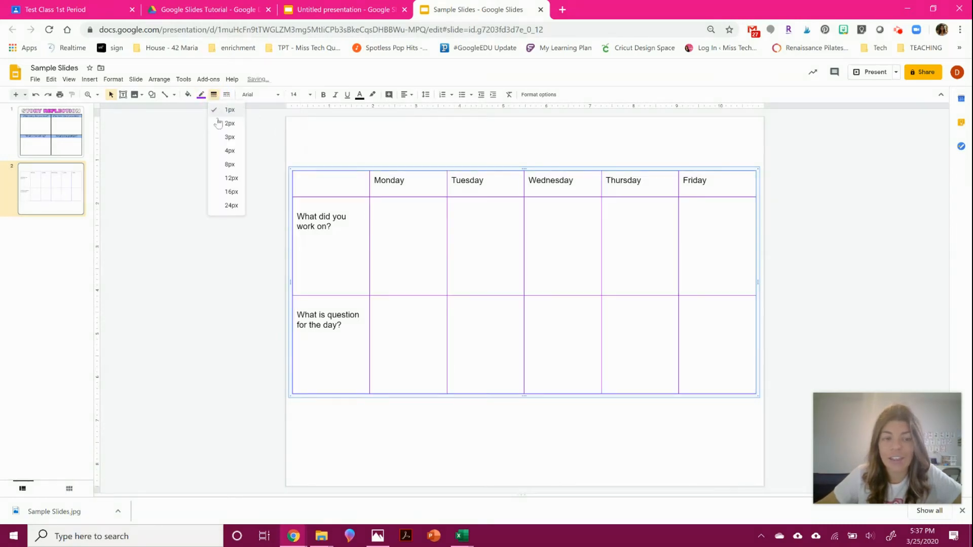
click(225, 154)
click(210, 184)
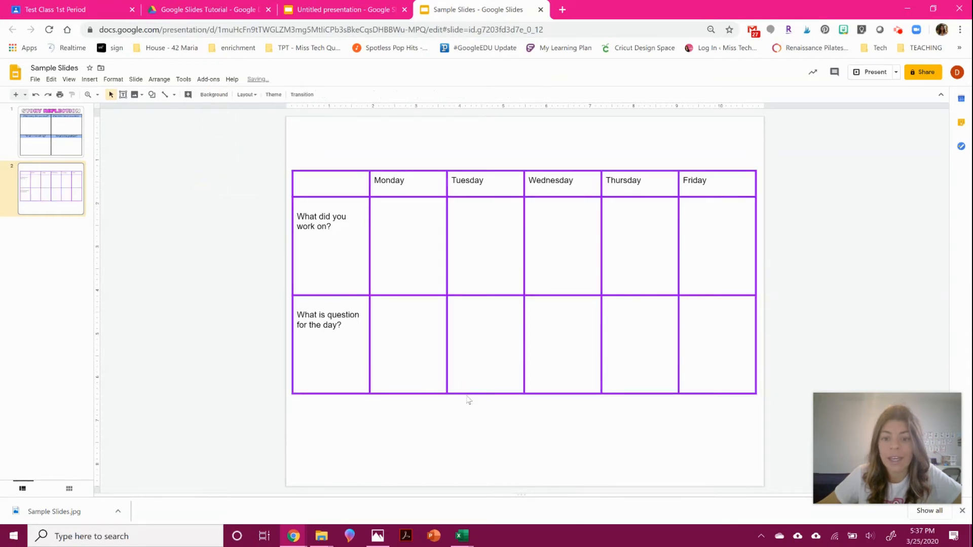
Step: Make the table's two lower rows taller so they reach nearly to the slide's lower edge, and narrow the first column
drag(466, 394, 458, 467)
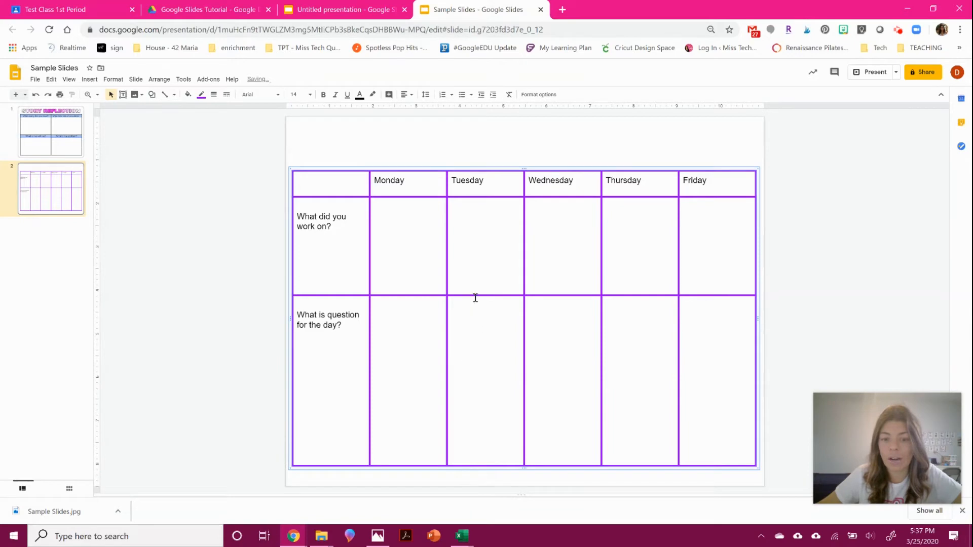
drag(474, 295, 473, 325)
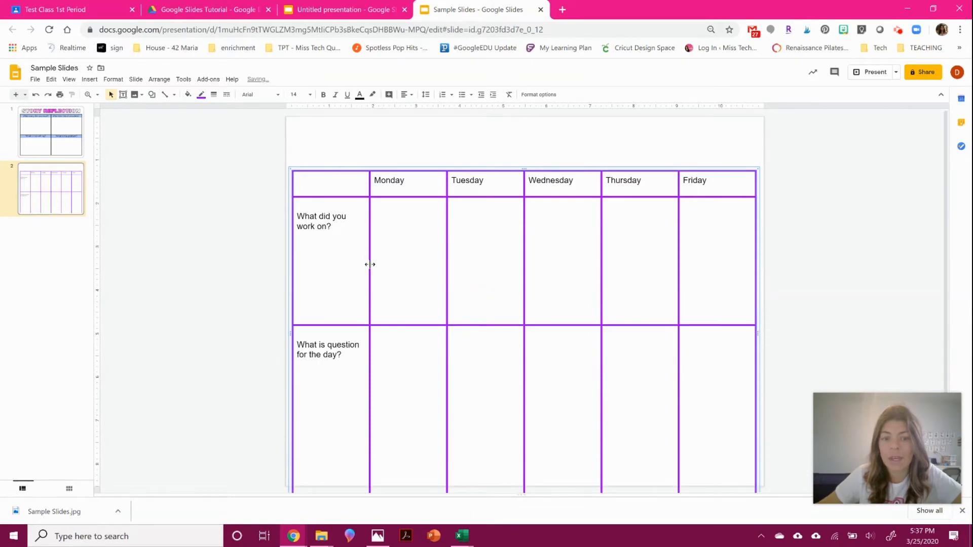
drag(370, 257, 350, 258)
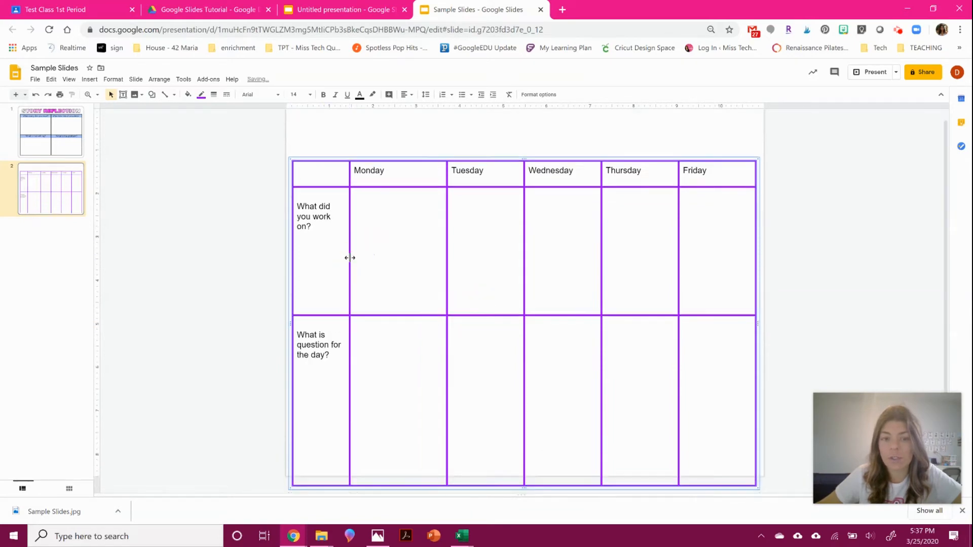
drag(490, 482, 493, 464)
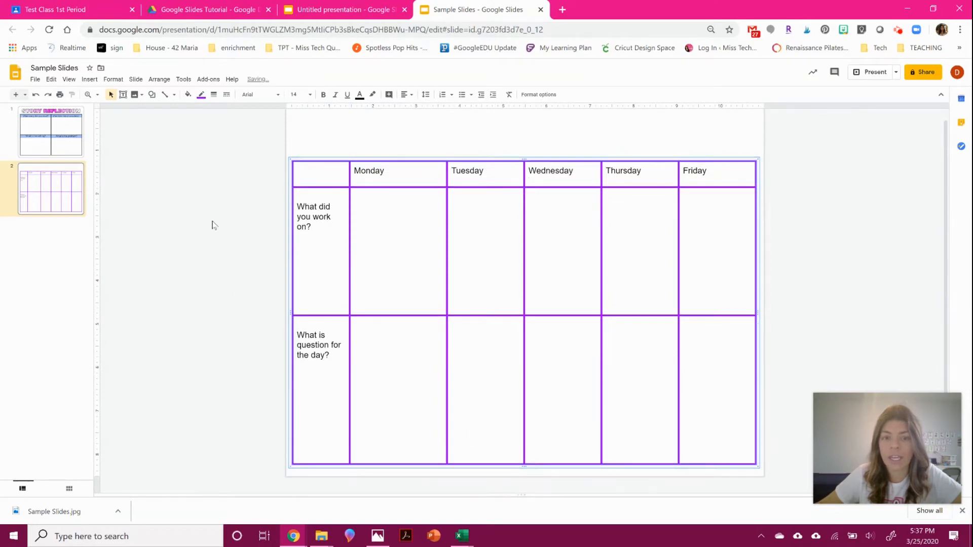
Step: Set the text of the weekday header row to 18 pt bold
click(304, 170)
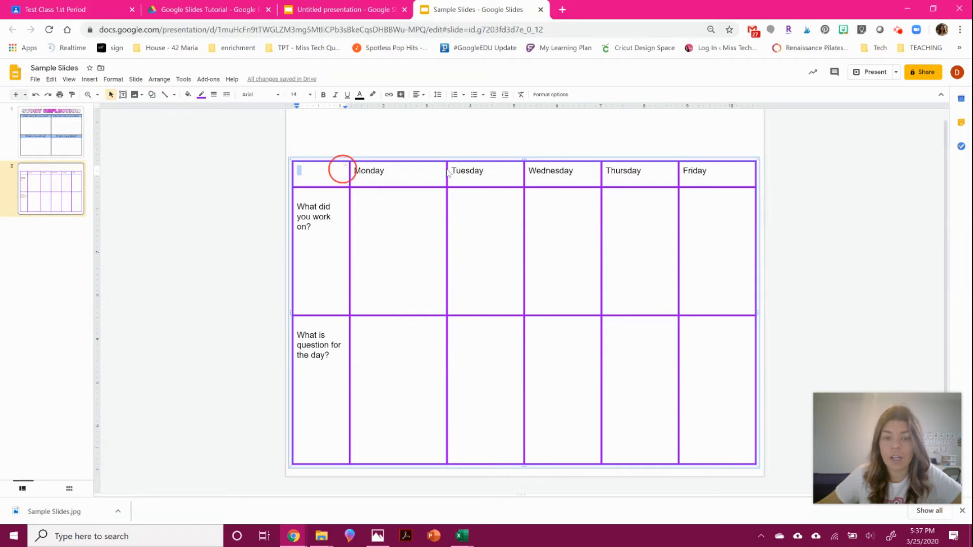
drag(448, 173, 693, 169)
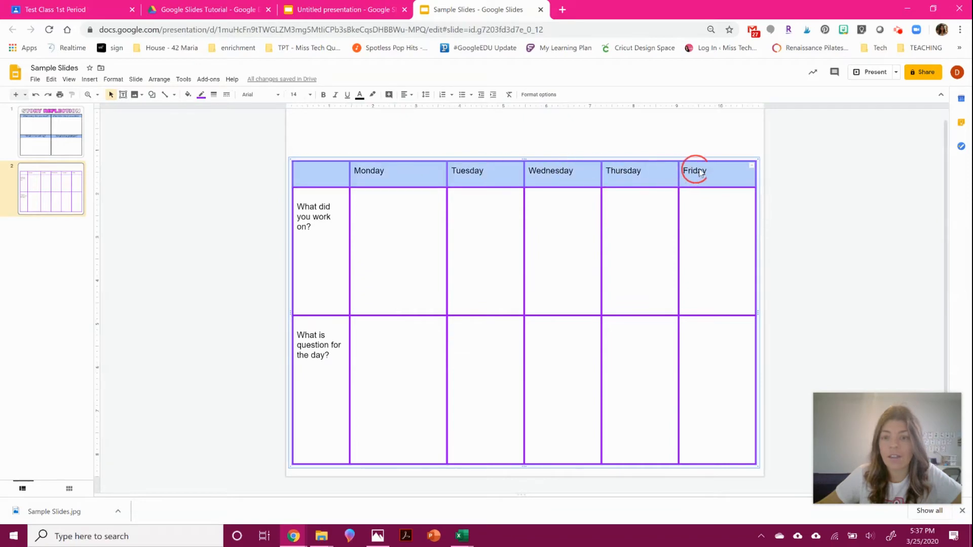
click(308, 95)
click(296, 239)
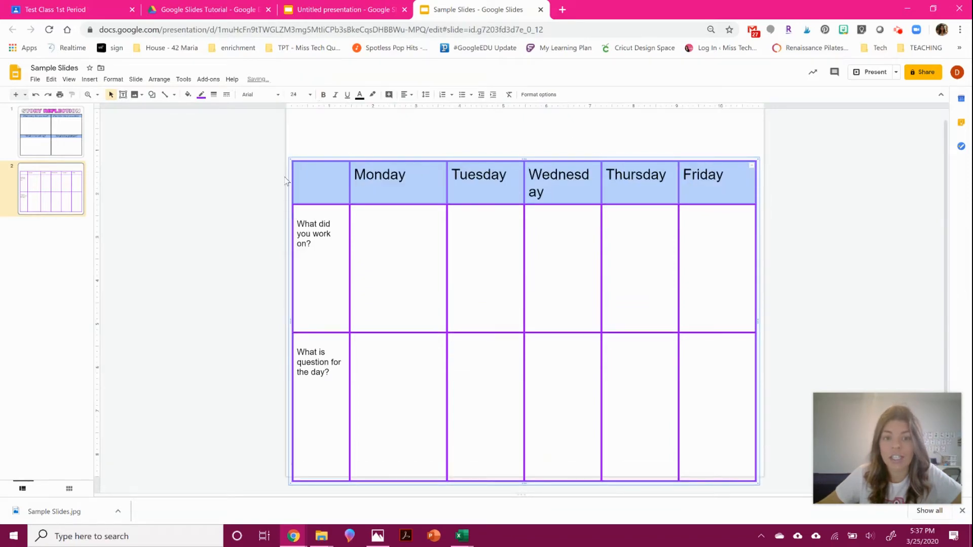
click(307, 96)
click(298, 220)
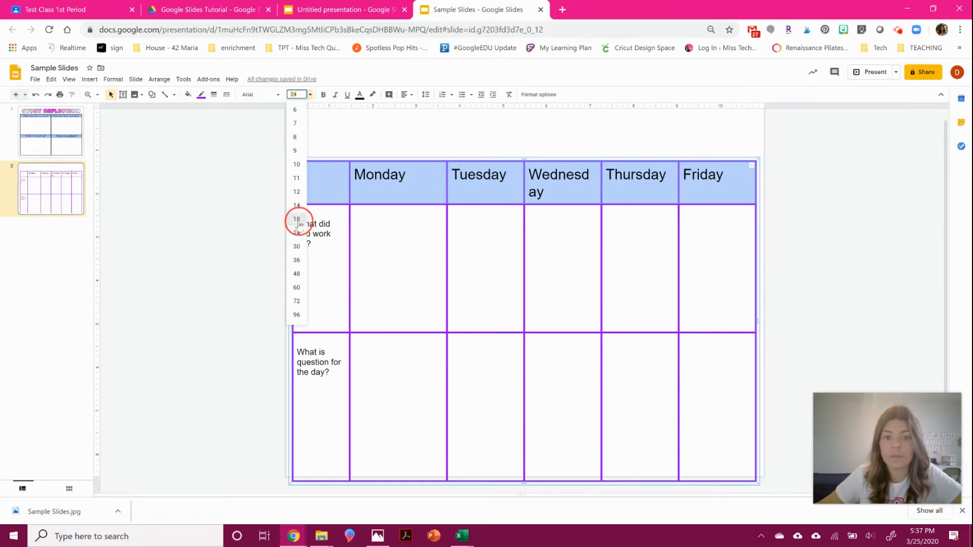
click(323, 95)
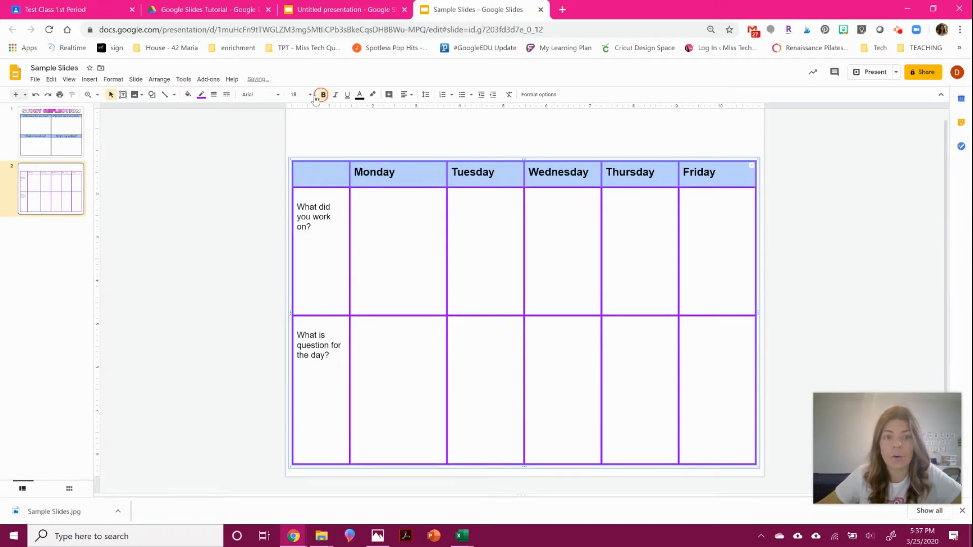
Step: Change the weekday header row's font to Bungee at size 14
click(259, 96)
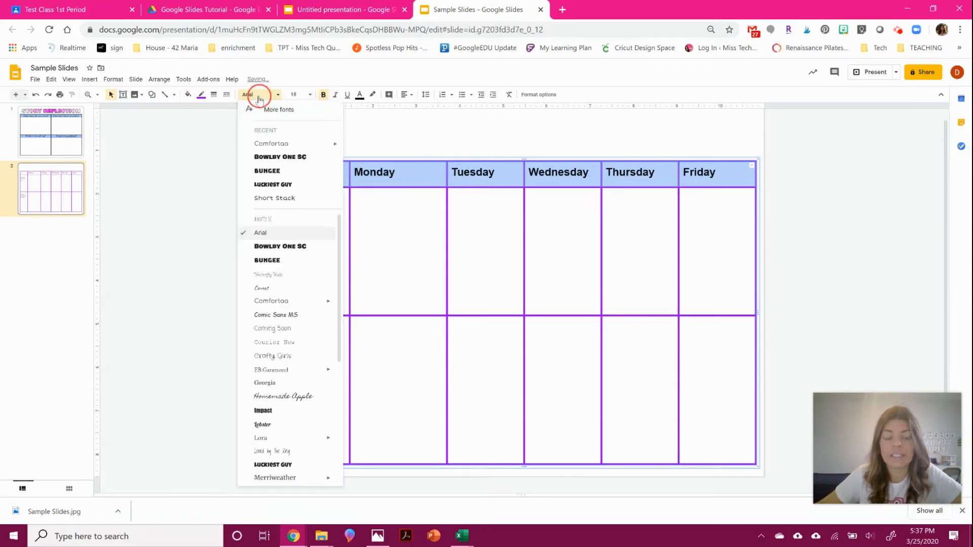
click(267, 171)
click(300, 95)
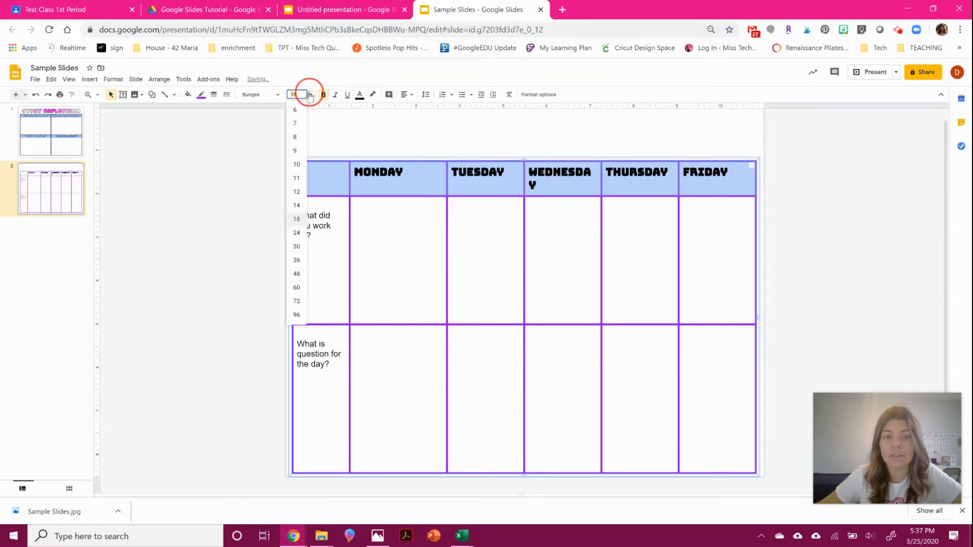
click(301, 204)
click(209, 210)
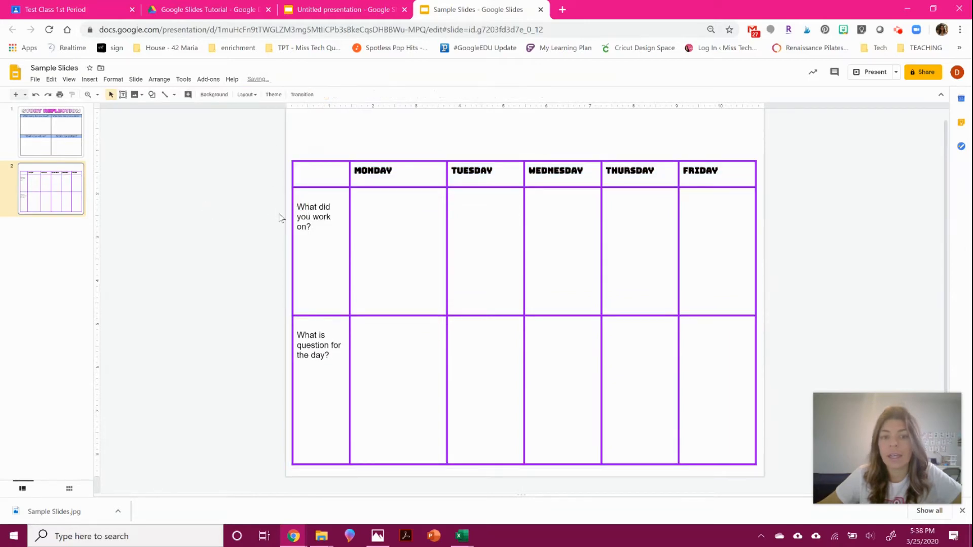
Step: Format the two question labels in the first column as bold Comfortaa at size 24
drag(302, 198, 332, 316)
drag(328, 368, 327, 375)
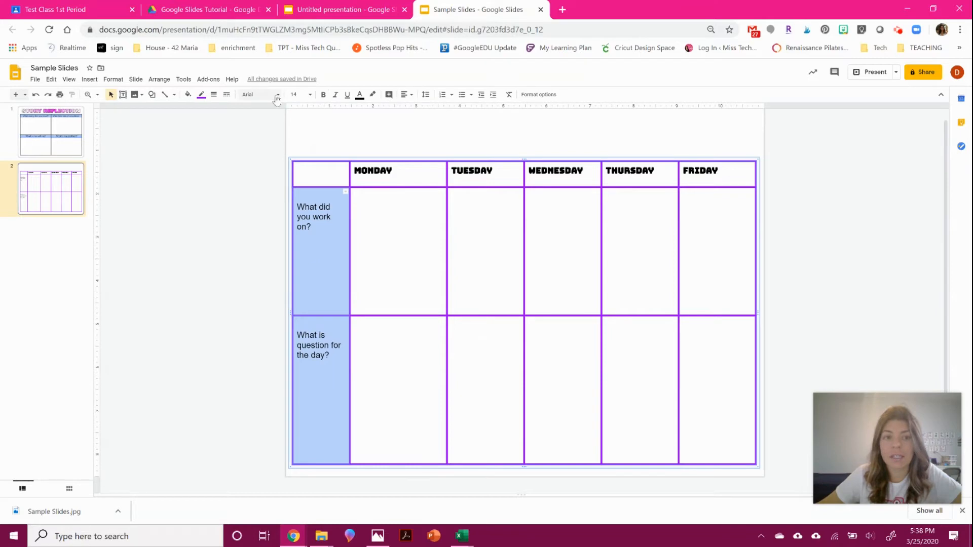
click(307, 94)
click(297, 233)
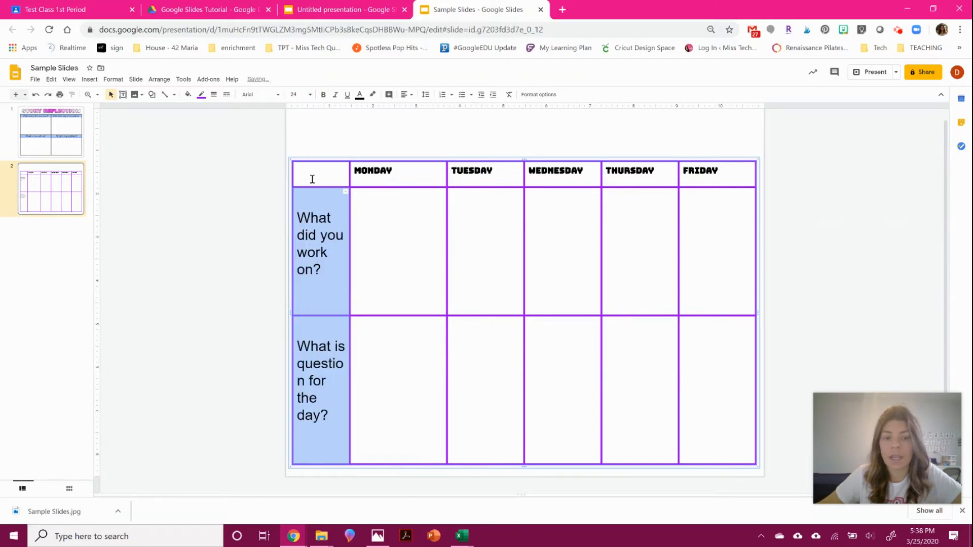
click(277, 95)
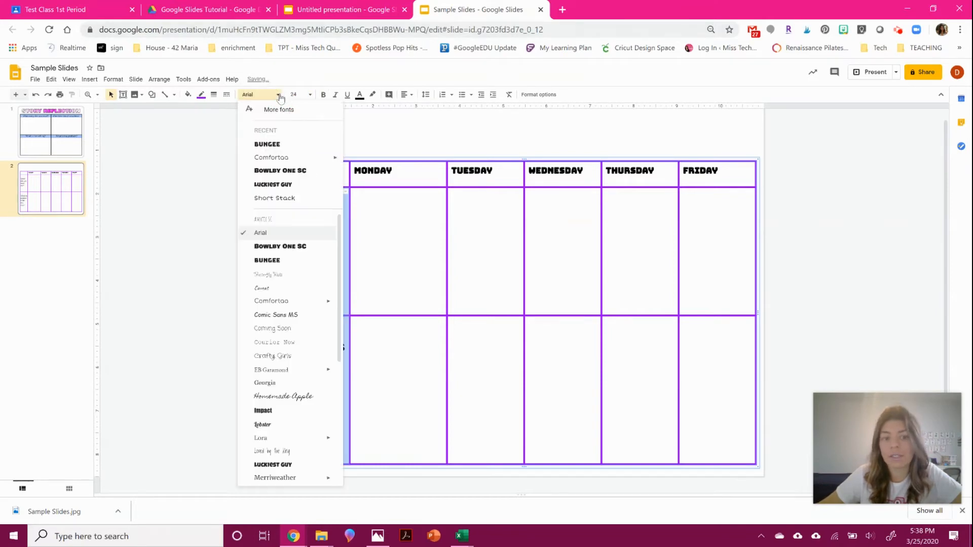
click(272, 158)
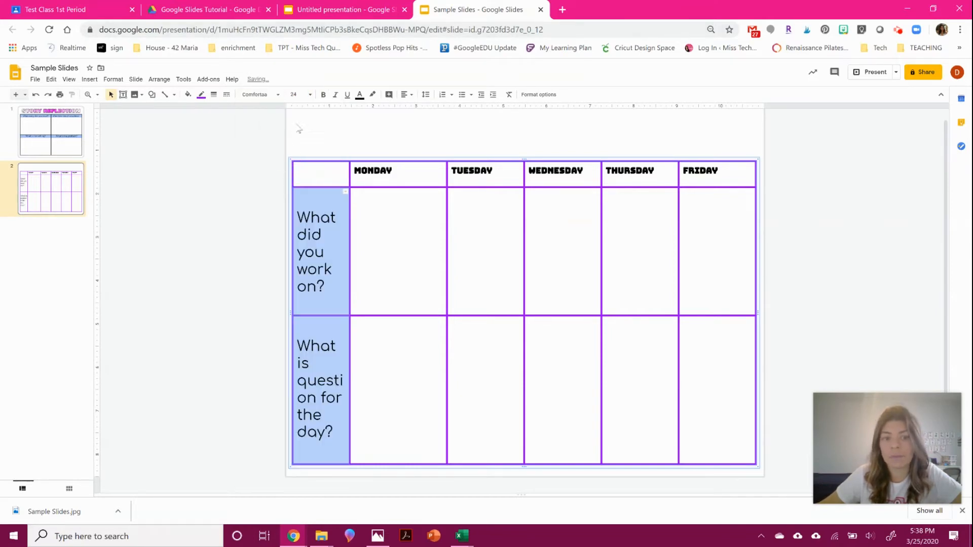
Step: Reduce the two question labels to size 18 and widen the first column slightly so the word "question" fits on one line
click(309, 95)
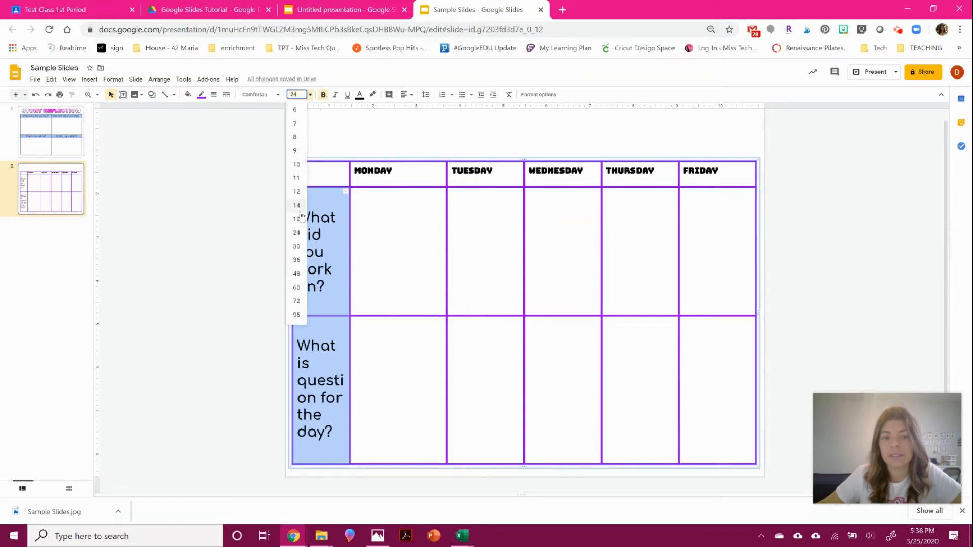
click(303, 217)
click(309, 94)
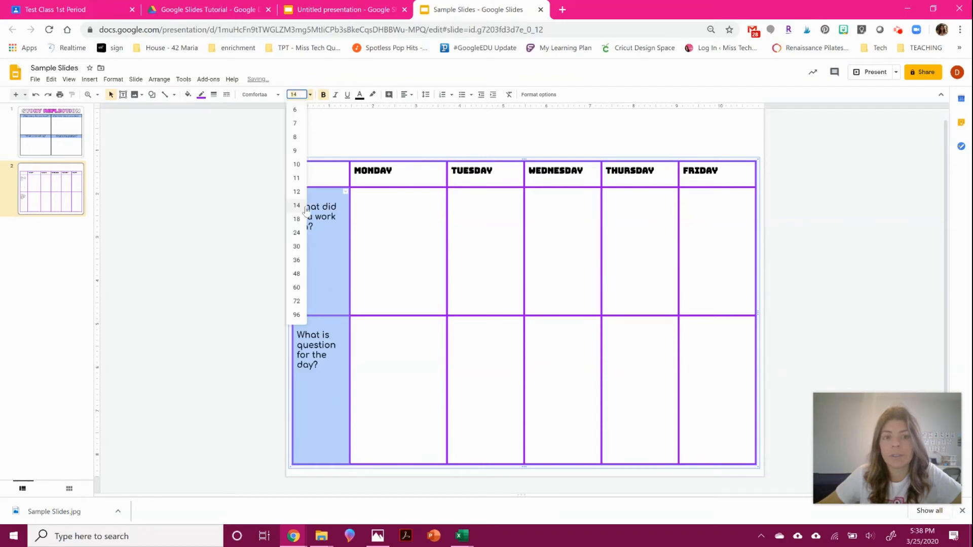
click(303, 226)
click(233, 210)
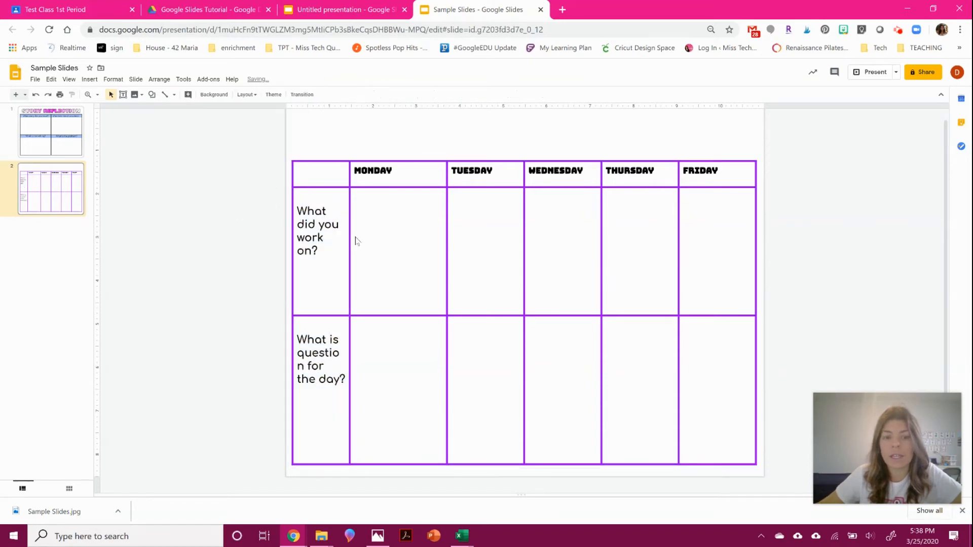
drag(349, 291, 356, 289)
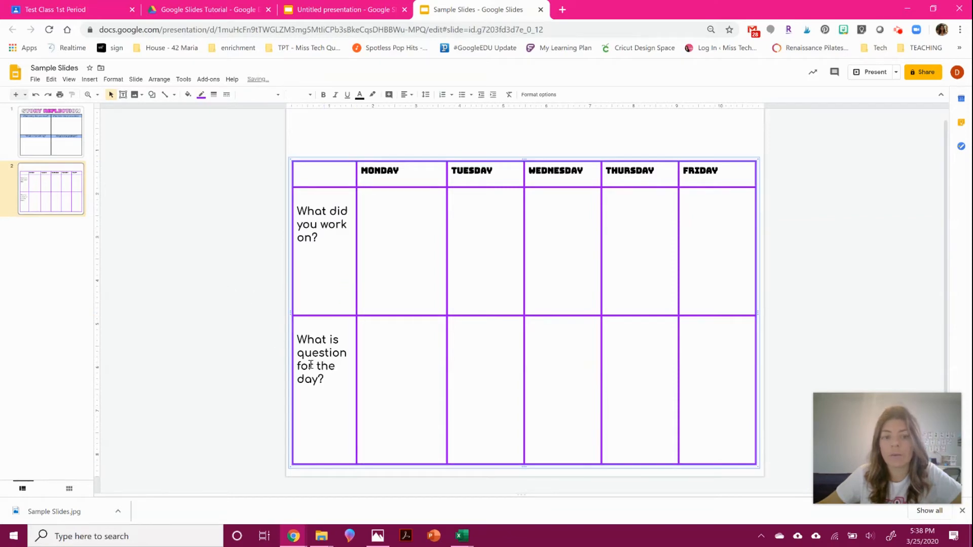
Step: Center the two question labels horizontally and vertically within their cells
drag(335, 382, 309, 205)
click(405, 94)
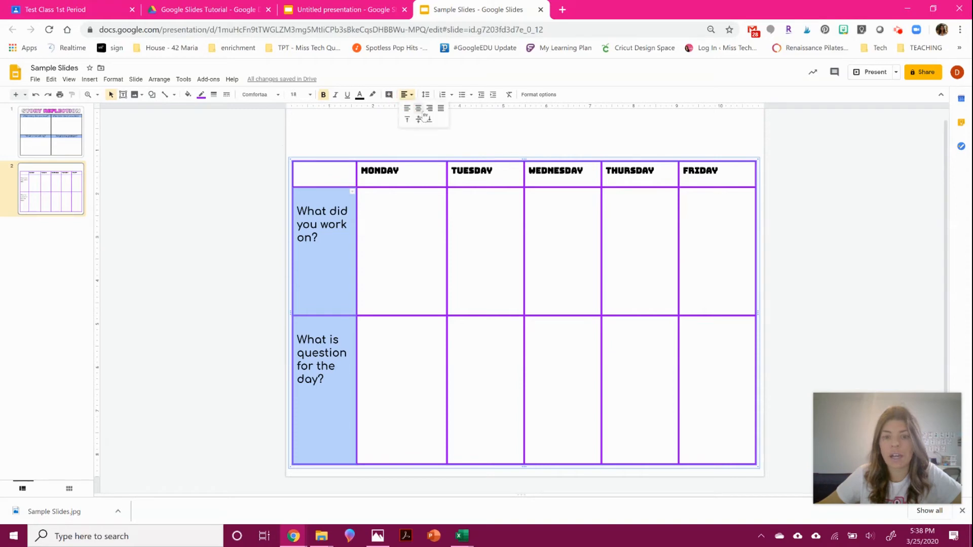
click(418, 108)
click(408, 95)
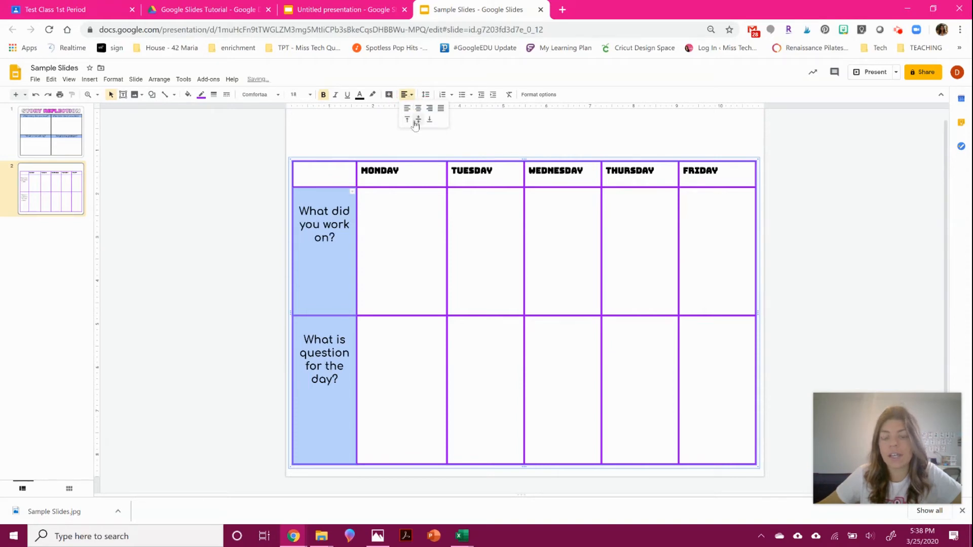
click(417, 121)
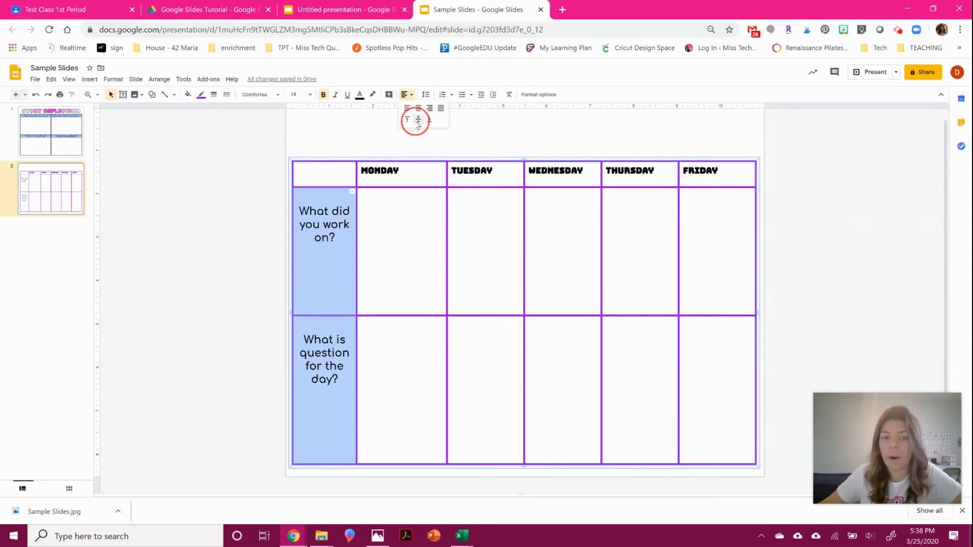
click(175, 227)
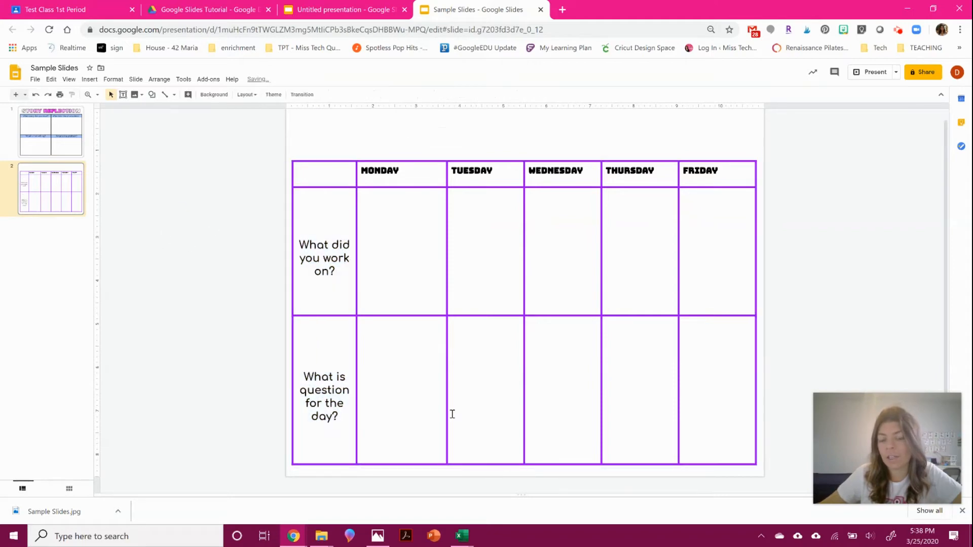
Step: Center the Monday to Friday headings horizontally and vertically in their header cells
drag(366, 172, 715, 172)
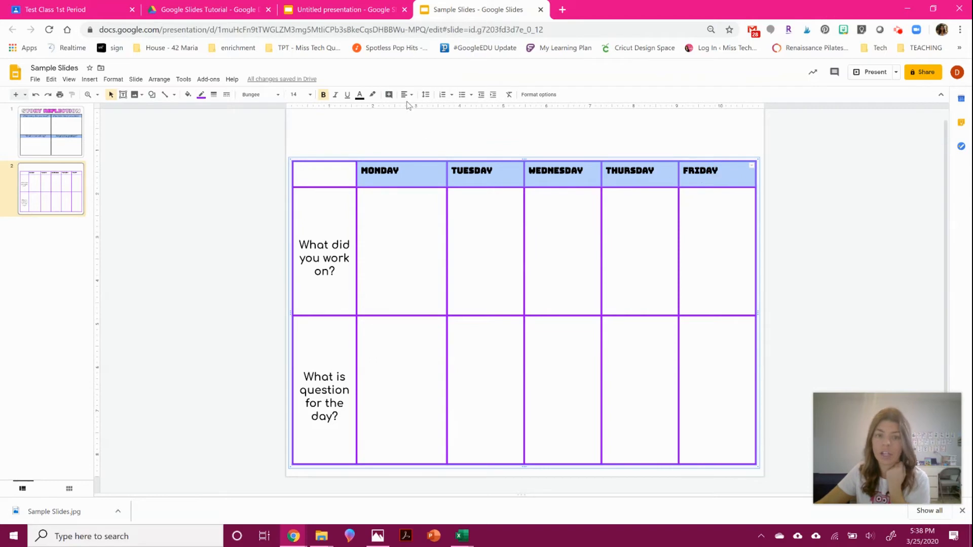
click(425, 95)
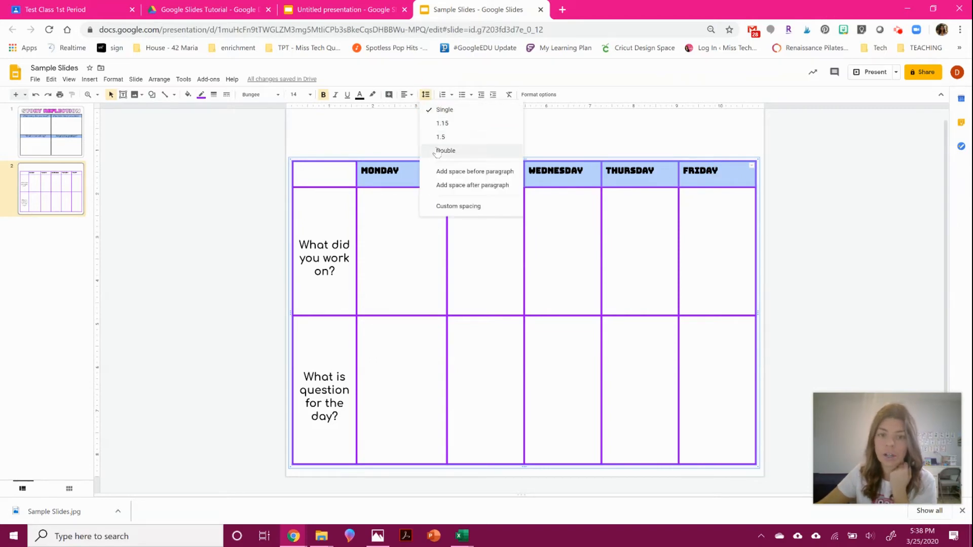
click(403, 95)
click(421, 121)
click(426, 96)
click(404, 95)
click(421, 108)
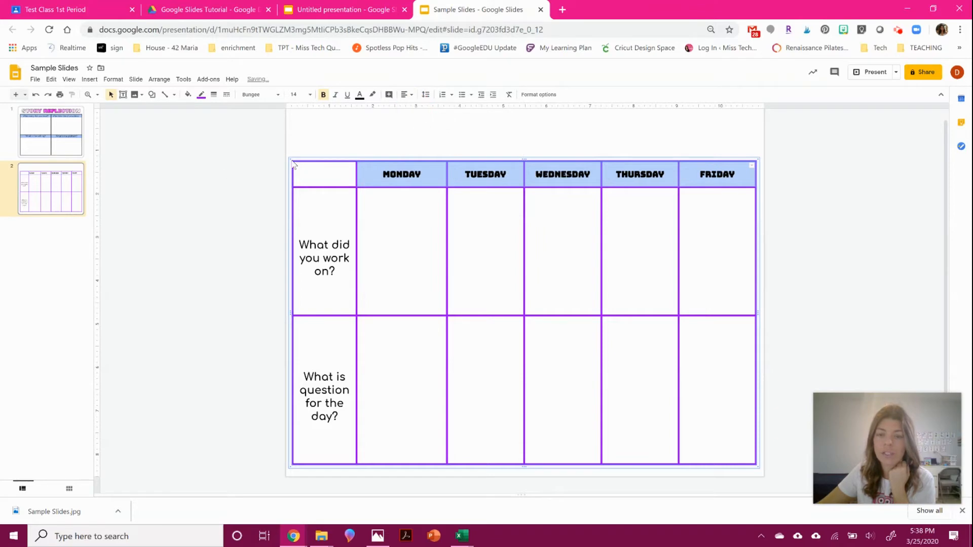
click(221, 174)
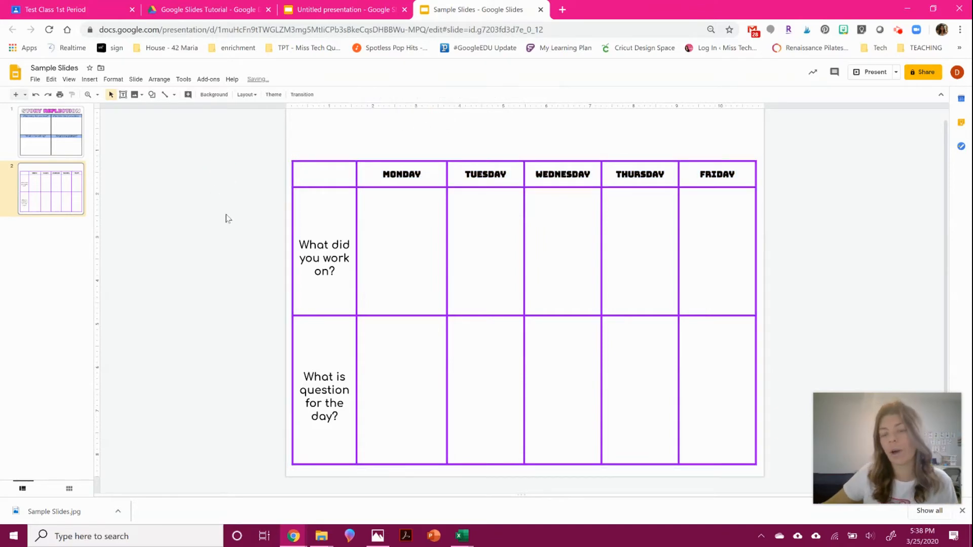
Step: Download the current weekday table slide as a JPEG image
click(794, 235)
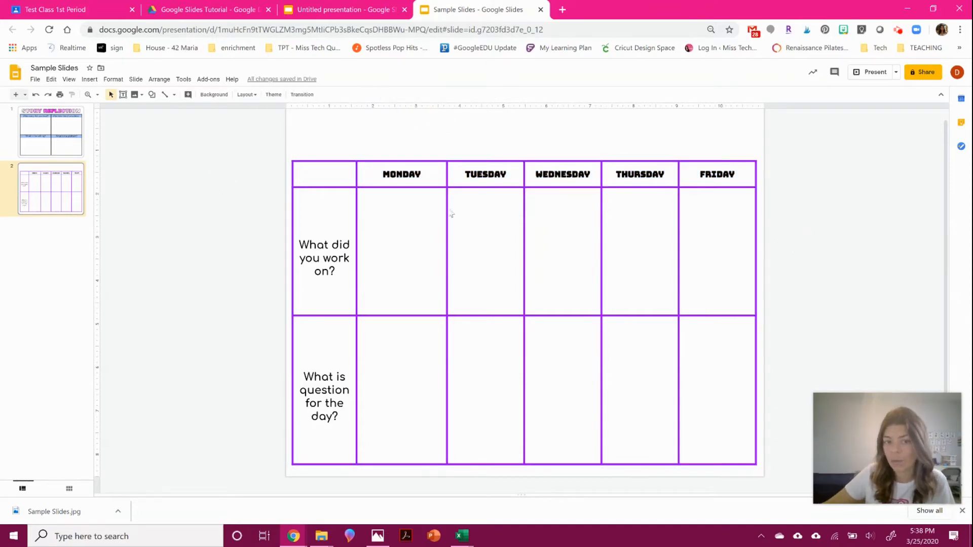
click(35, 79)
mouse_move(89, 181)
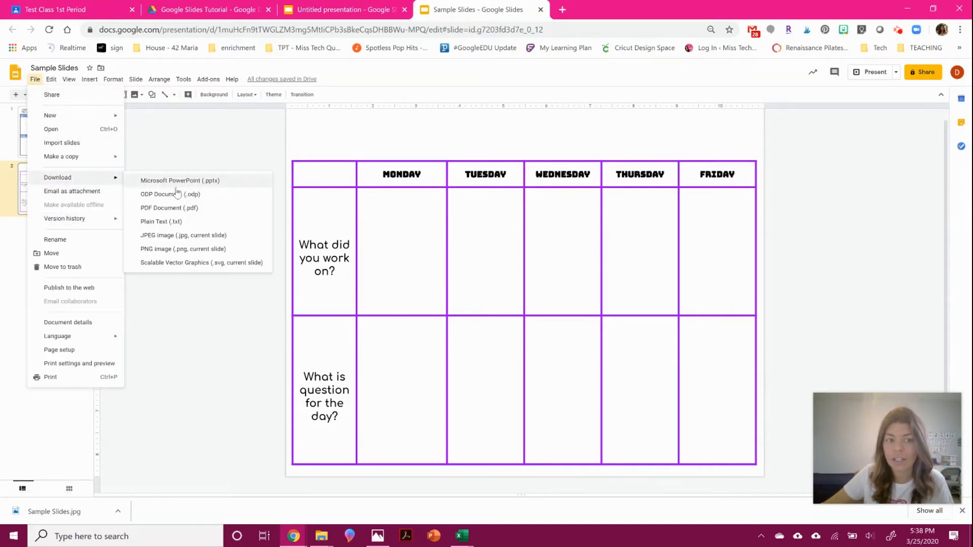
click(177, 235)
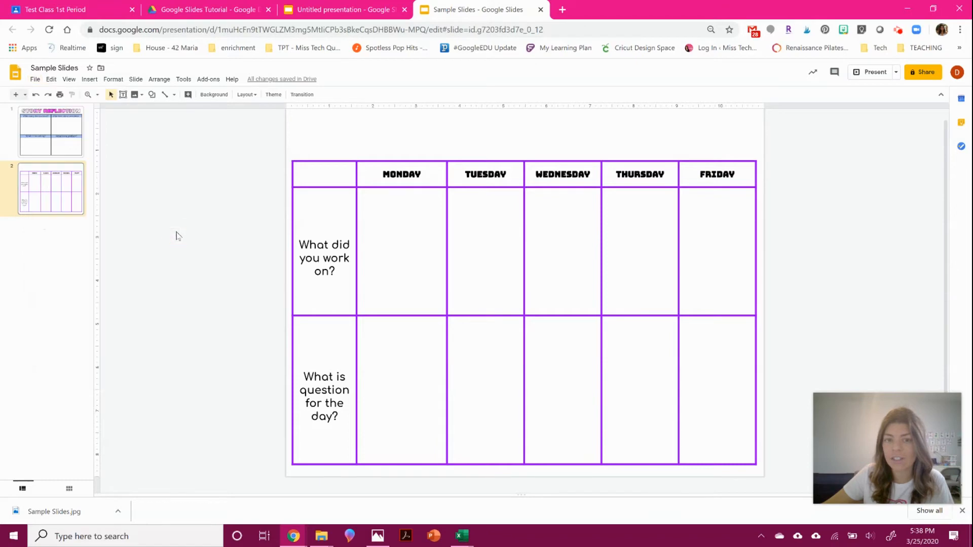
Step: Switch to the untitled presentation and add a blank slide after the STORY REFLECTION slide
key(ctrl+shift+Tab)
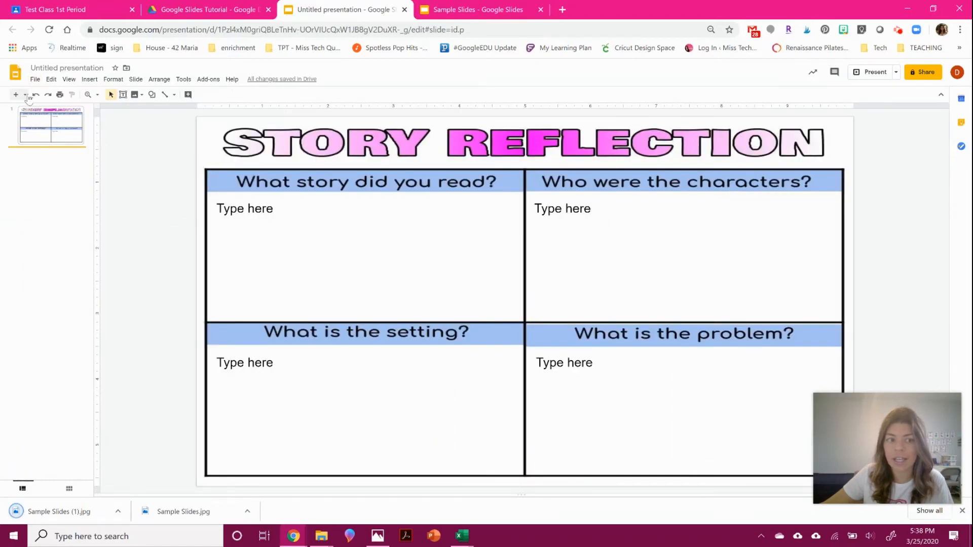
click(26, 96)
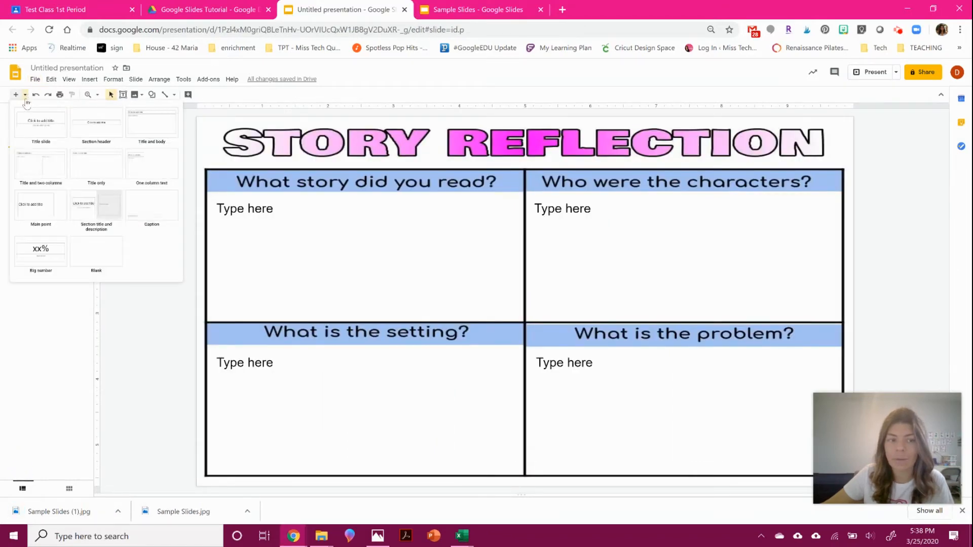
click(104, 252)
Step: Set the new slide's background to the just-downloaded weekday table JPEG from the Downloads folder
right_click(261, 149)
click(326, 229)
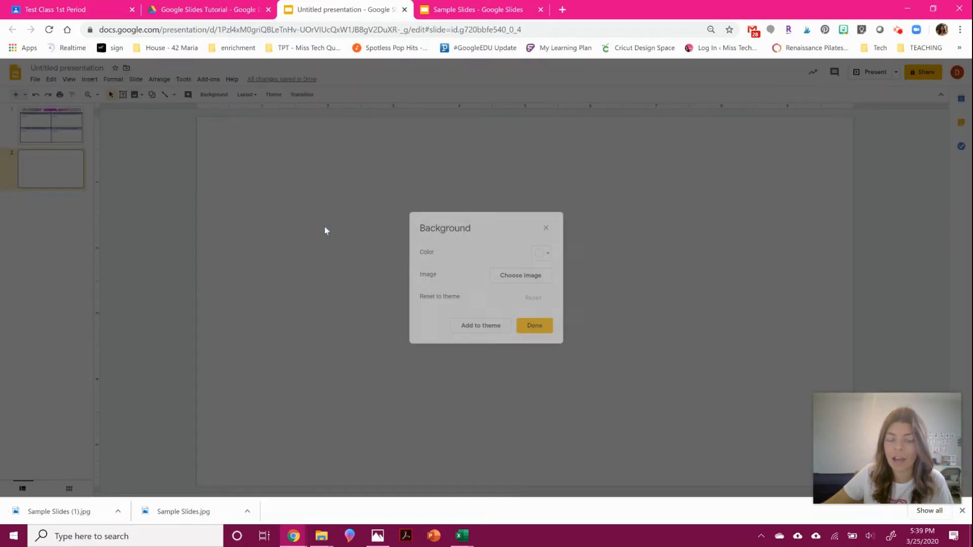
click(522, 273)
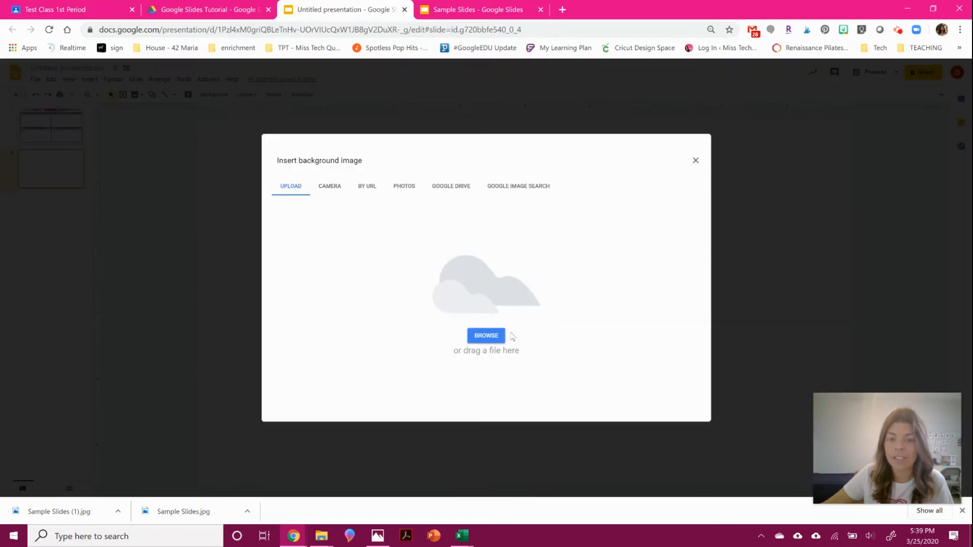
click(486, 336)
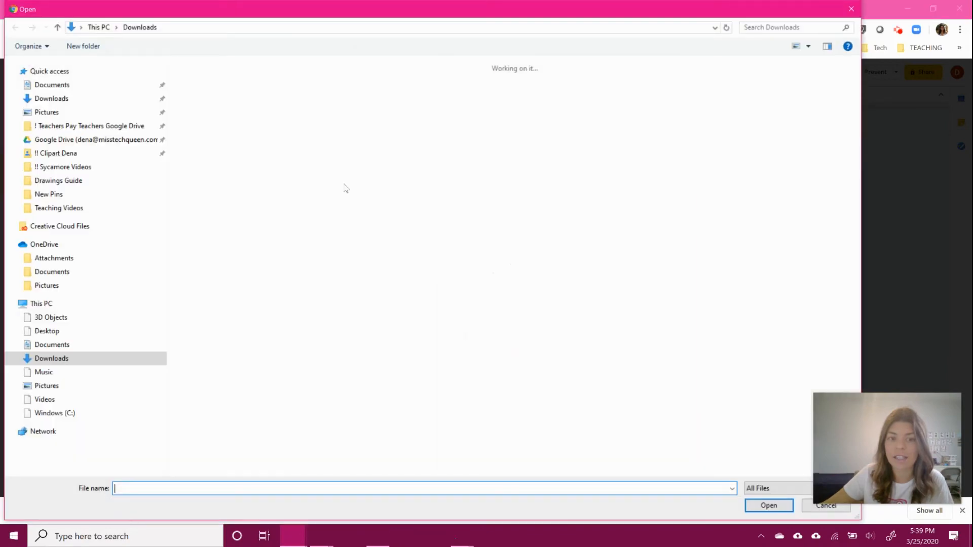
click(46, 98)
click(208, 105)
double_click(208, 105)
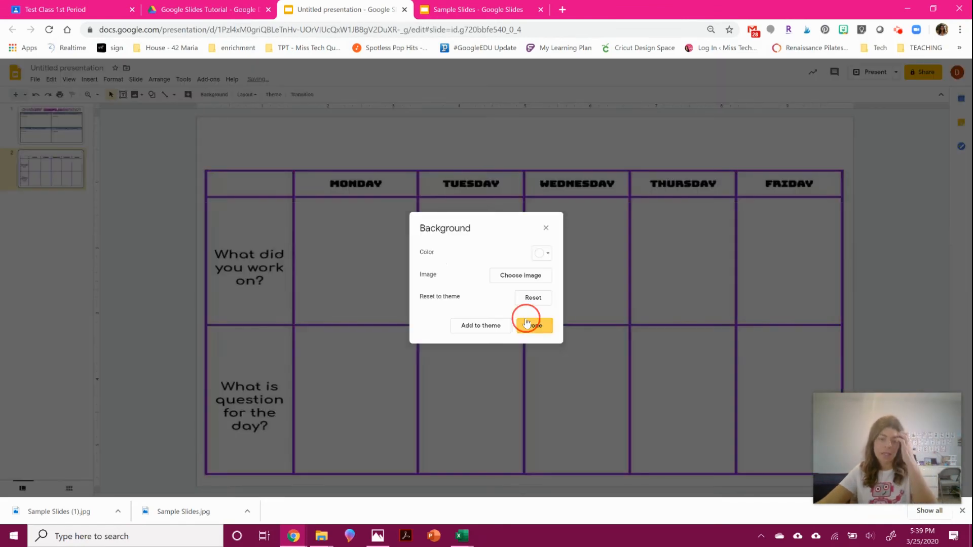
click(527, 325)
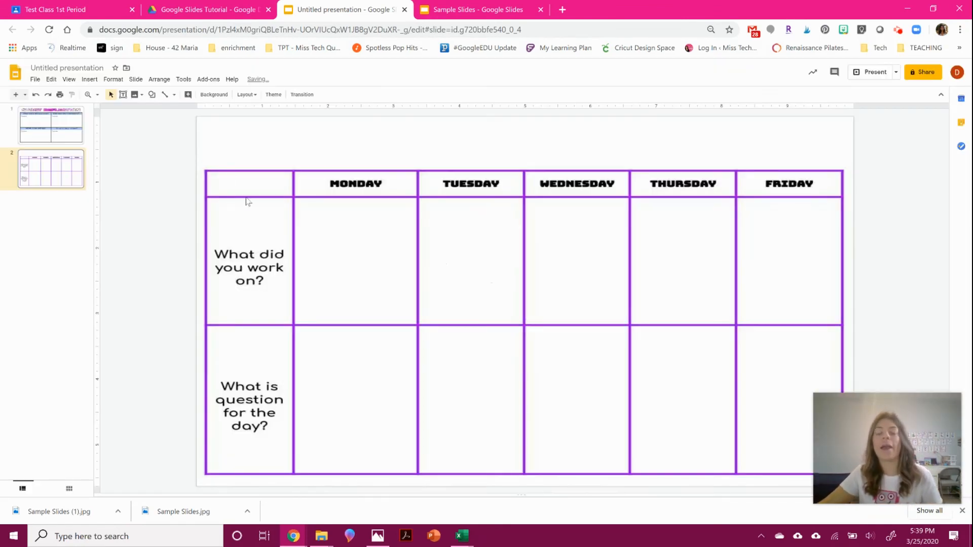
Step: Add a text box reading "Type Here" that fills the Monday cell of the "What did you work on?" row
click(123, 95)
drag(298, 202, 409, 320)
text(Type Here)
click(474, 268)
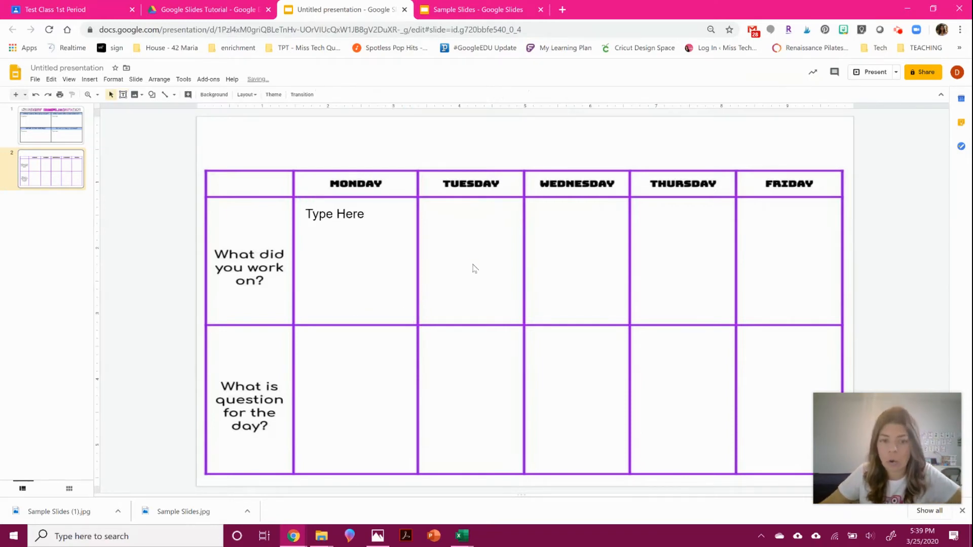
click(395, 246)
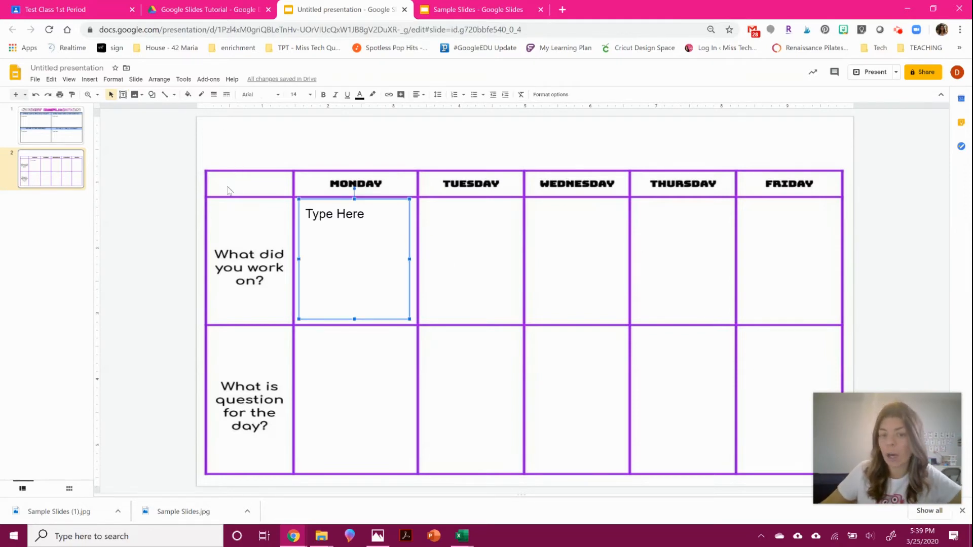
click(247, 202)
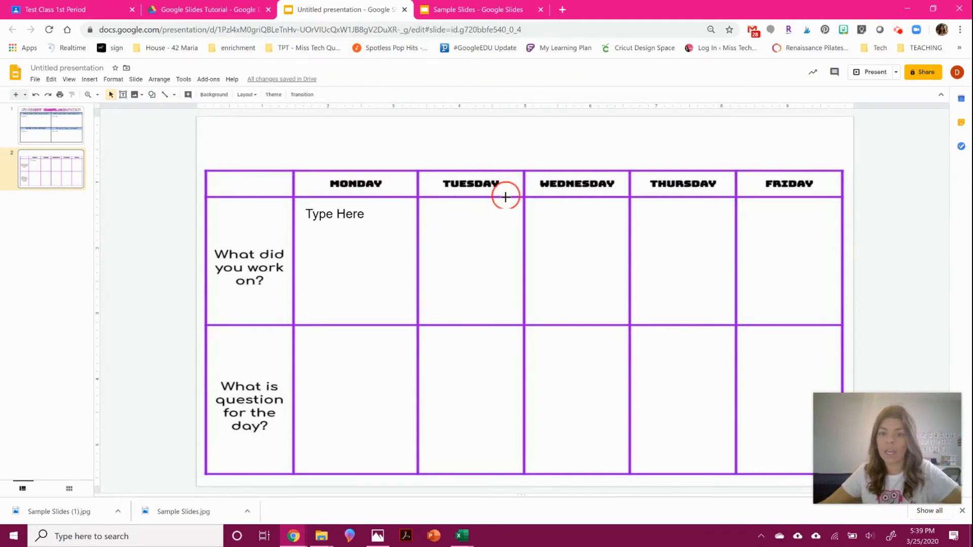
Step: Switch to the Sample Slides presentation and add a blank slide after the weekday table slide
click(472, 8)
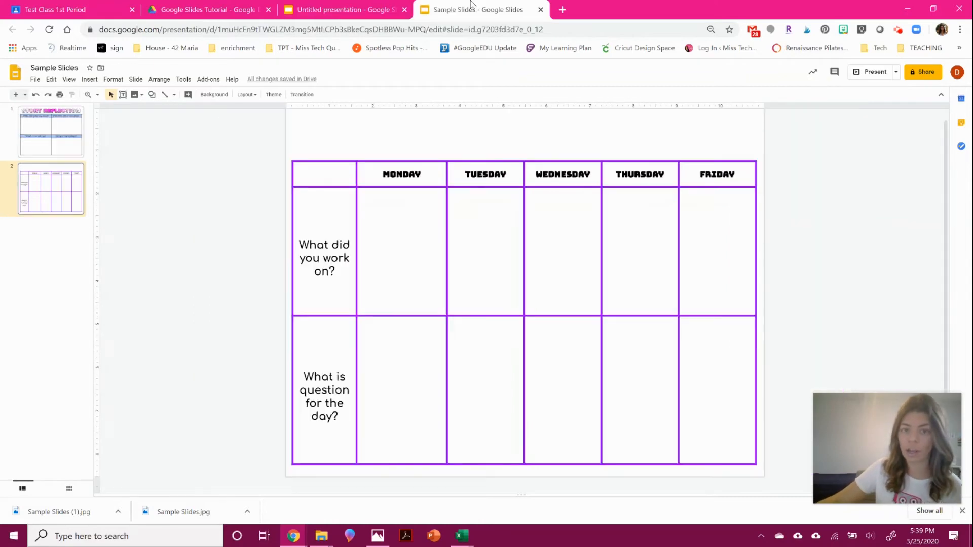
click(30, 243)
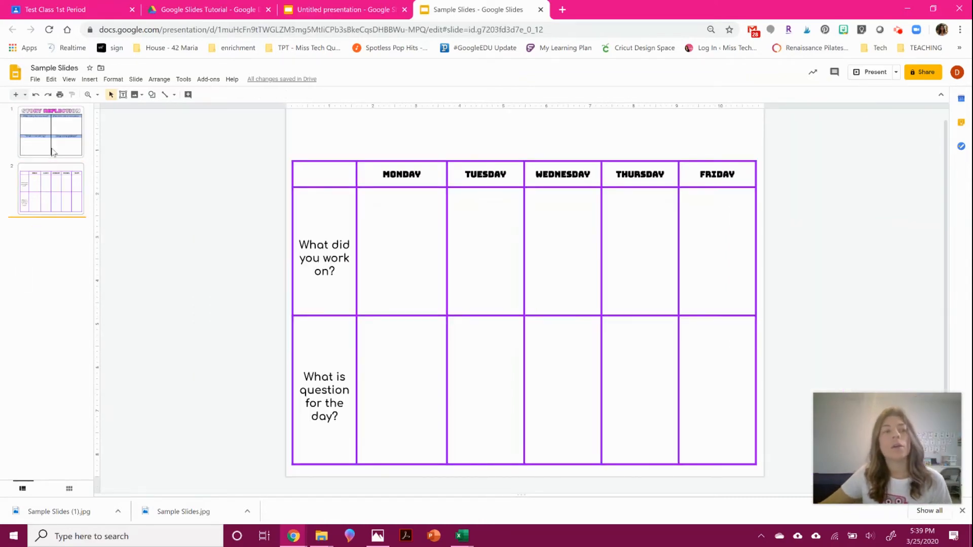
click(25, 94)
click(101, 288)
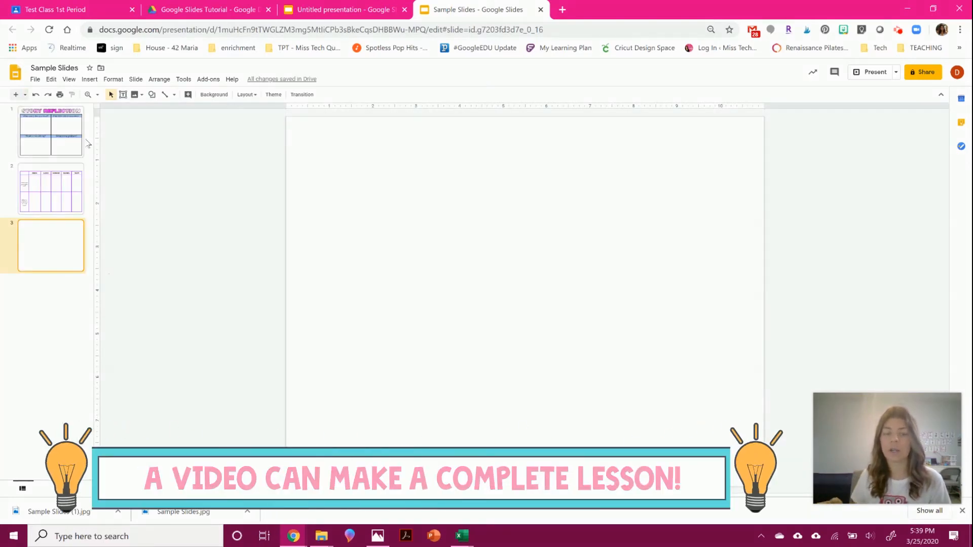
Step: Start inserting a video on the blank slide and search YouTube for "fractions"
click(89, 79)
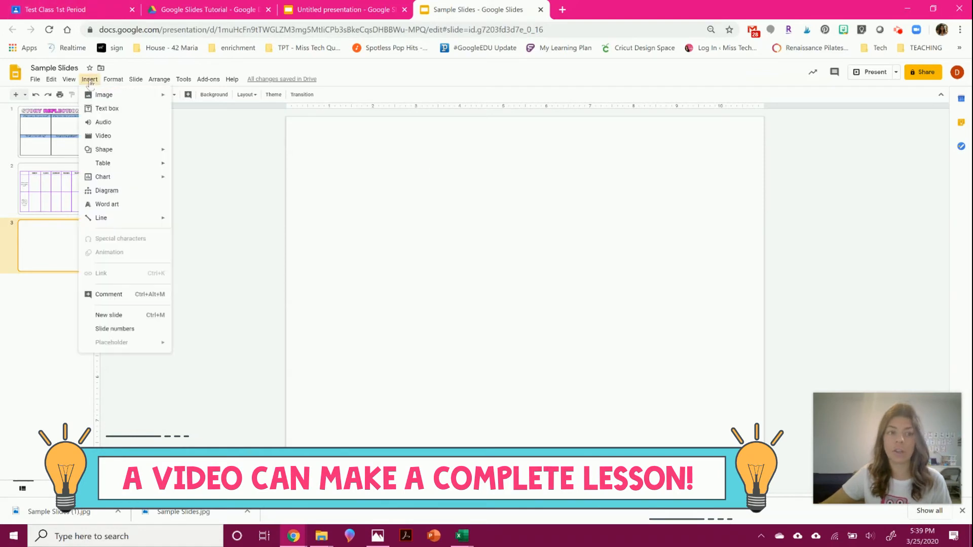
click(109, 139)
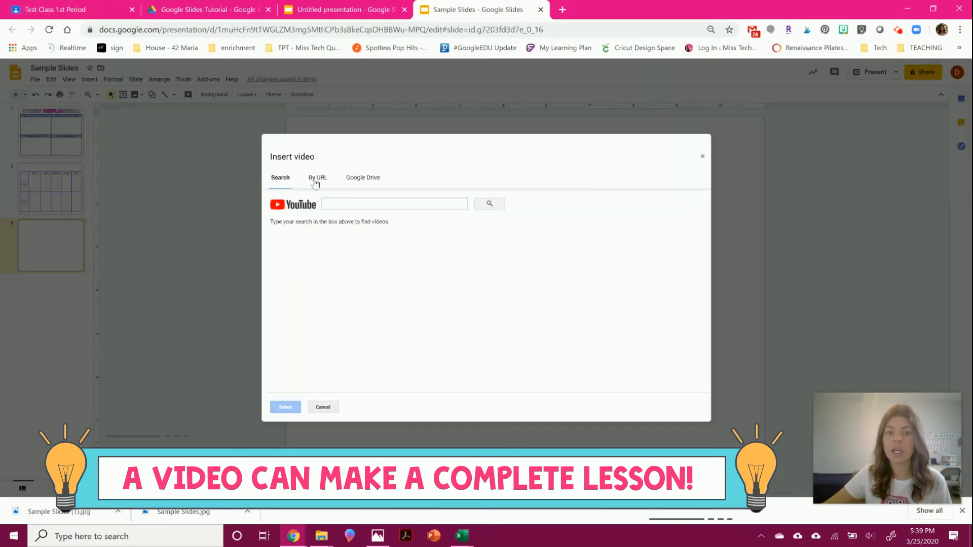
click(331, 205)
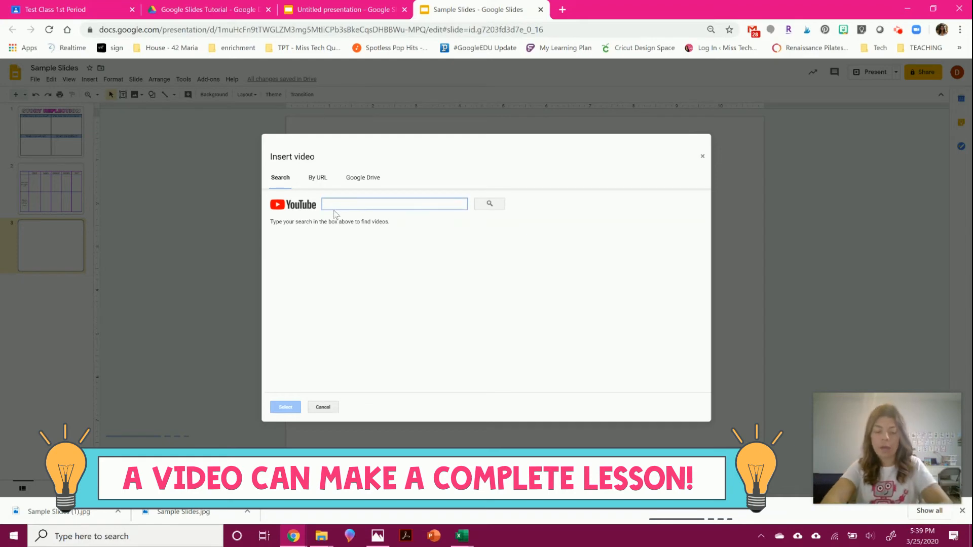
text(fractions)
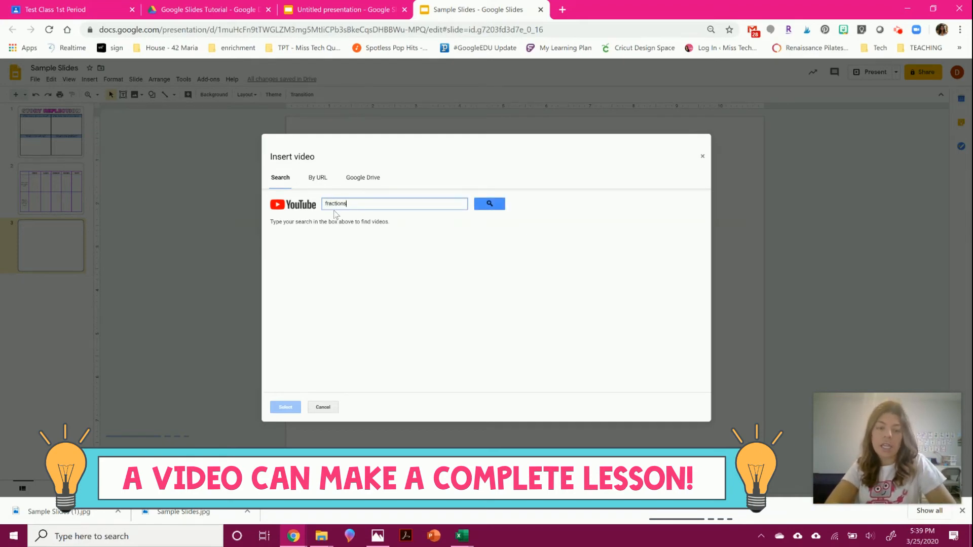
key(Return)
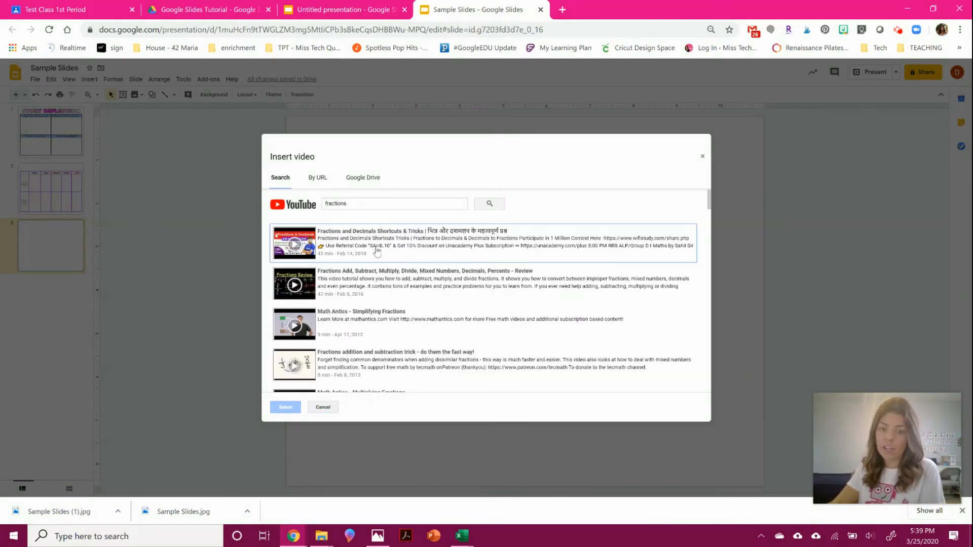
Step: Insert the "Math Antics - Simplifying Fractions" video and enlarge it to nearly fill the slide
click(393, 324)
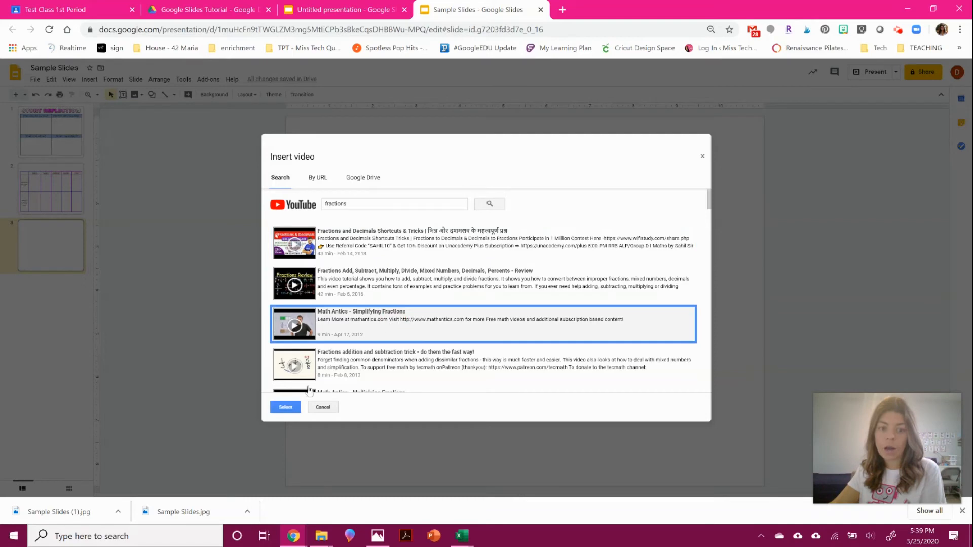
click(285, 407)
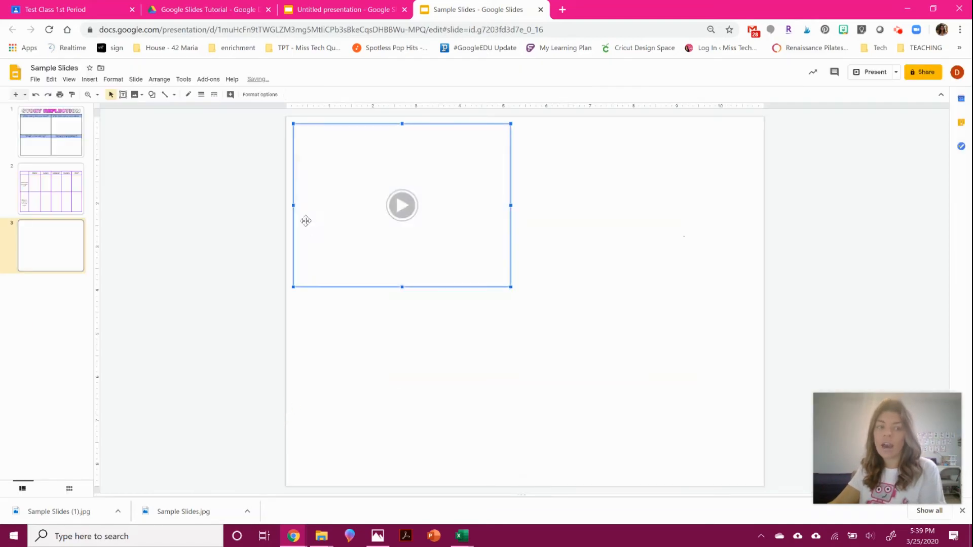
drag(511, 286, 751, 473)
click(811, 306)
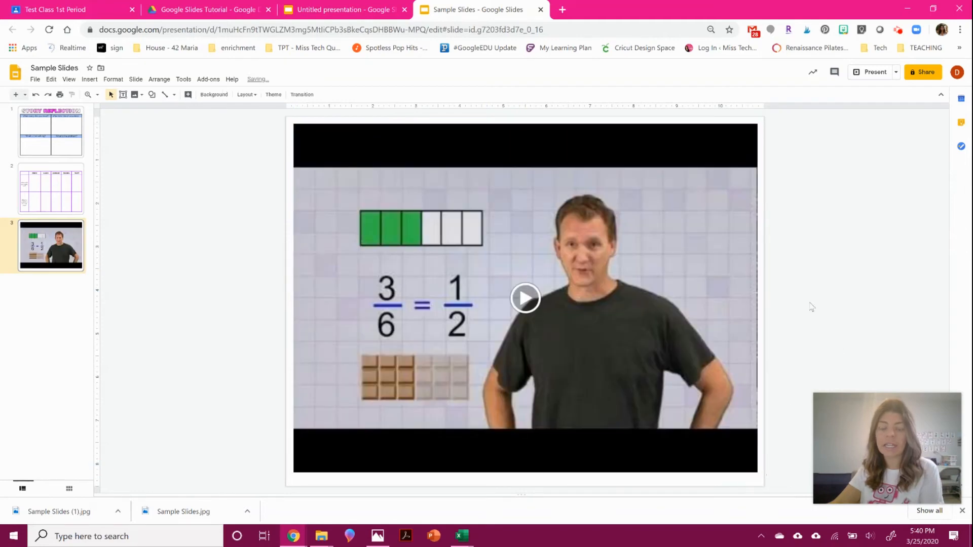
Step: Add a blank slide after the video slide
click(51, 293)
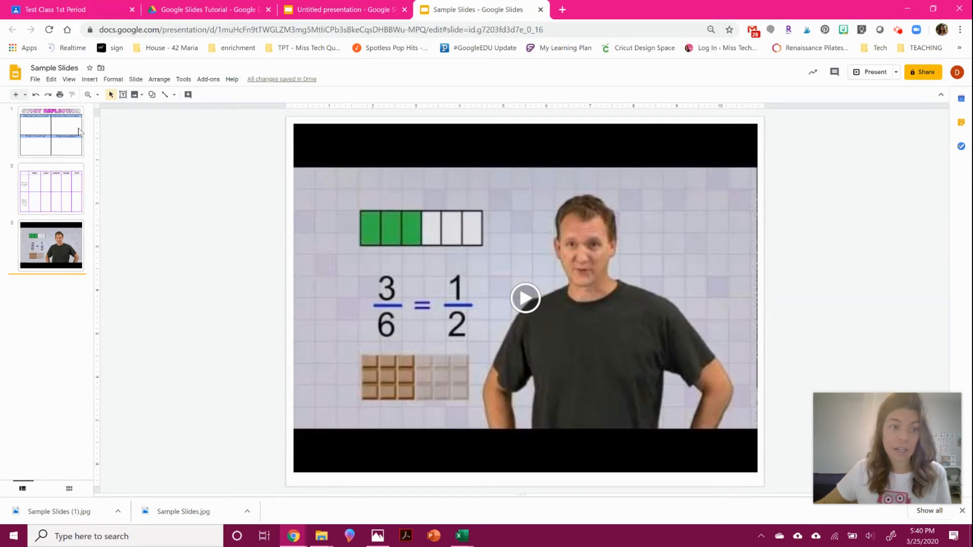
click(25, 95)
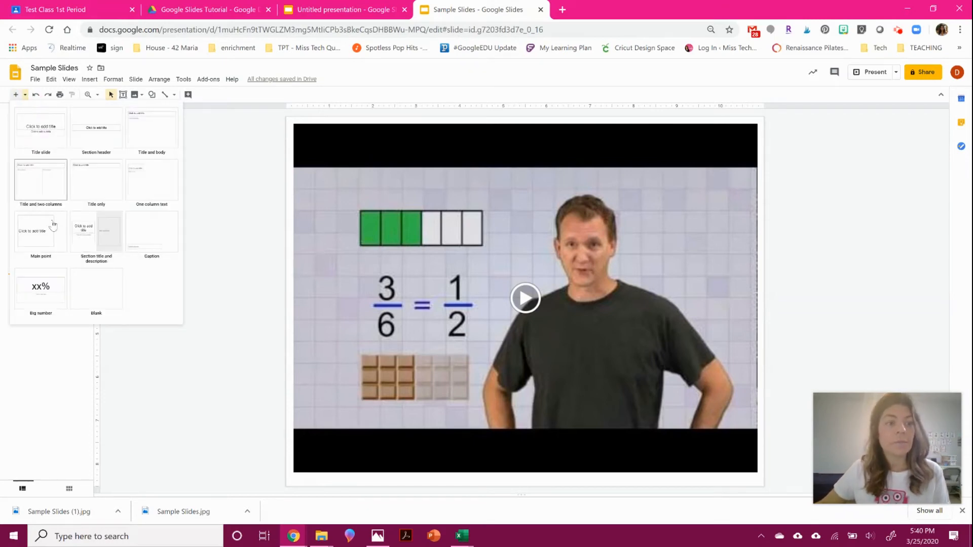
click(87, 284)
Step: Draw a rectangular speech callout about 4 x 2.4 inches in the slide's upper-left area, with its tail pointing down and left
click(90, 79)
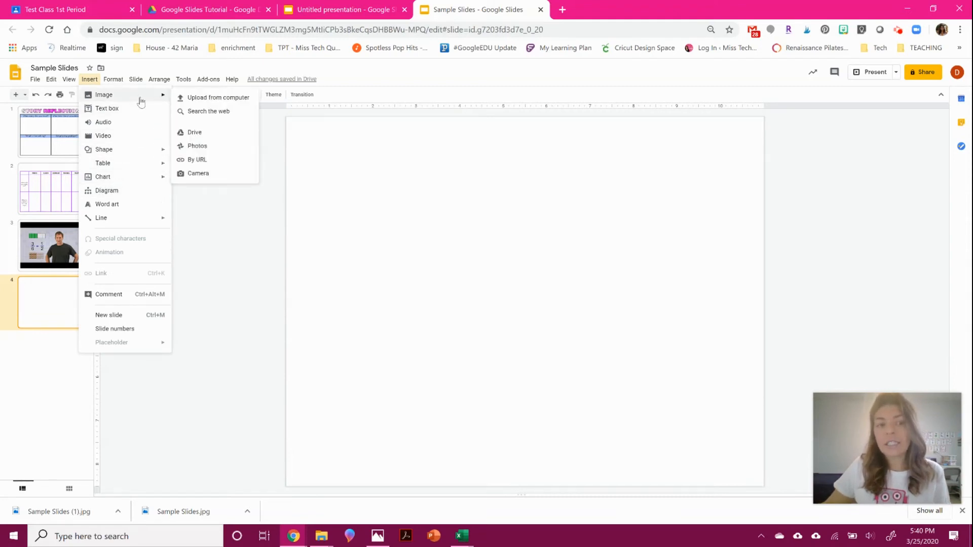
mouse_move(139, 149)
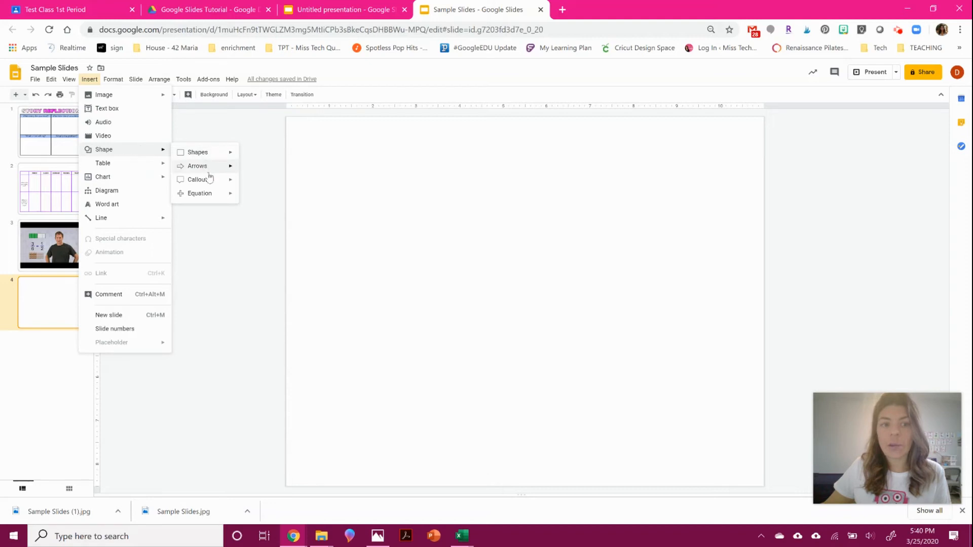
mouse_move(211, 180)
click(246, 208)
drag(303, 130, 478, 236)
drag(353, 249, 315, 282)
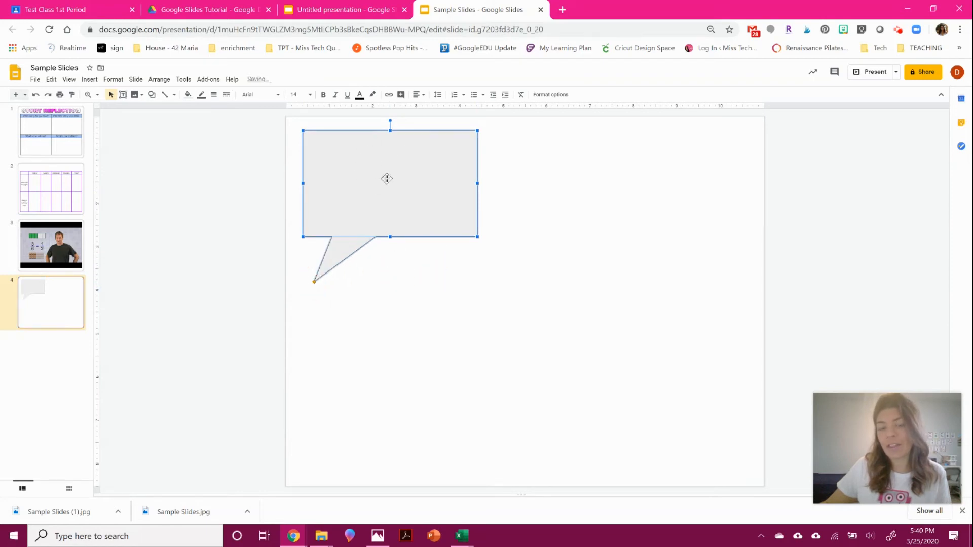
click(252, 162)
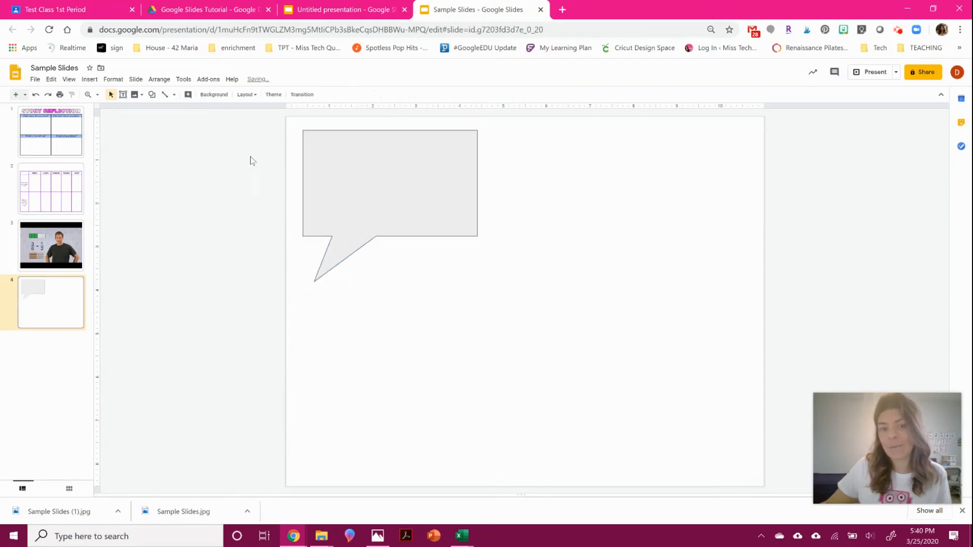
Step: Fill the rectangular speech callout with bright green
click(321, 130)
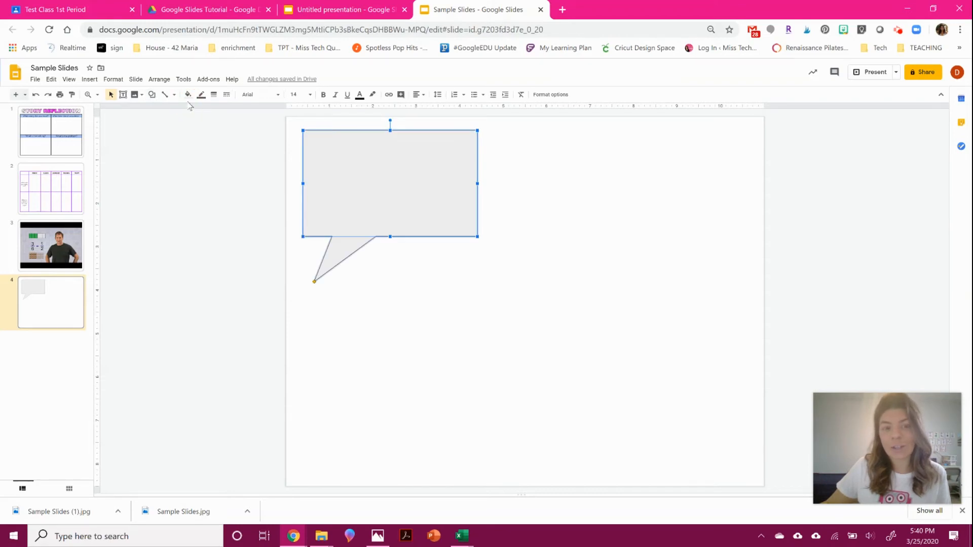
click(188, 95)
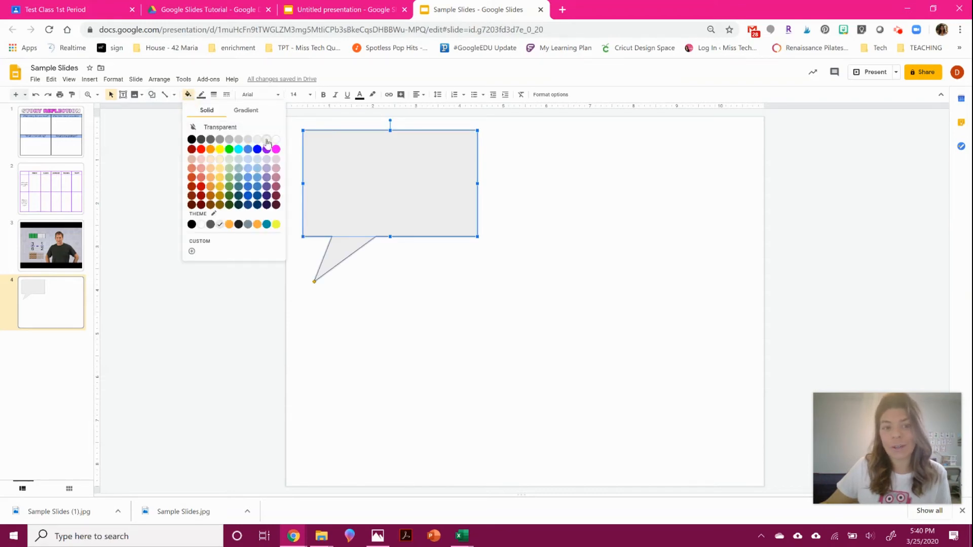
click(229, 149)
click(210, 181)
click(298, 130)
Step: Draw a cloud callout about 4.7 x 4.4 inches on the slide's right side and extend its bubble tail toward the lower left
click(113, 79)
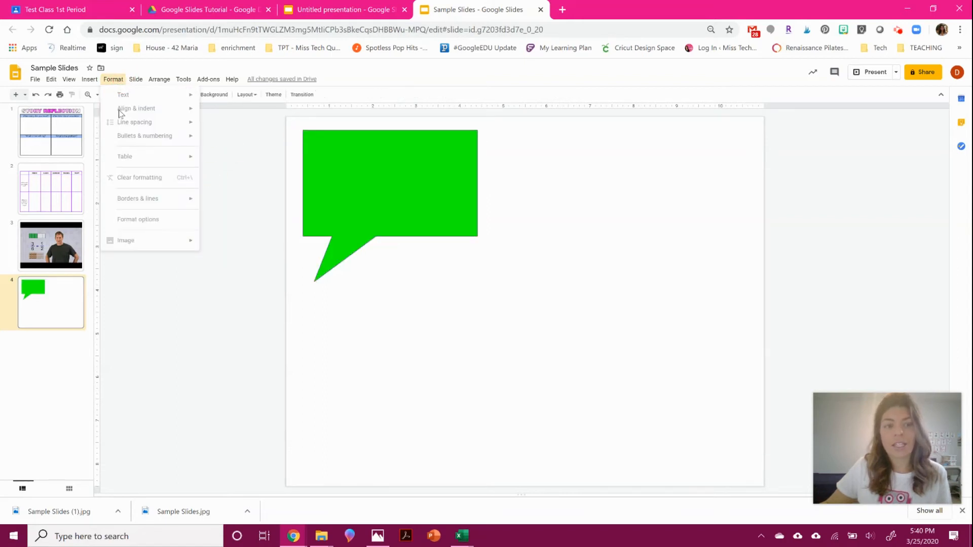
click(95, 90)
click(89, 79)
mouse_move(102, 101)
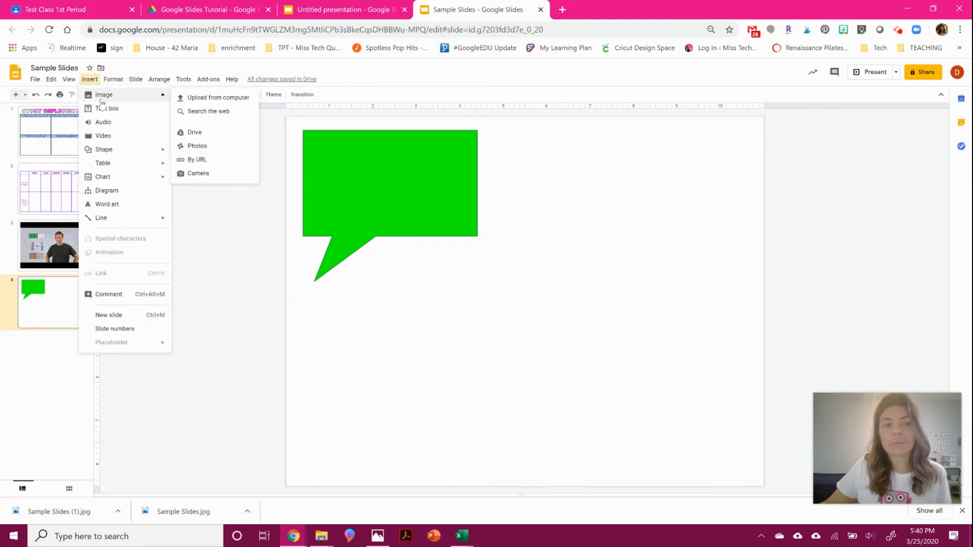
mouse_move(132, 151)
mouse_move(215, 181)
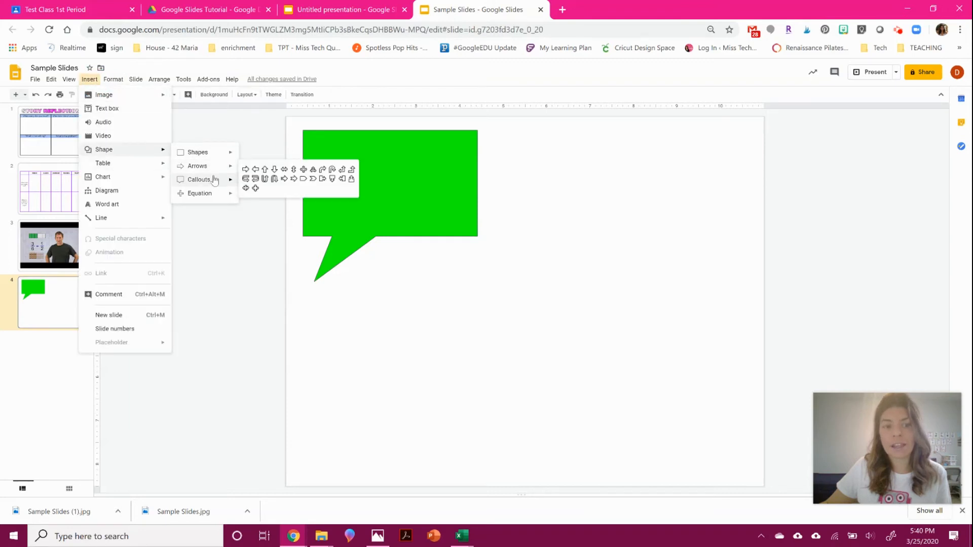
click(257, 189)
mouse_move(552, 208)
mouse_down()
mouse_move(734, 406)
mouse_move(755, 399)
mouse_up()
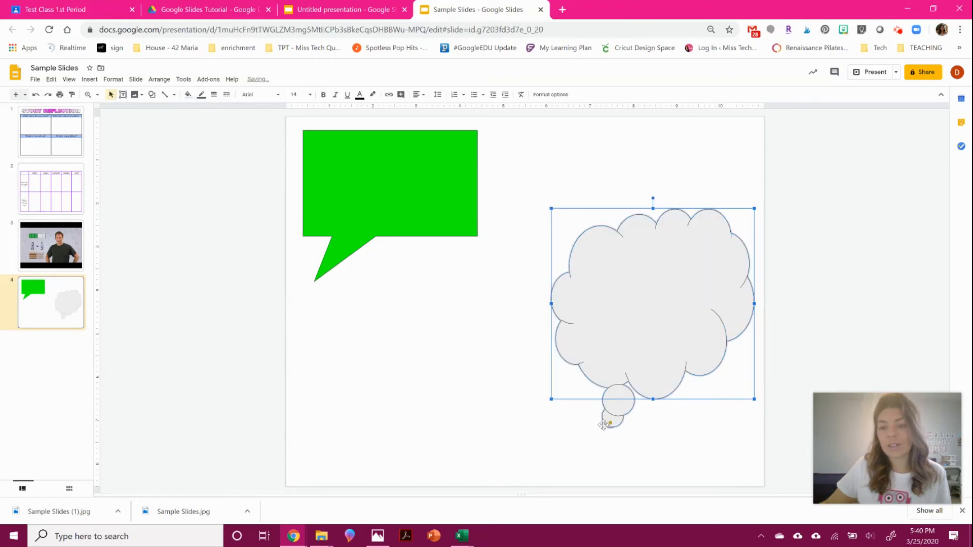
drag(611, 423, 479, 403)
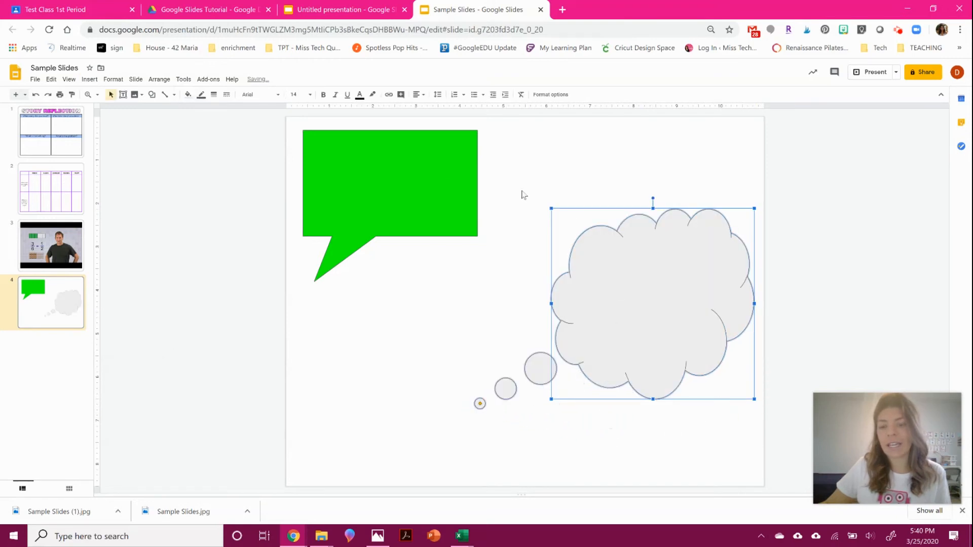
Step: Fill the cloud callout with bright cyan and give it a thicker outline
click(188, 94)
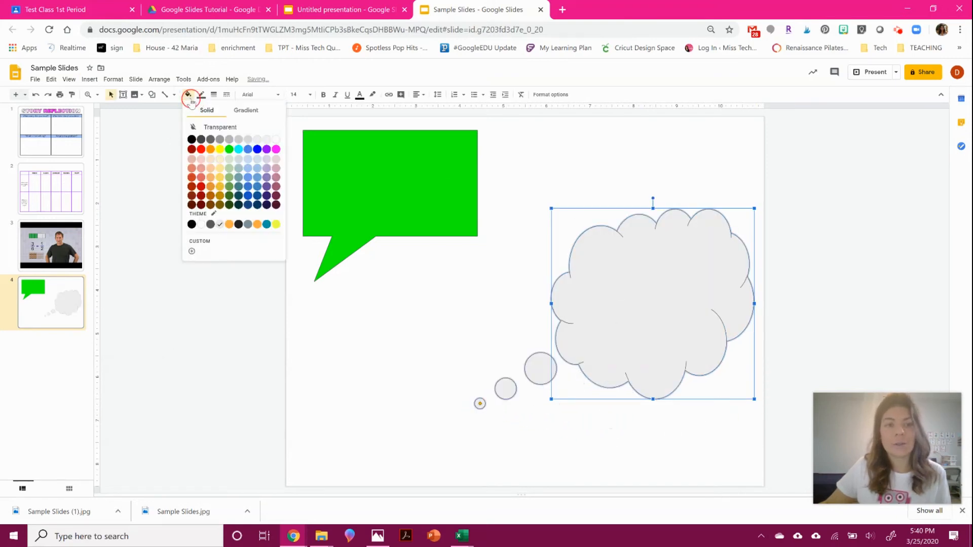
click(239, 149)
click(213, 95)
click(229, 137)
Step: Thicken the rectangular speech callout's outline and move the cloud callout down into the slide's lower-right area
click(311, 169)
click(213, 94)
click(229, 138)
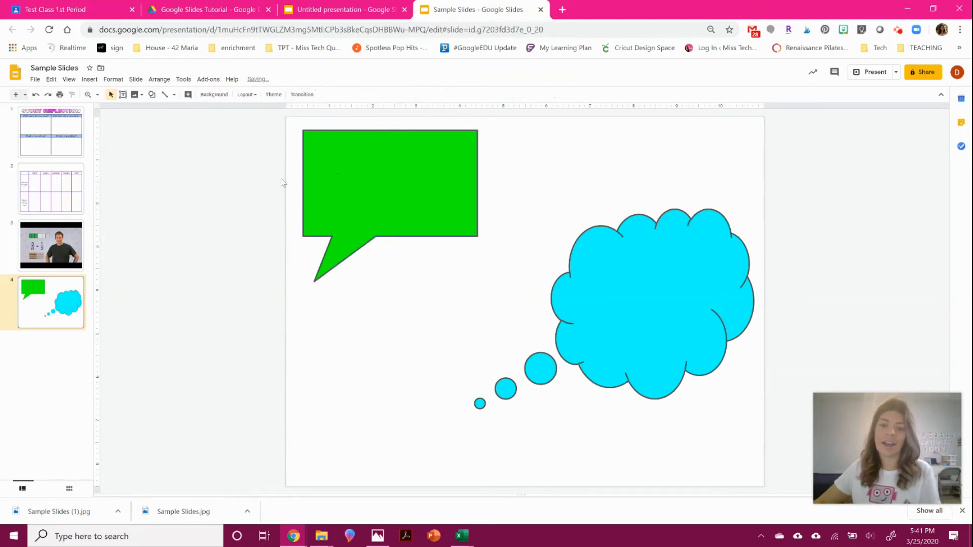
drag(685, 282, 685, 332)
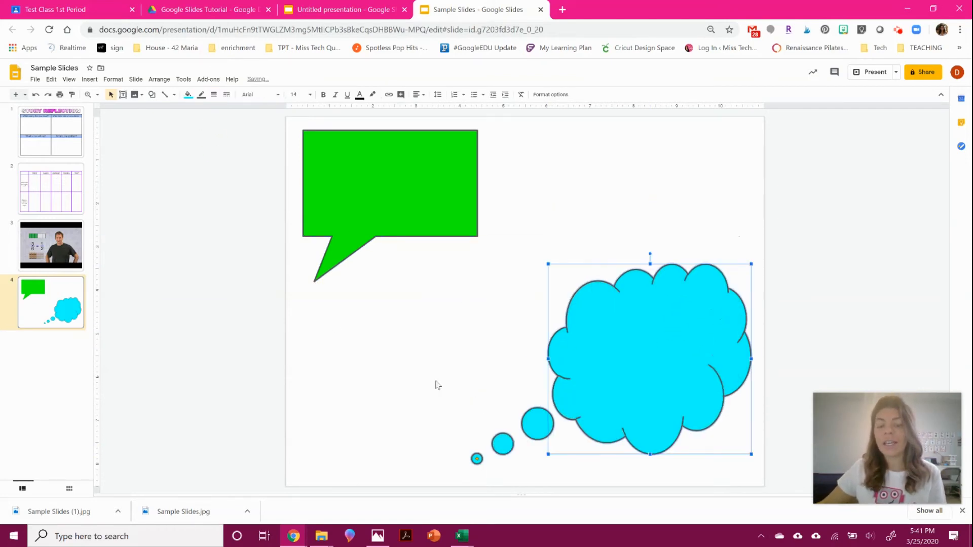
click(298, 277)
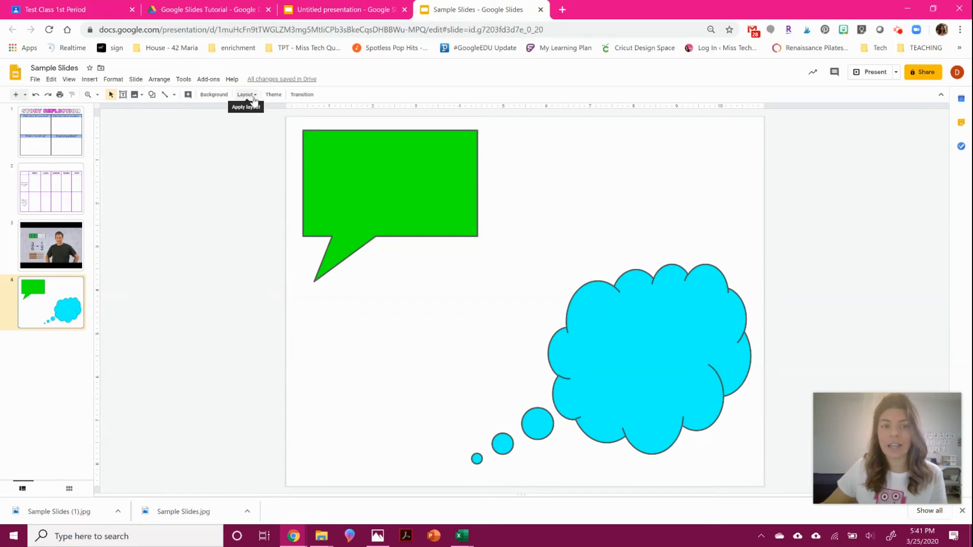
click(35, 81)
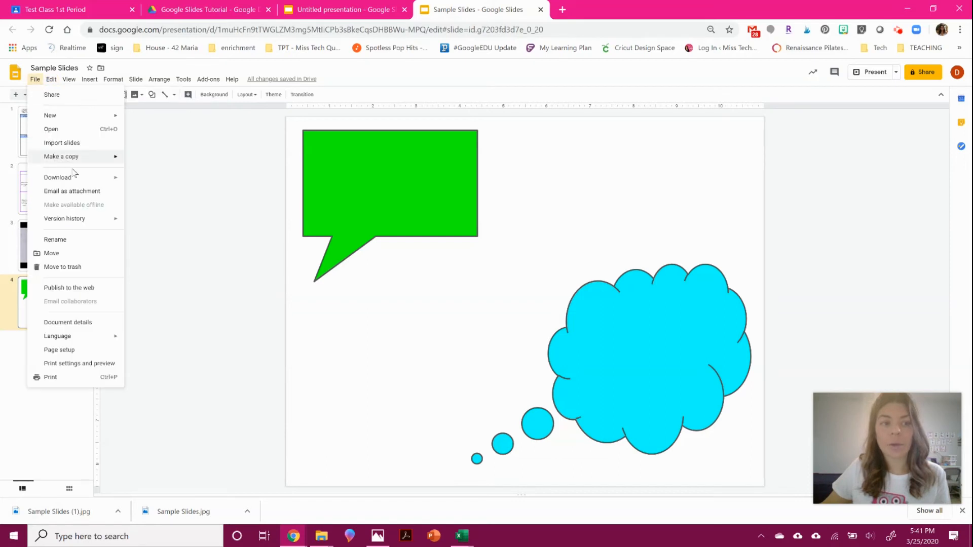
mouse_move(76, 178)
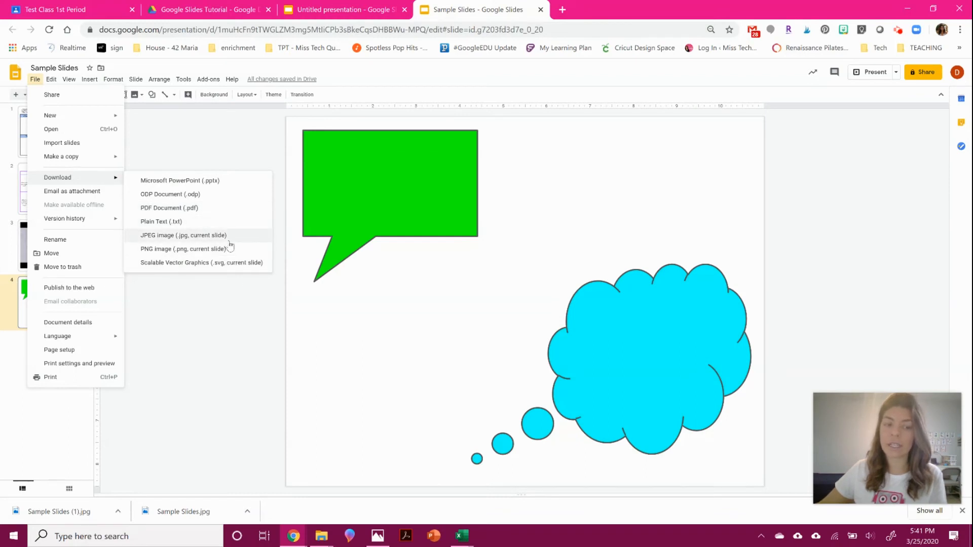
click(208, 140)
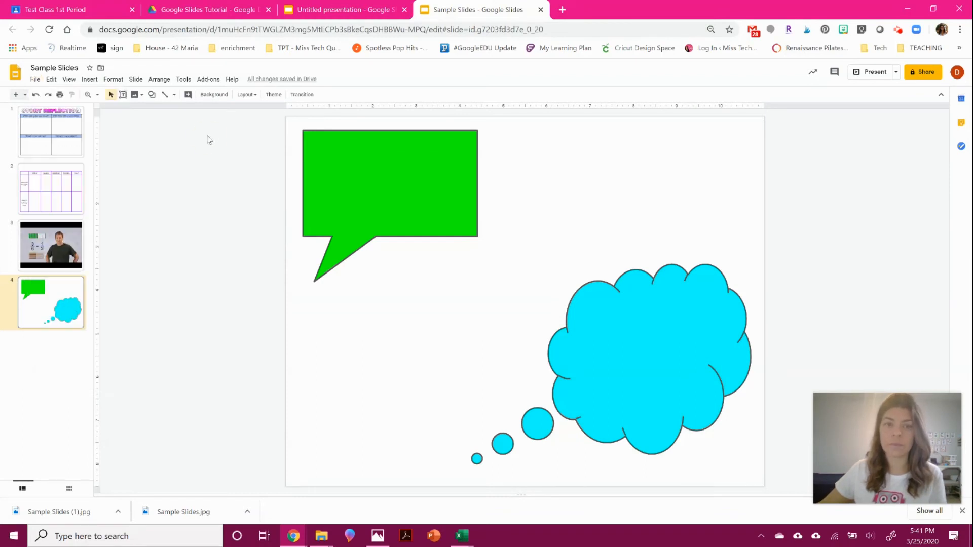
mouse_move(844, 411)
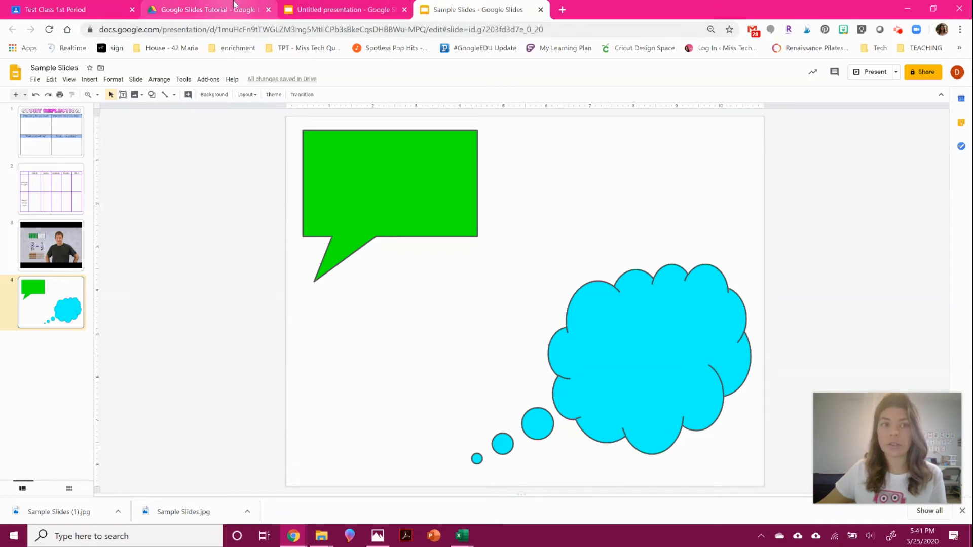
Step: Switch to Google Classroom and start a new assignment in Test Class's classwork
click(109, 6)
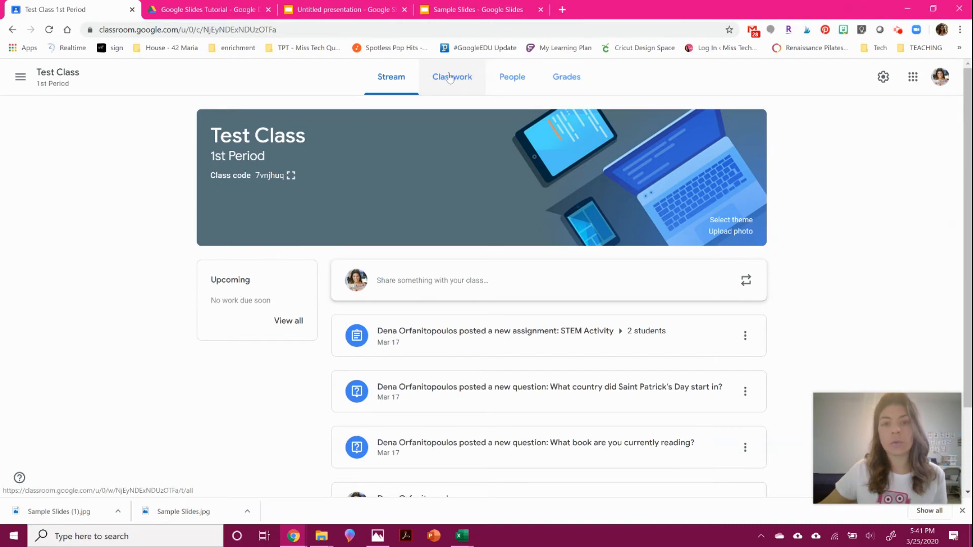
click(450, 77)
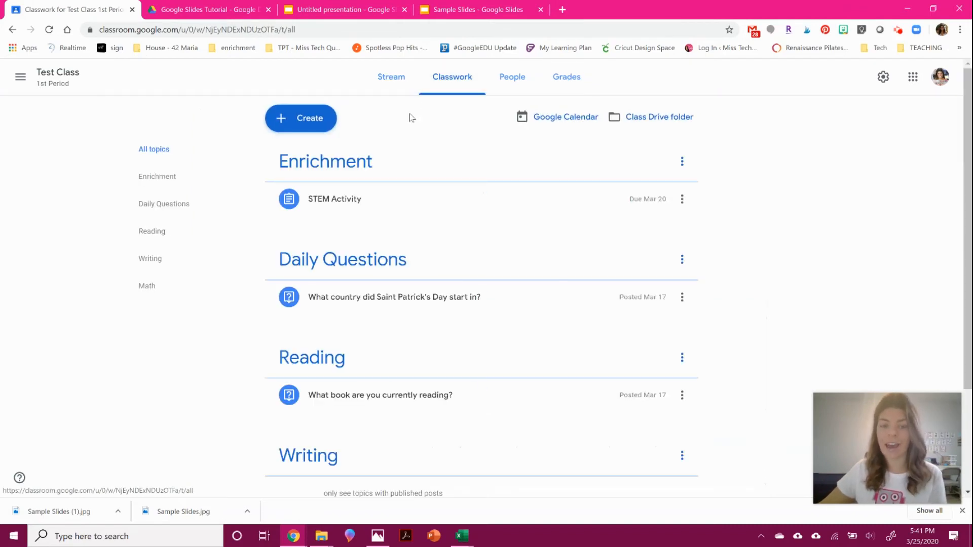
click(321, 122)
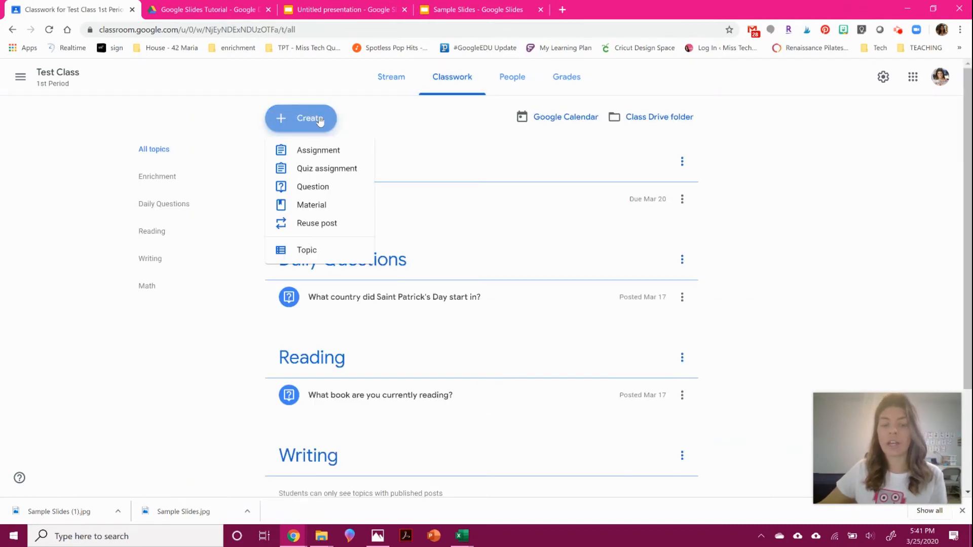
click(327, 151)
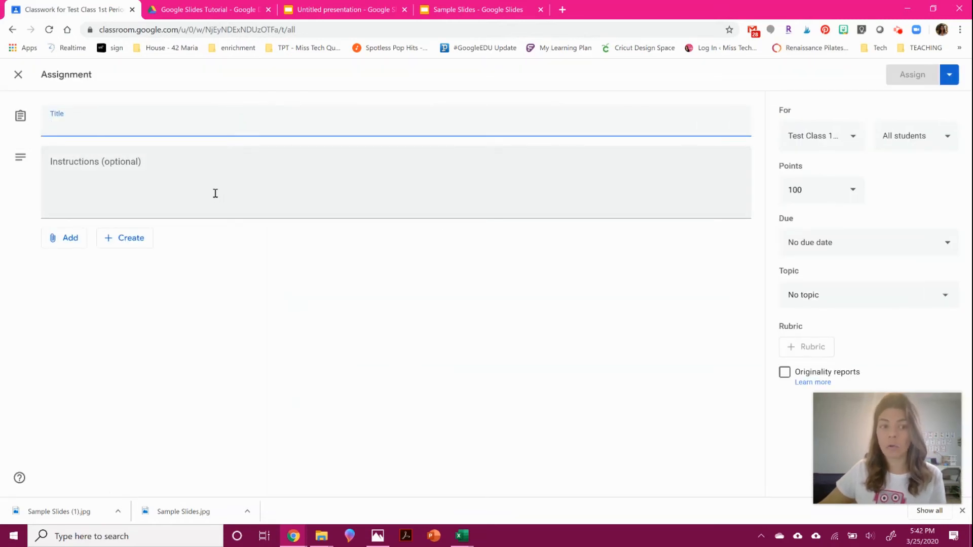
Step: Title the assignment Sample Lesson
click(210, 181)
click(111, 133)
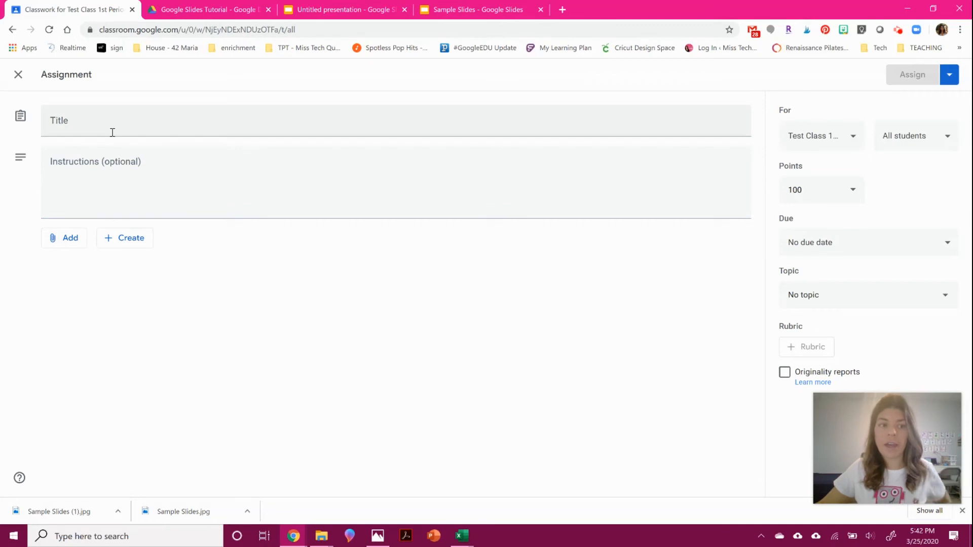
text(AMP)
key(BackSpace)
text(Sm)
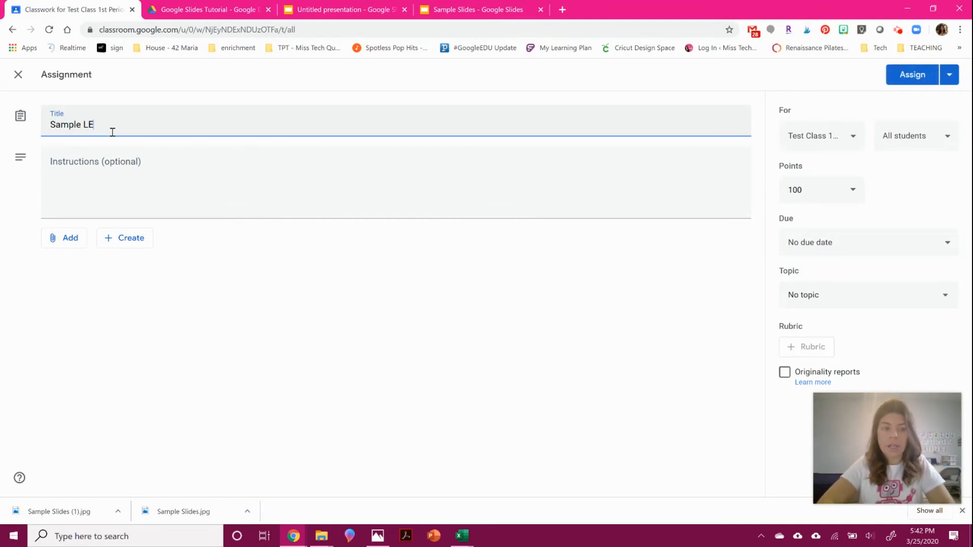
text(mple Lesson)
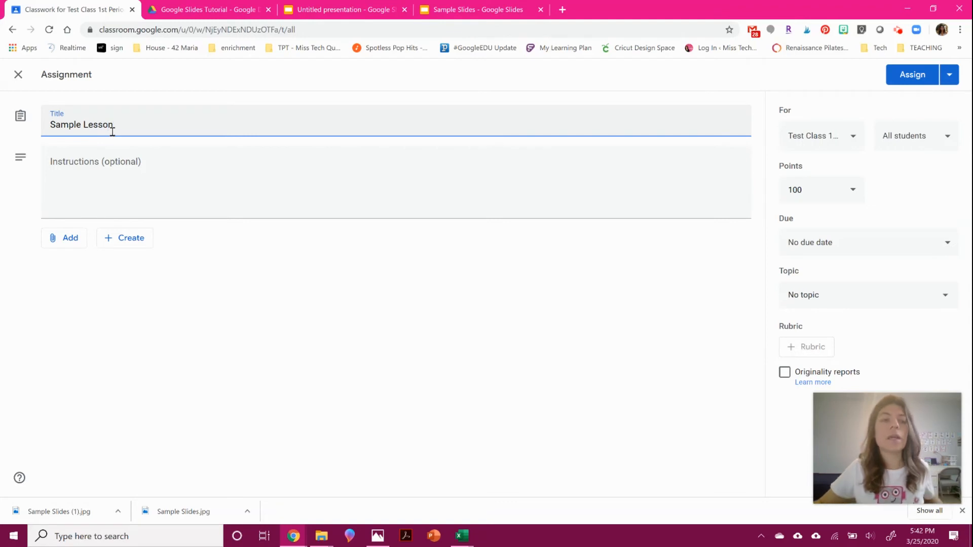
click(123, 160)
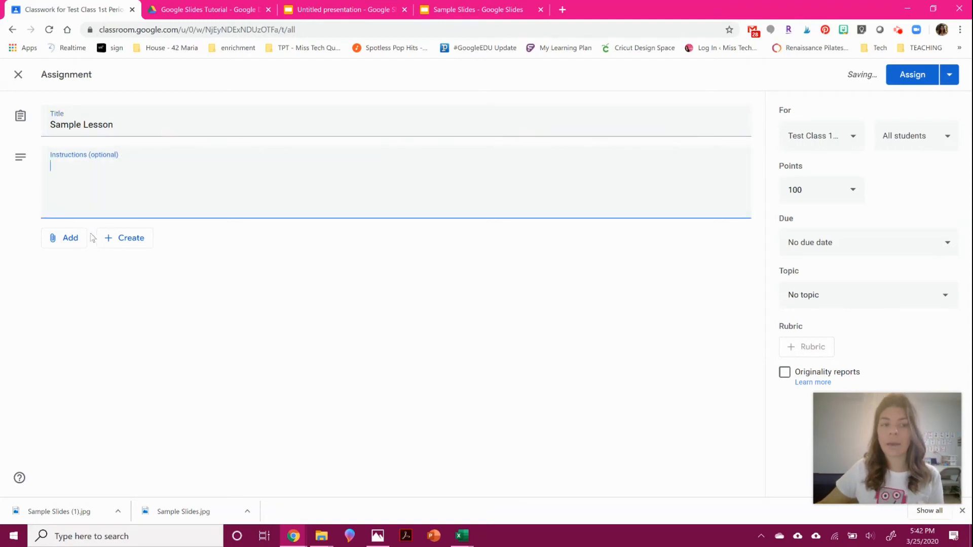
Step: Attach the Word Work MRS slides from the Home Learning folder in Google Drive to the assignment
click(75, 238)
click(81, 262)
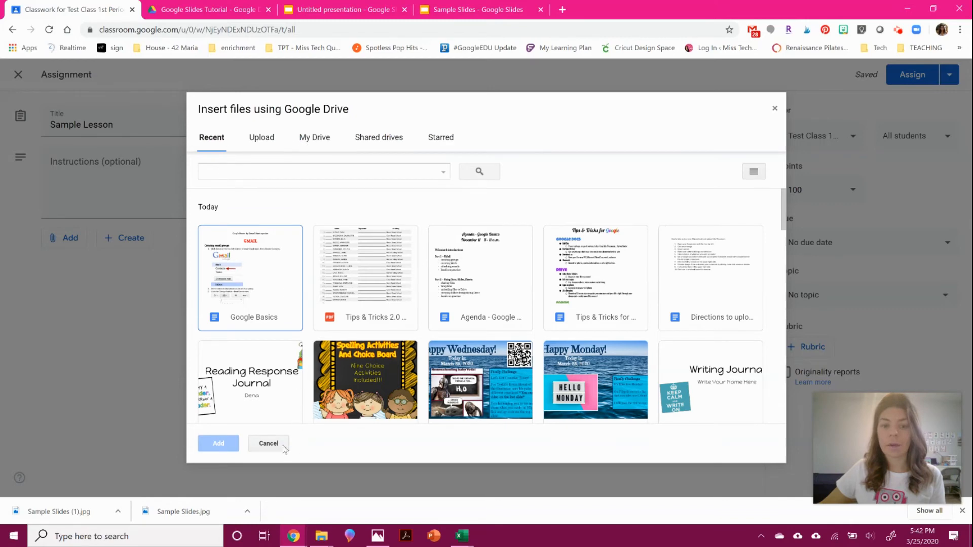
click(304, 138)
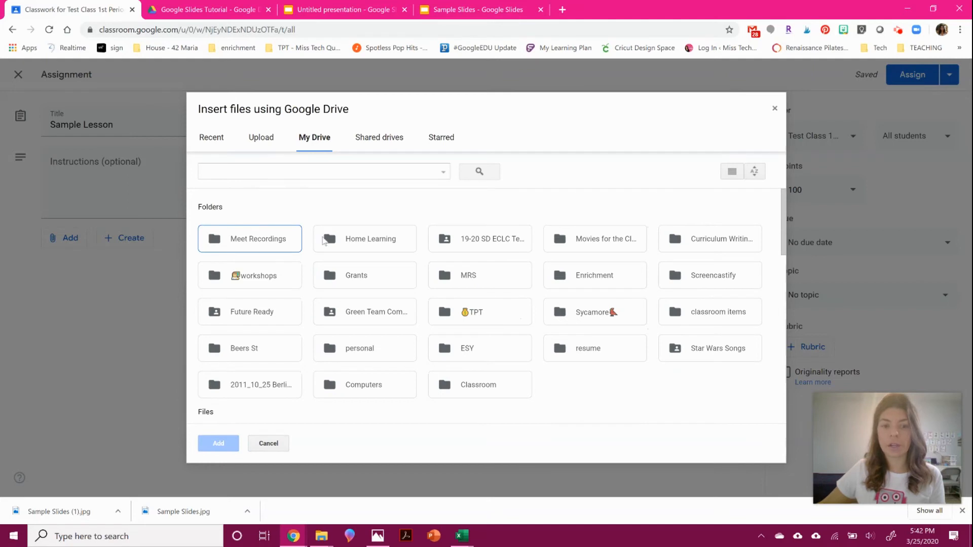
double_click(358, 240)
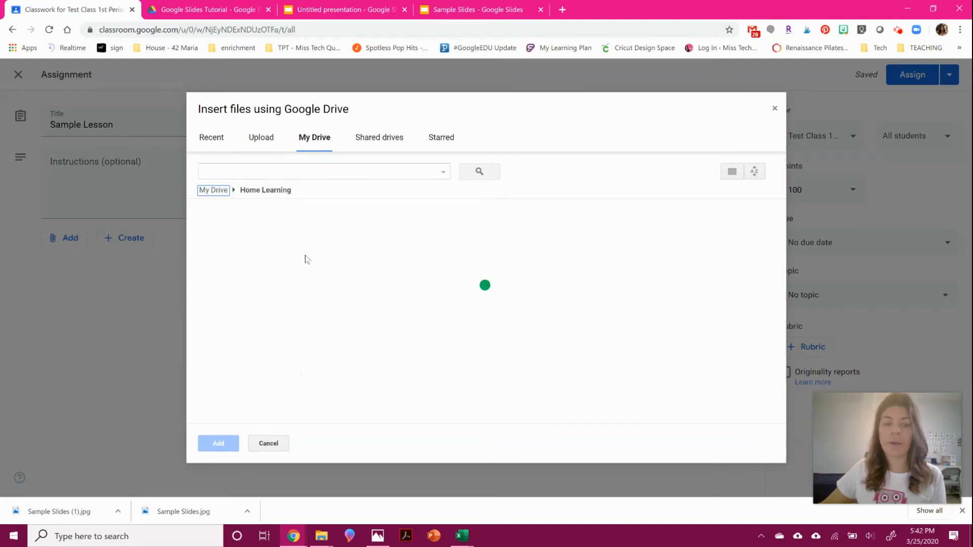
double_click(274, 259)
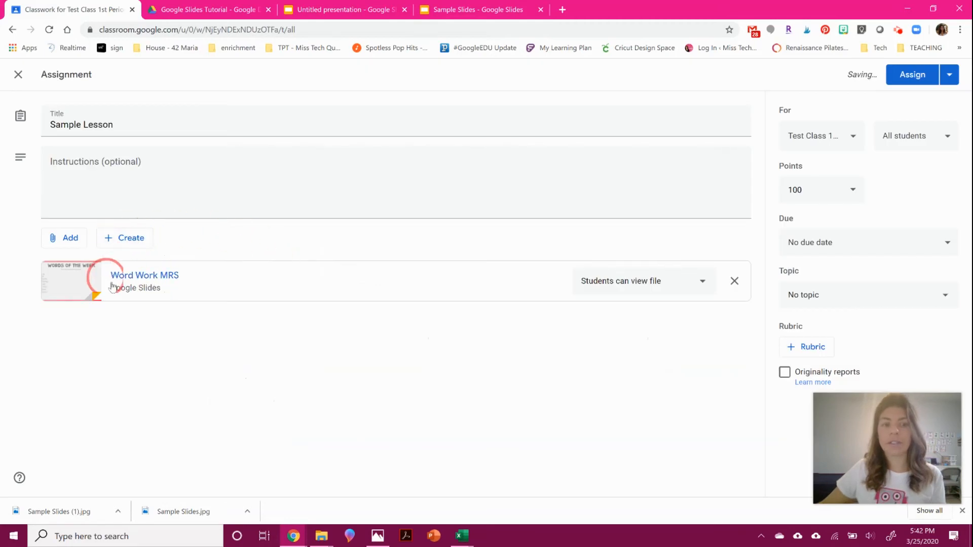
Step: Set the attached slides to make a copy for each student and assign the lesson to all students
click(701, 281)
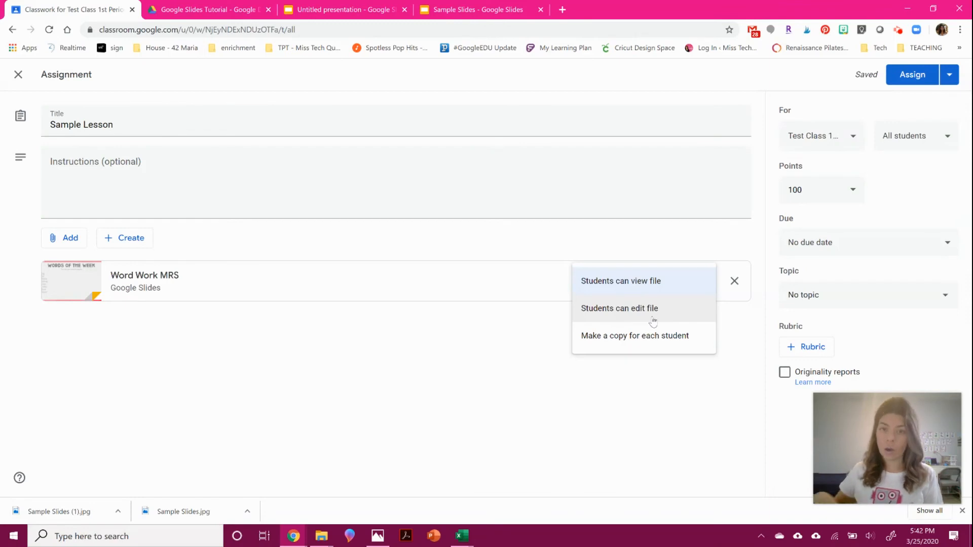
click(653, 344)
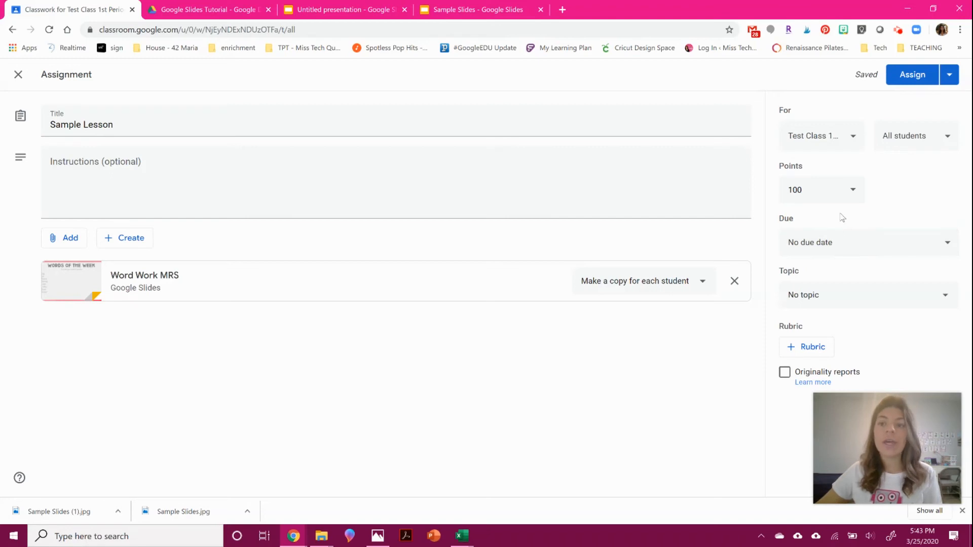
click(911, 80)
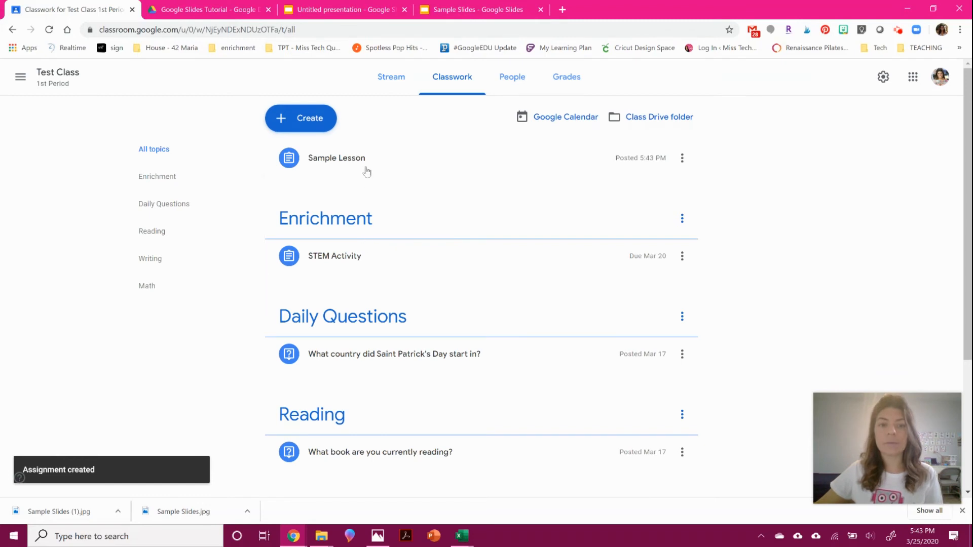
Step: Open the posted Sample Lesson assignment and view its student work page
click(378, 157)
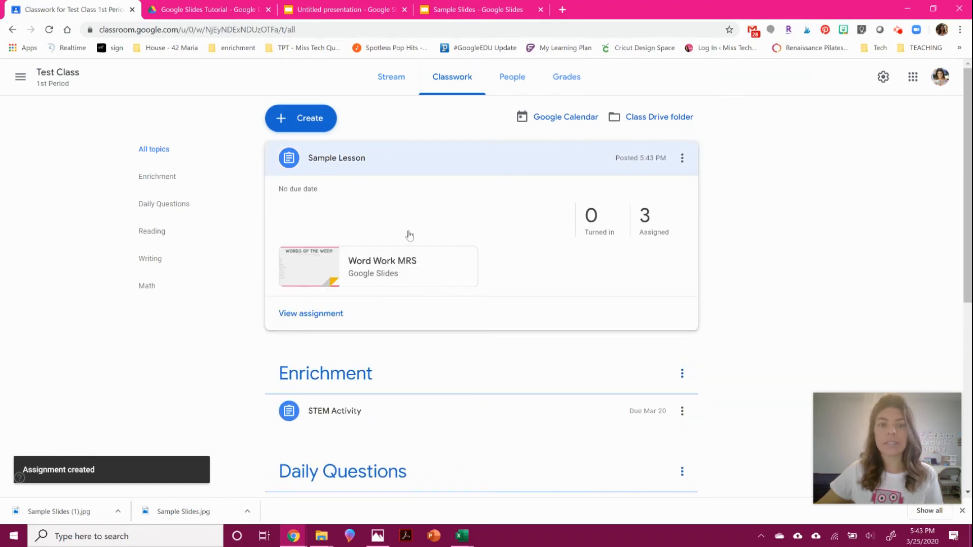
click(306, 312)
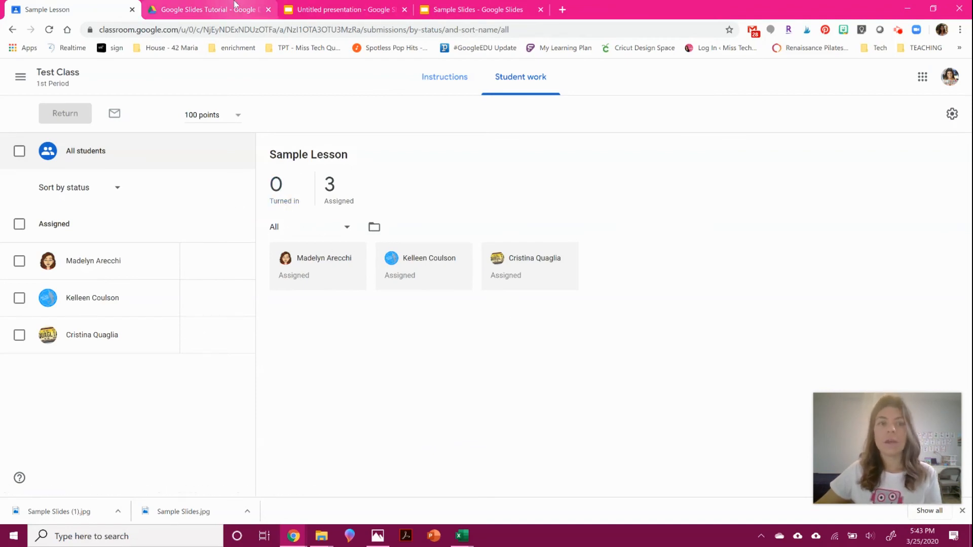
Step: Open Copy of Football STEM from Google Drive's Google Slides Tutorial folder and browse to the "My launcher looks like:" slide
click(220, 7)
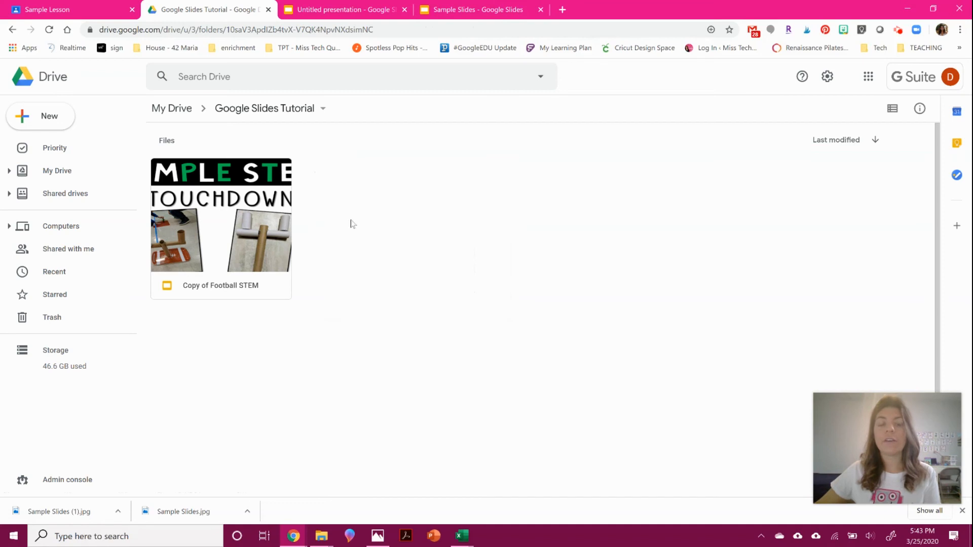
double_click(273, 216)
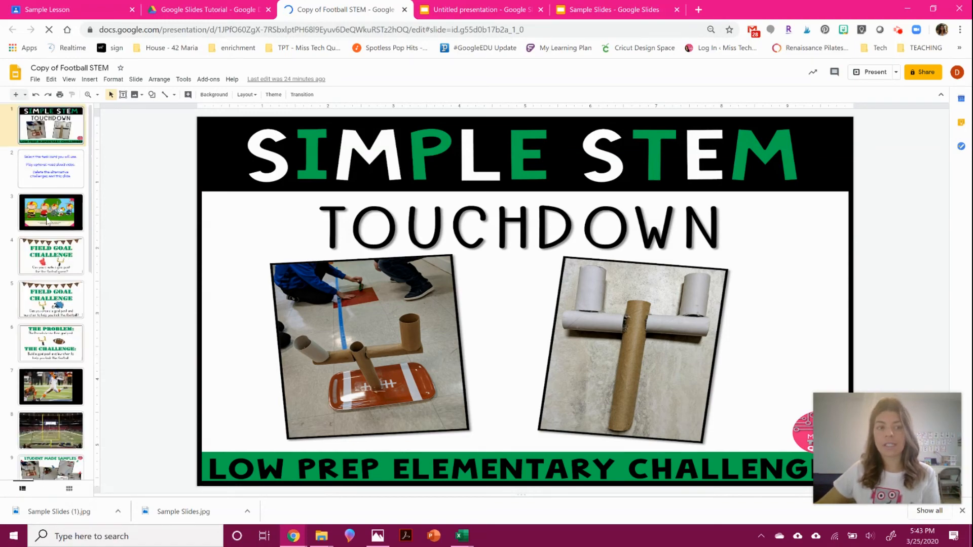
click(46, 198)
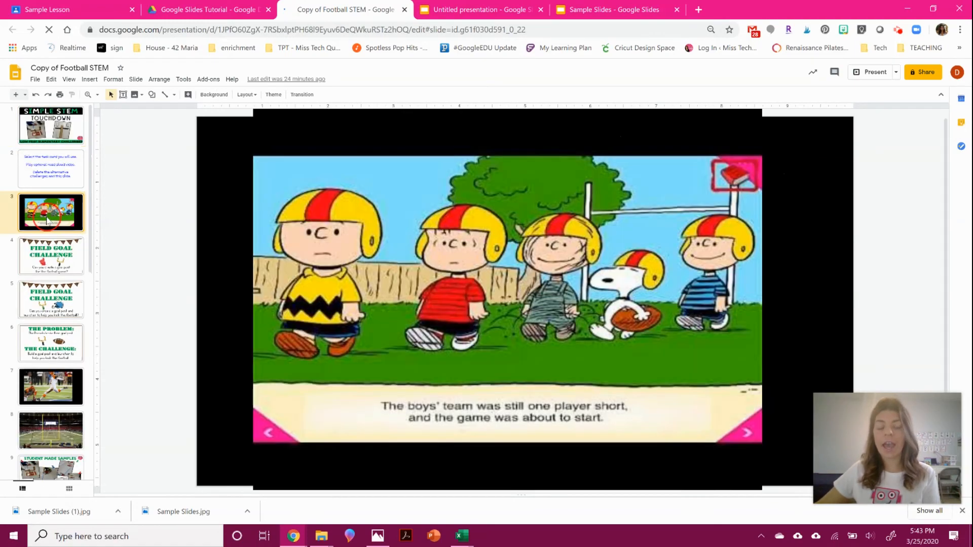
scroll(52, 284, down, 1)
click(50, 282)
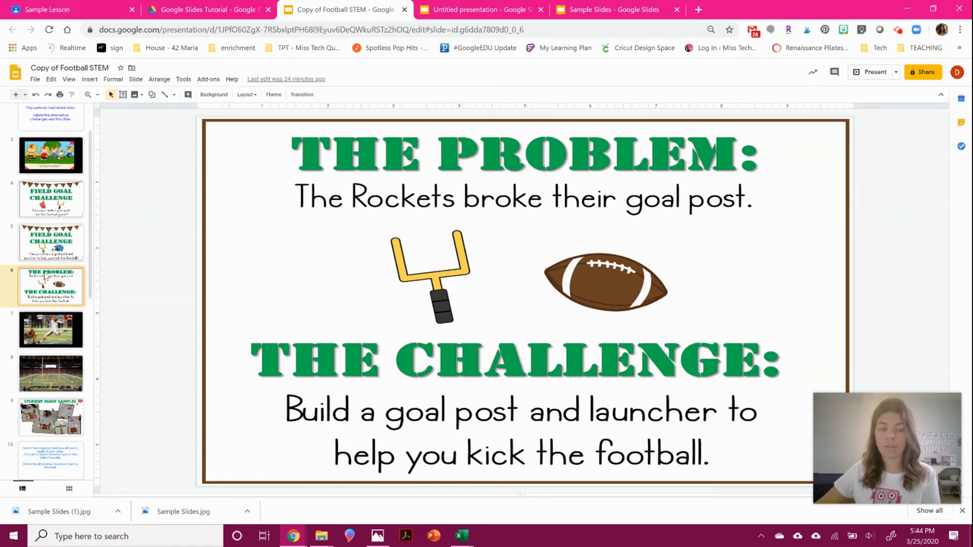
scroll(50, 279, down, 5)
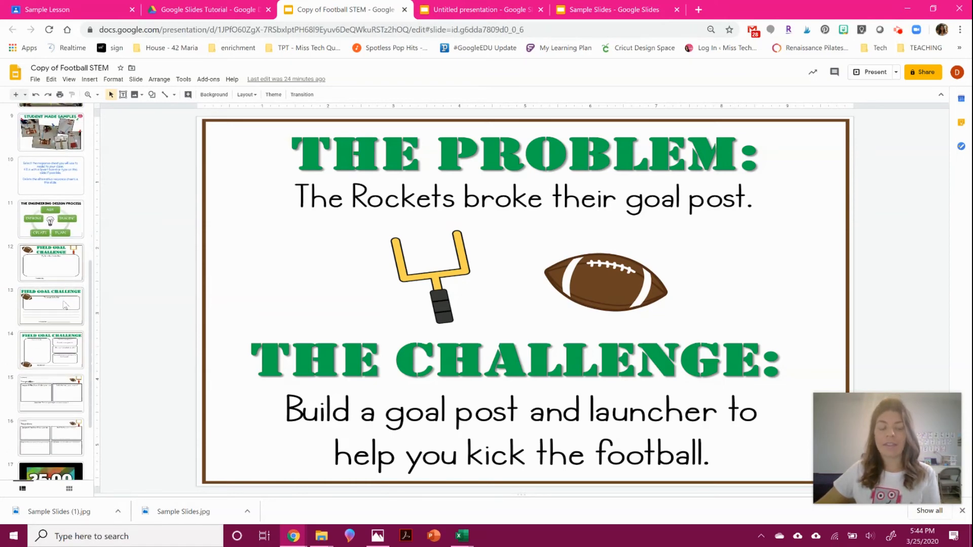
click(66, 266)
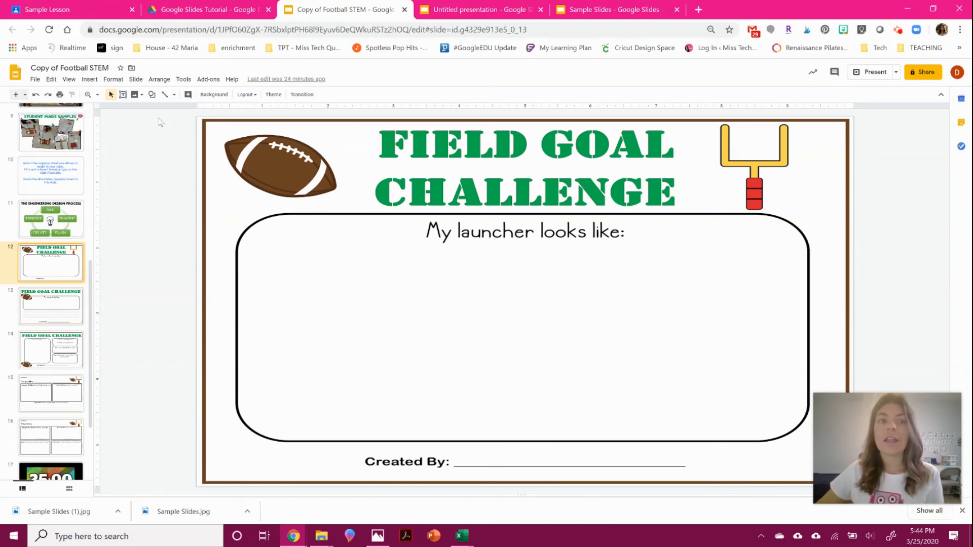
Step: Show the available sources for inserting an image on the "My launcher looks like:" slide
click(89, 79)
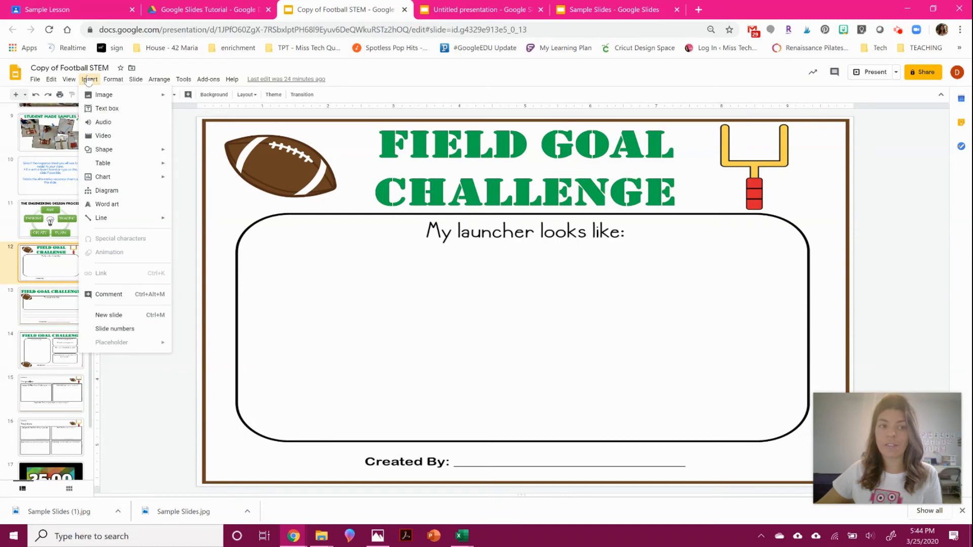
mouse_move(107, 94)
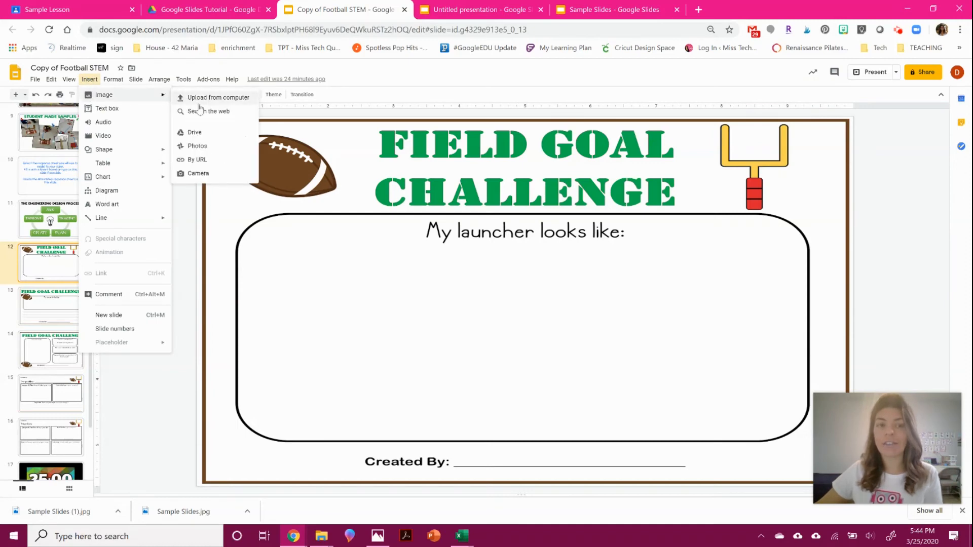